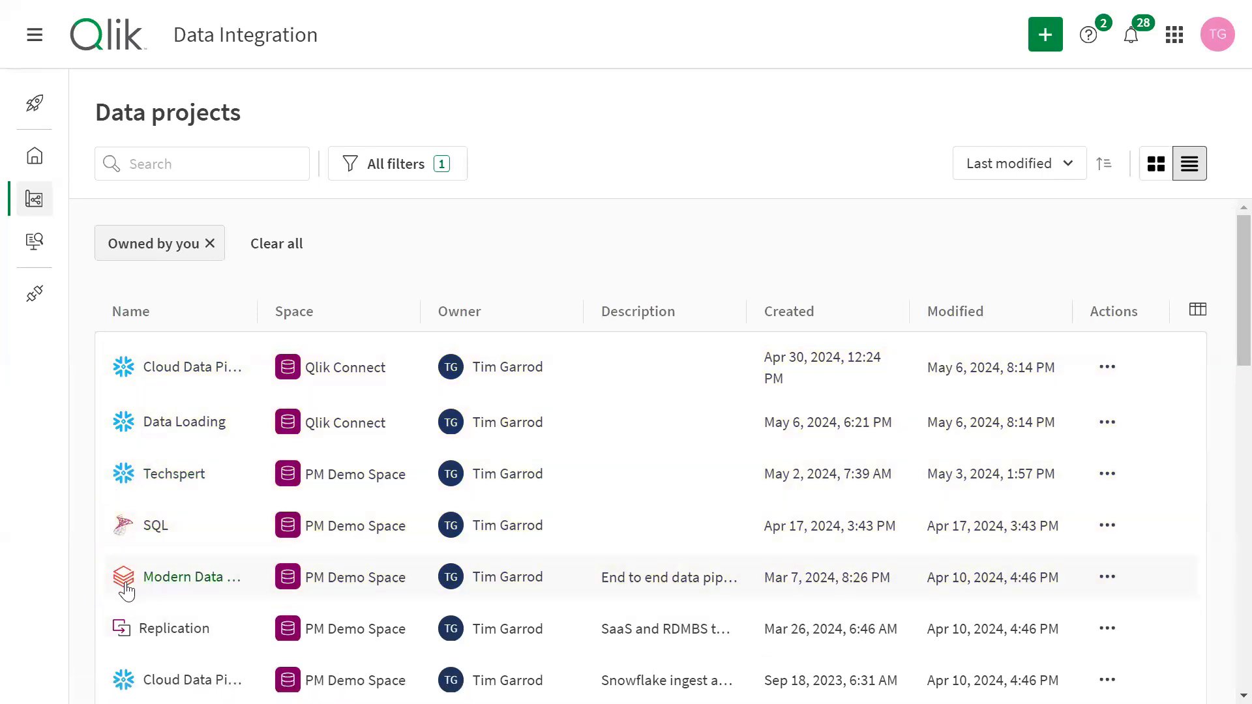
Step: Open the first Cloud Data Pipeline project in the Qlik Connect space and examine its flow from the sources to the Order Delivery Mart
click(168, 377)
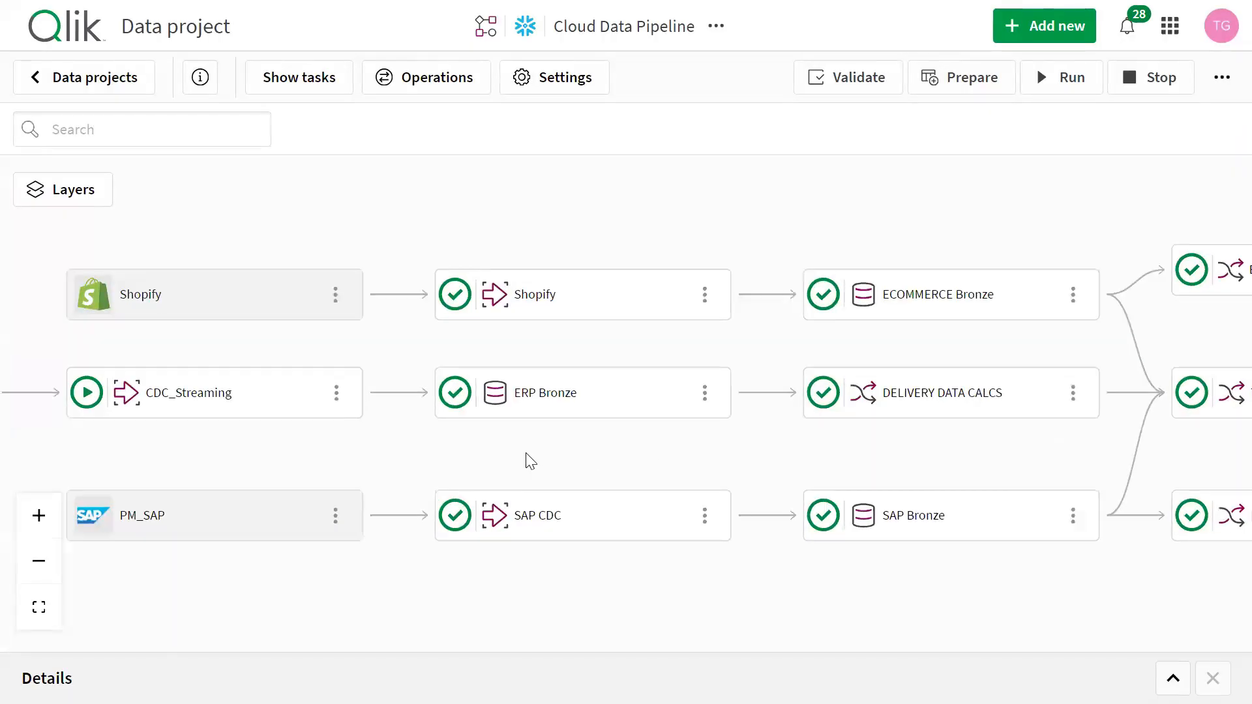
mouse_move(530, 460)
mouse_down()
mouse_move(740, 473)
mouse_move(875, 458)
mouse_up()
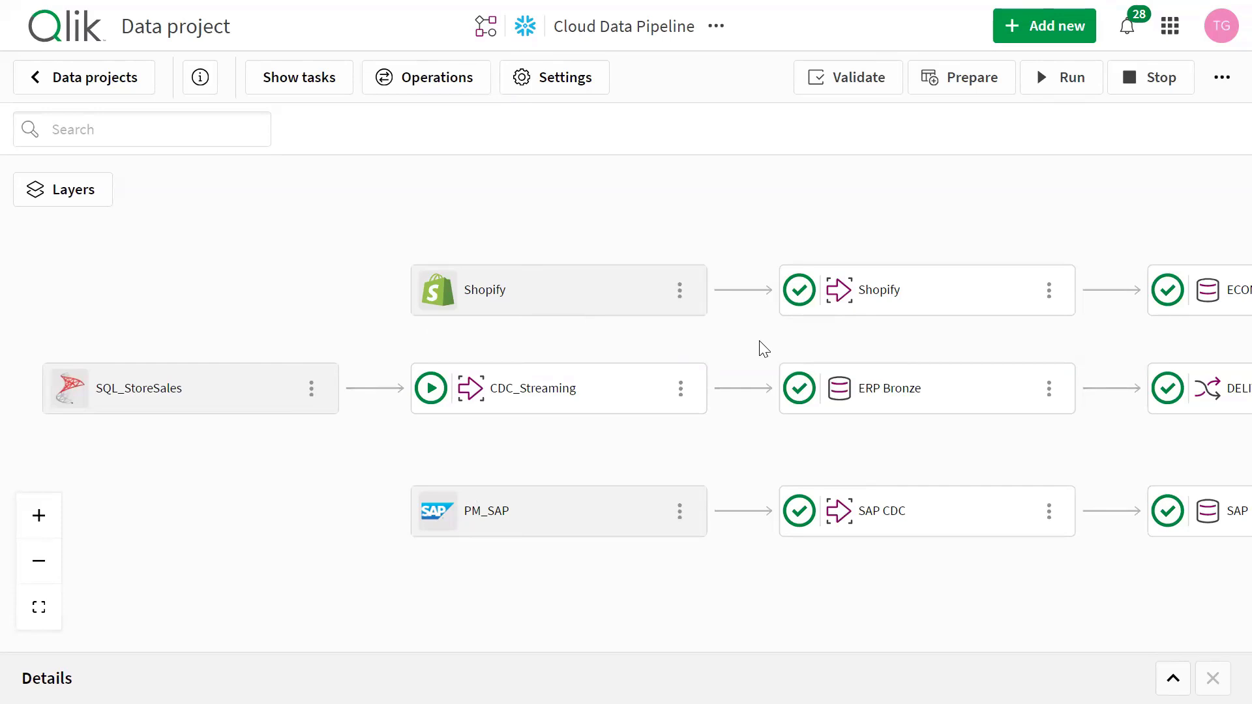
drag(760, 340, 488, 338)
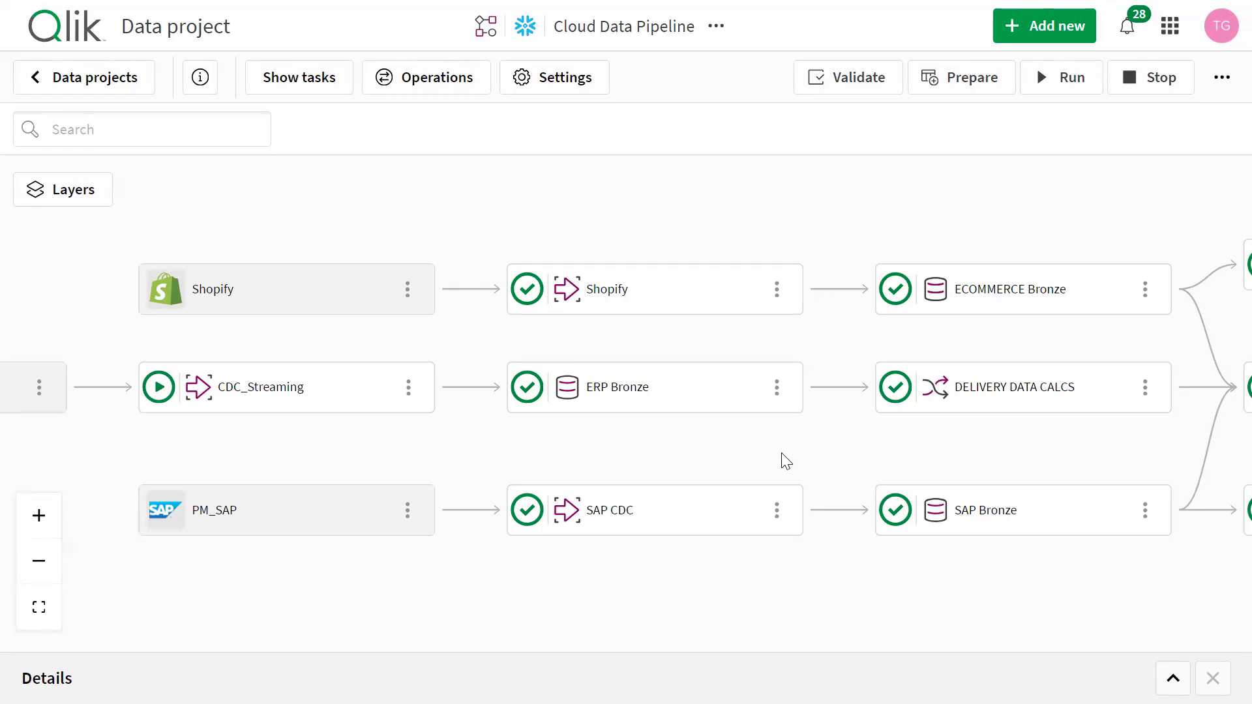
drag(782, 458, 694, 443)
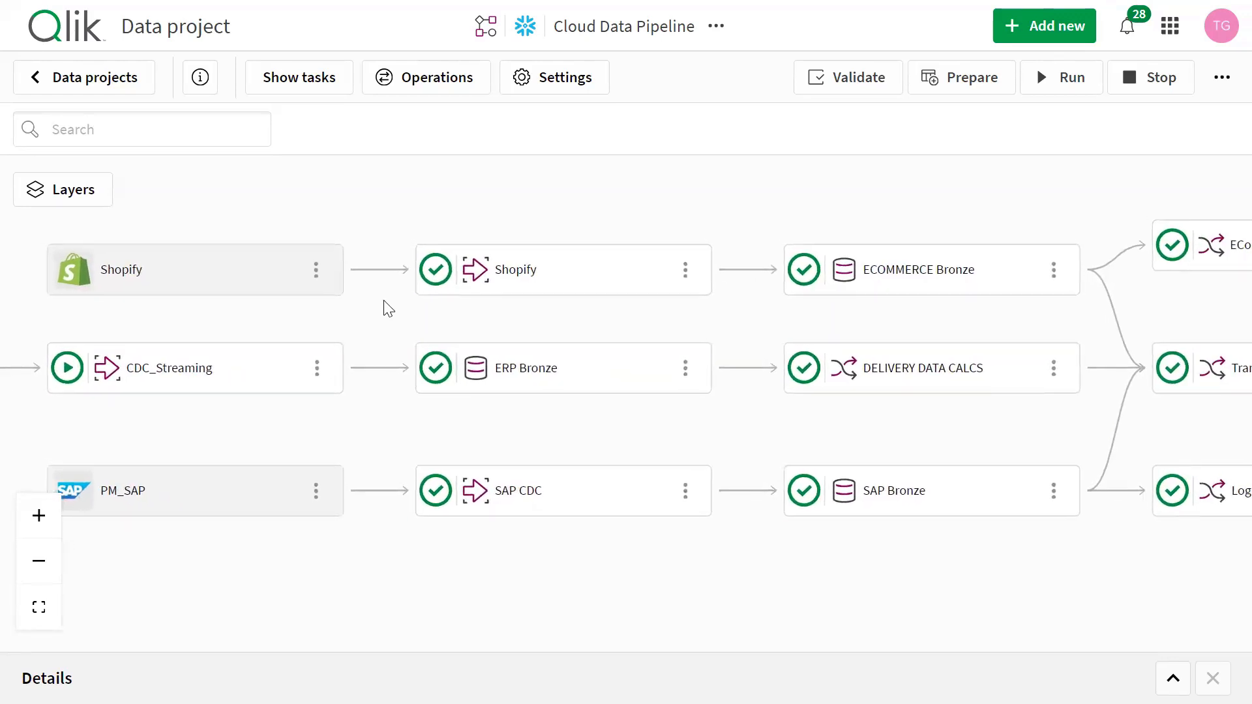
drag(186, 311, 520, 316)
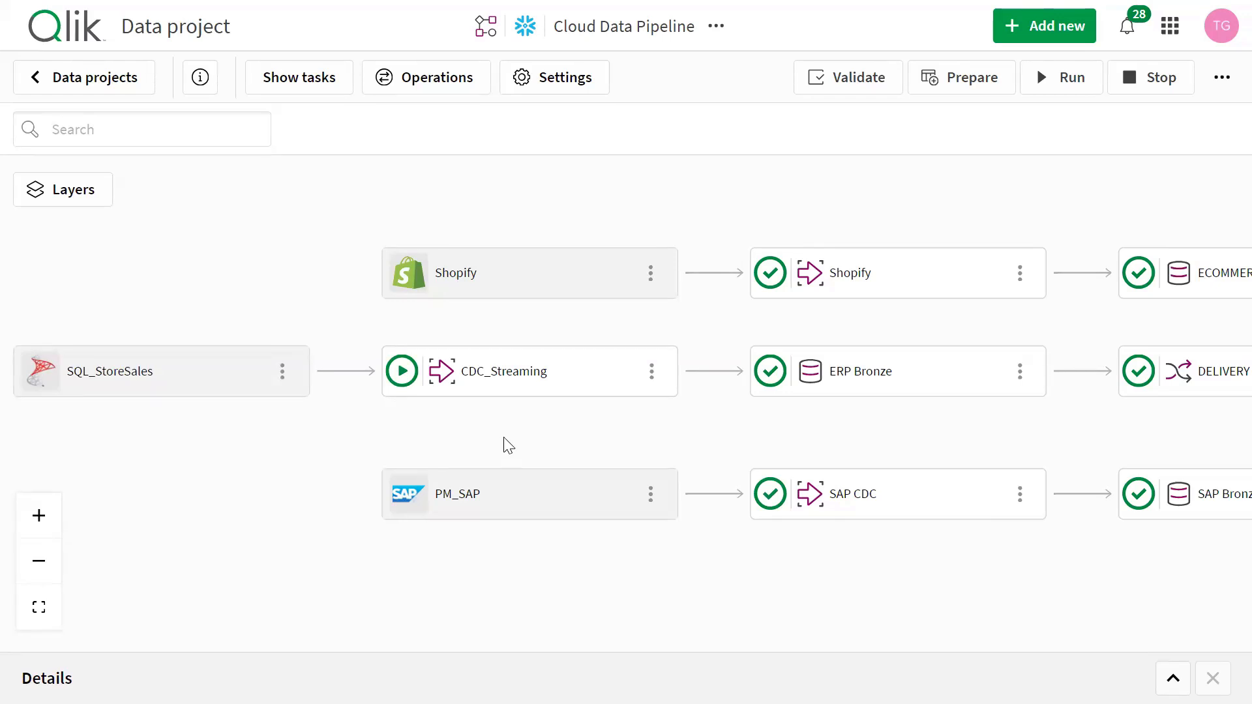
drag(797, 439, 676, 441)
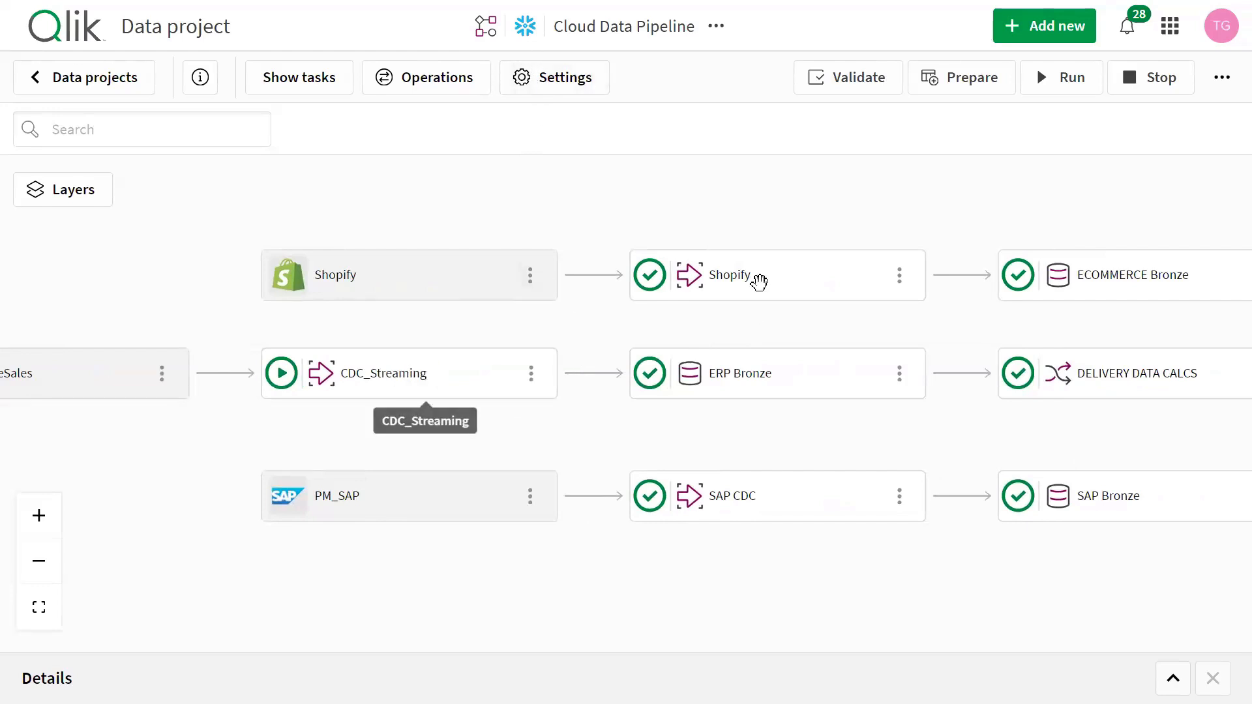
drag(814, 457, 570, 433)
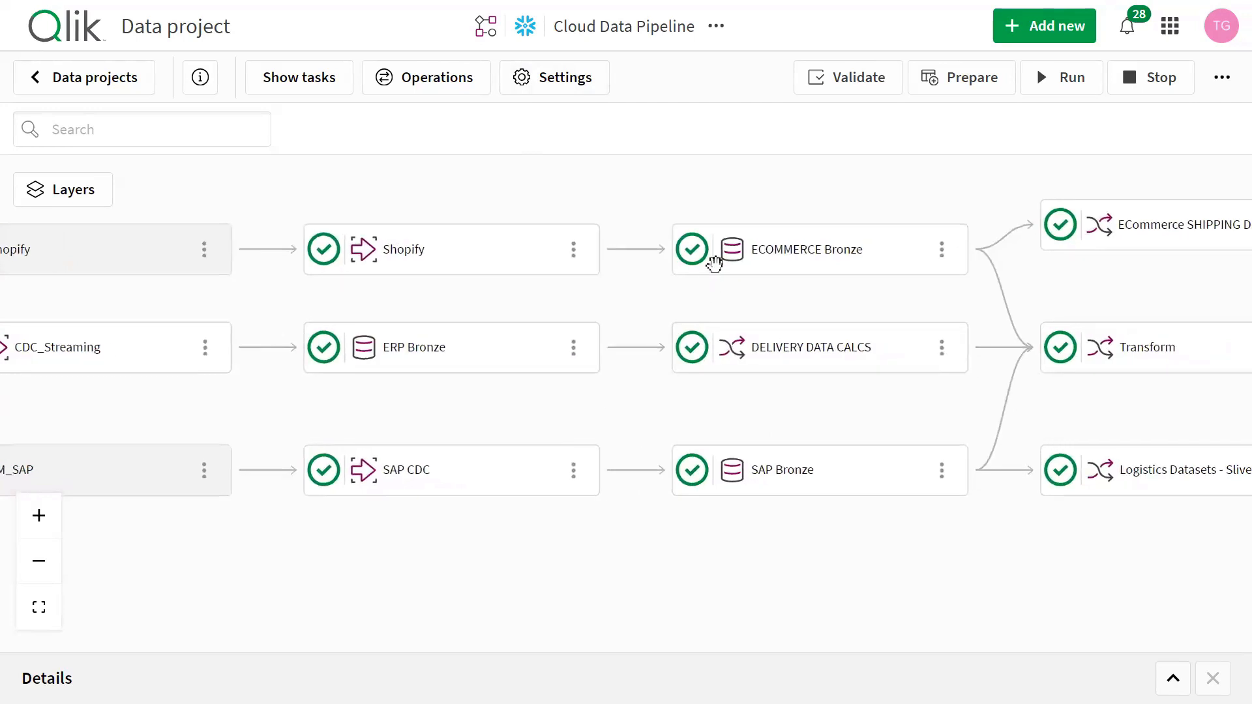
click(717, 253)
drag(937, 405, 427, 411)
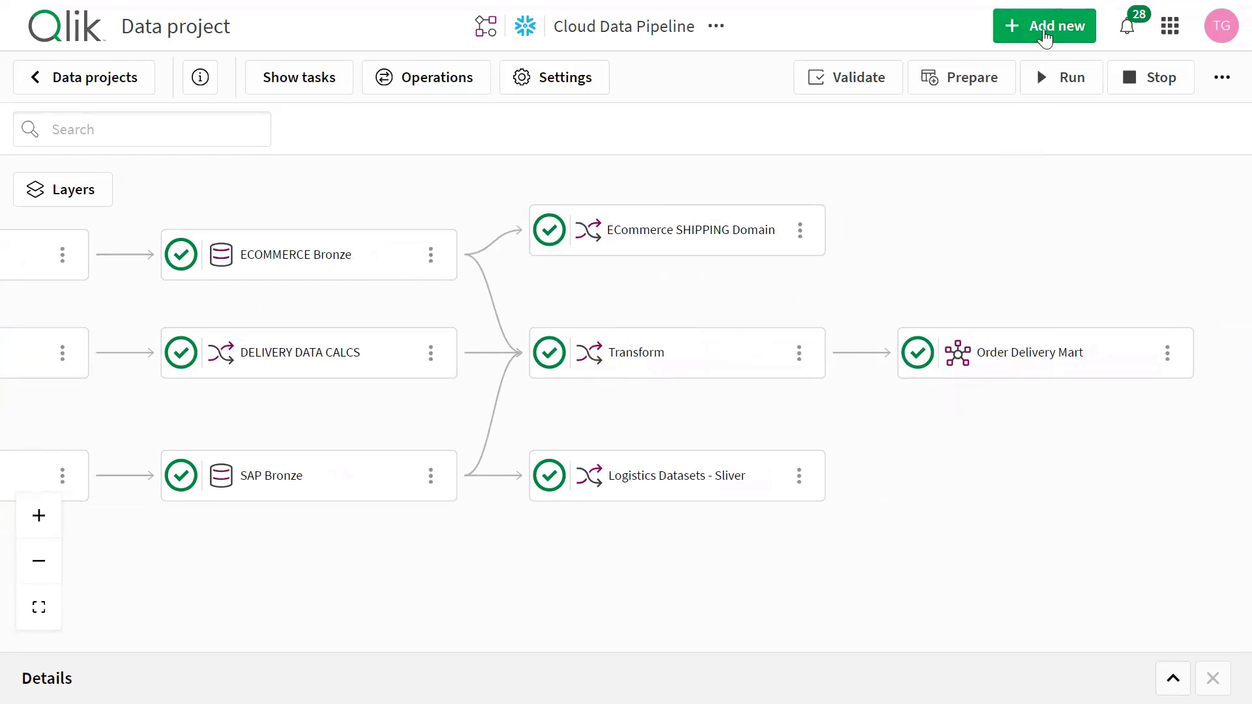
Step: Review the content types that can be added to the pipeline project without adding any
click(1045, 38)
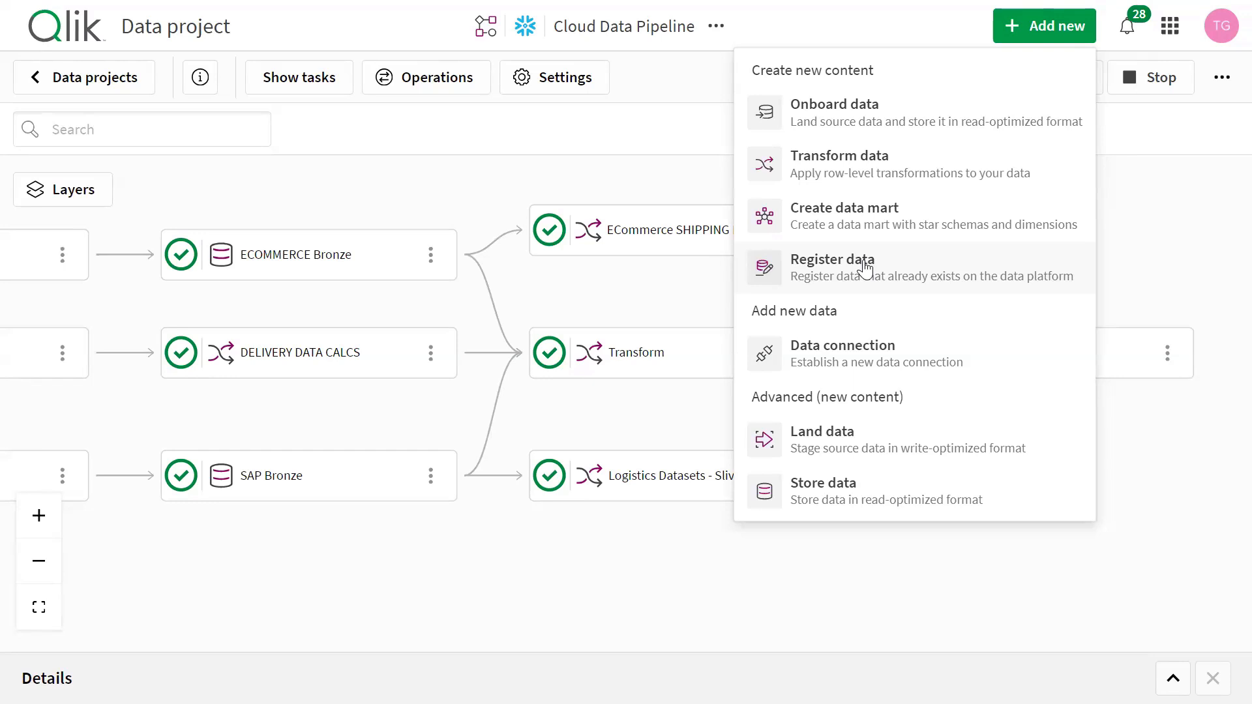
click(236, 315)
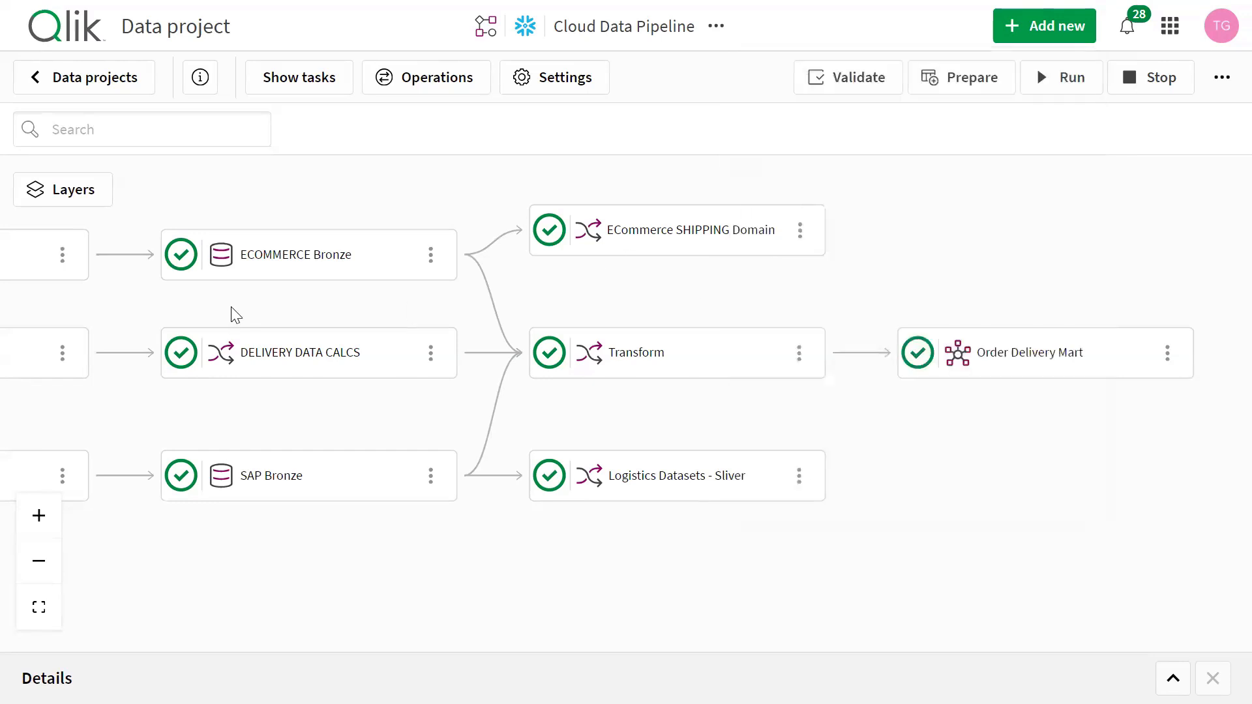
drag(262, 314, 903, 305)
drag(482, 581, 566, 588)
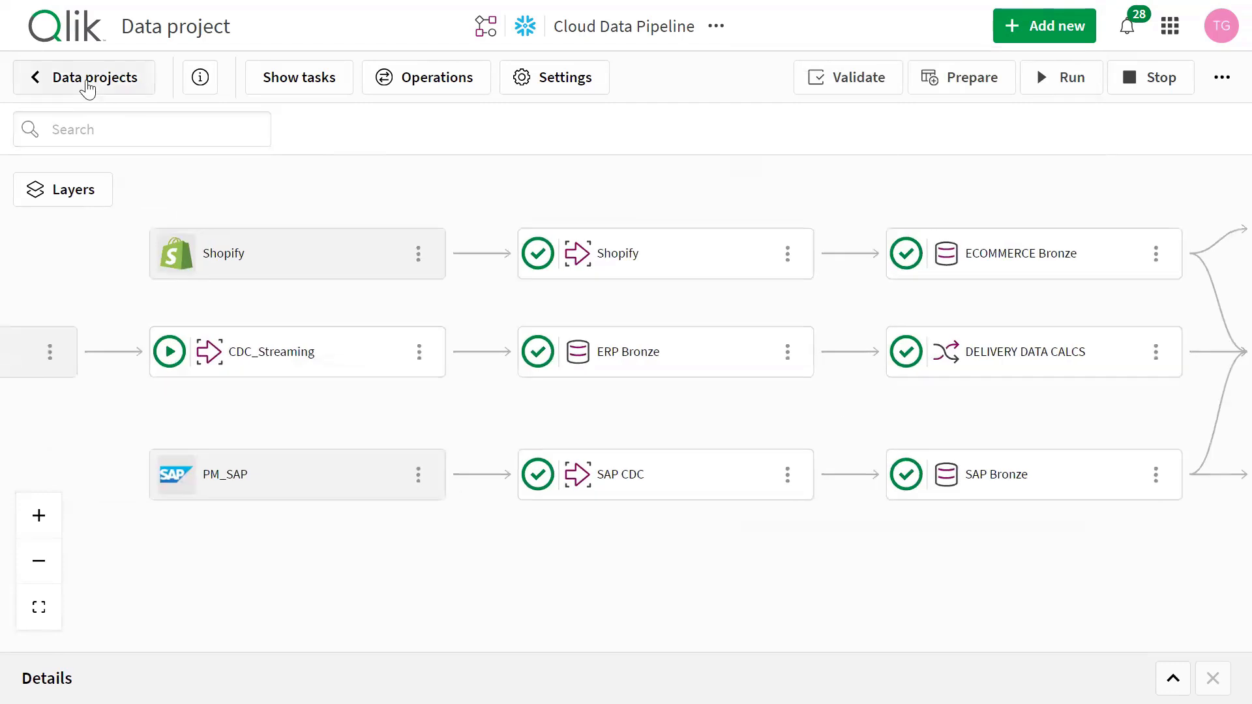
Step: Switch to the Techspert project and begin onboarding data, keeping the task name Onboarding
click(88, 79)
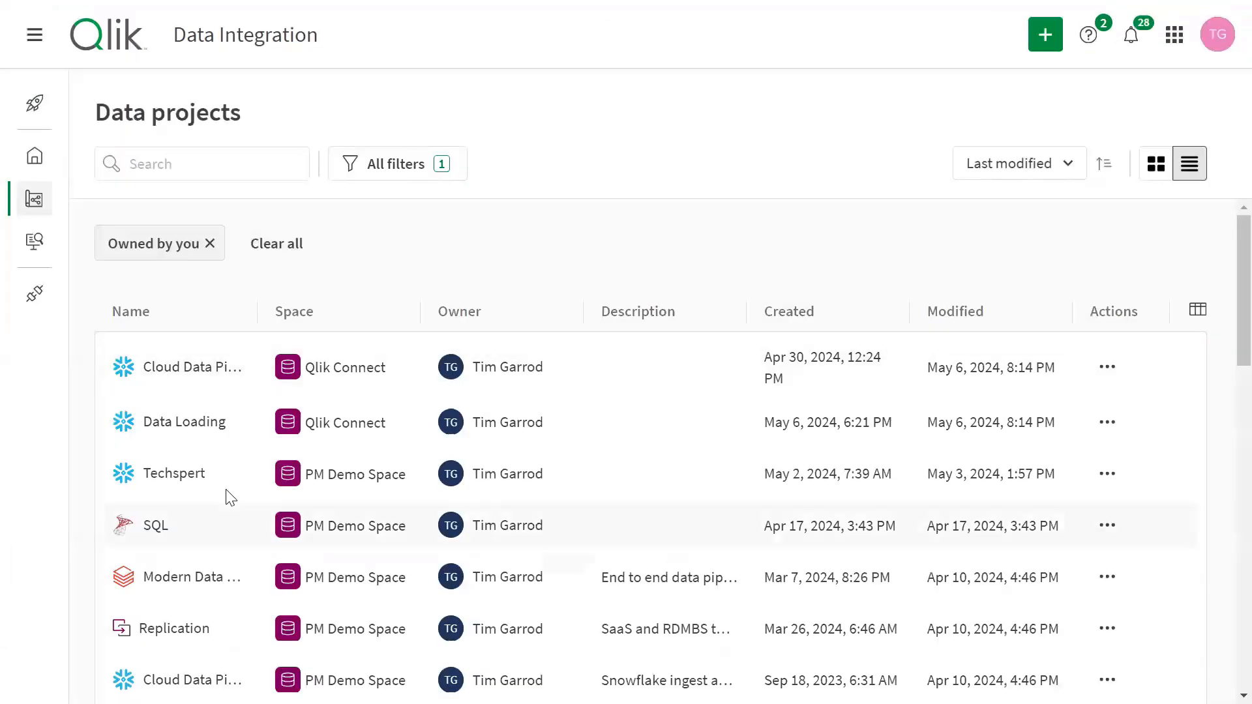
click(609, 474)
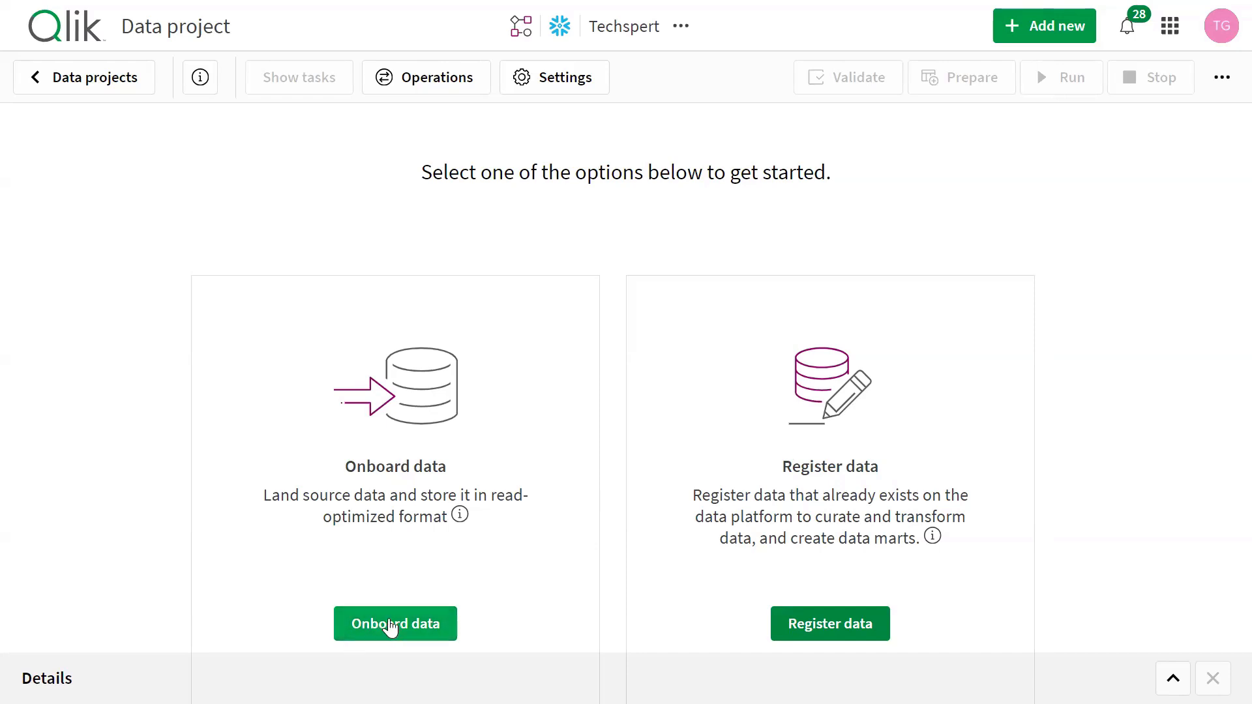
click(391, 629)
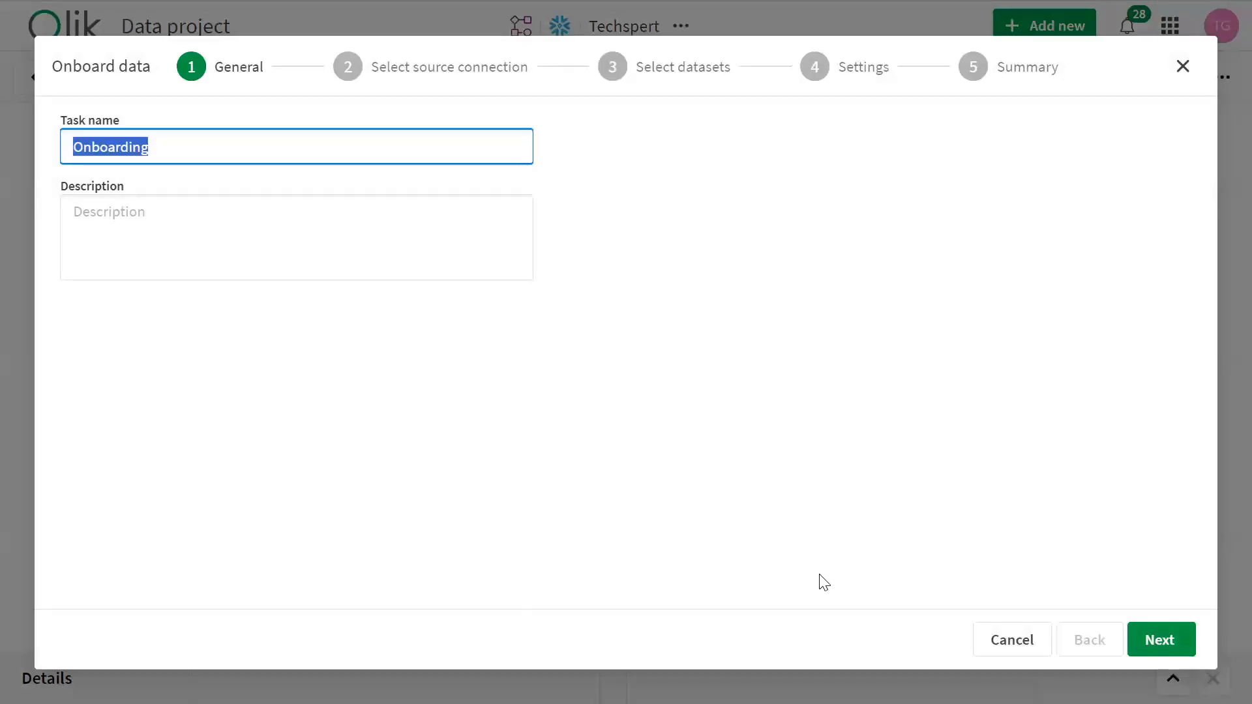
click(1159, 640)
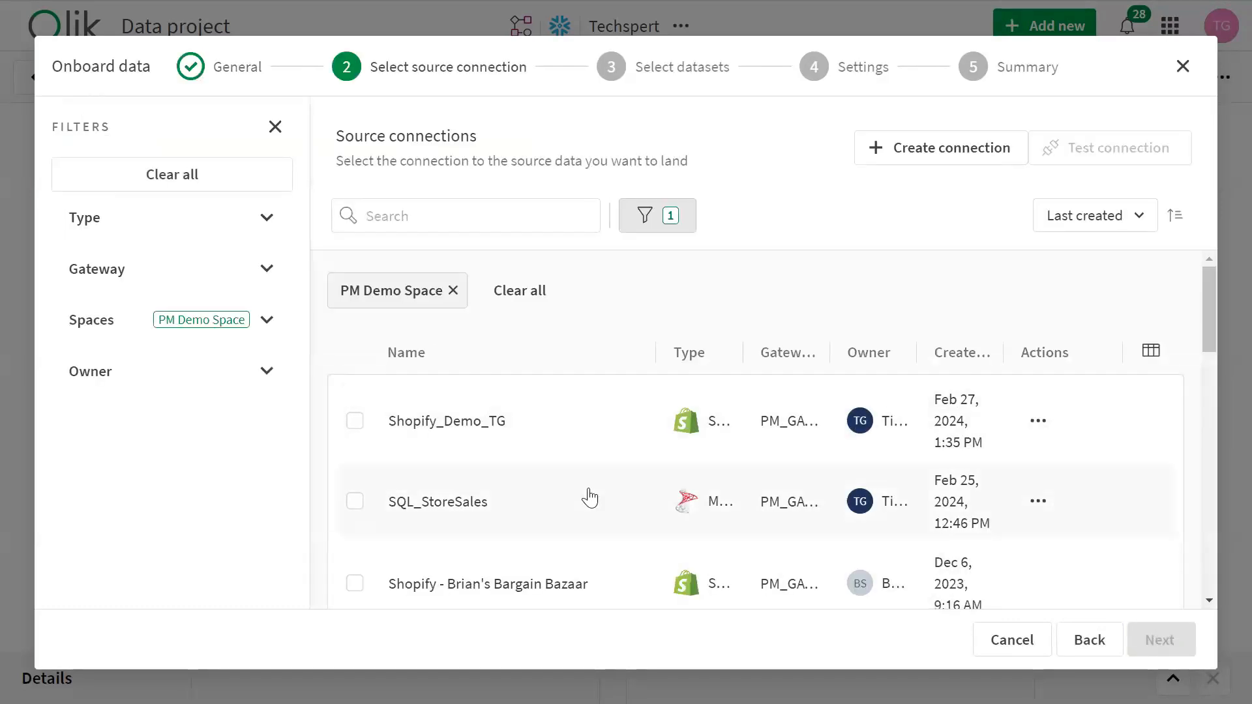
Step: Begin a new source connection in PM Demo Space and look through the available connectors
click(944, 155)
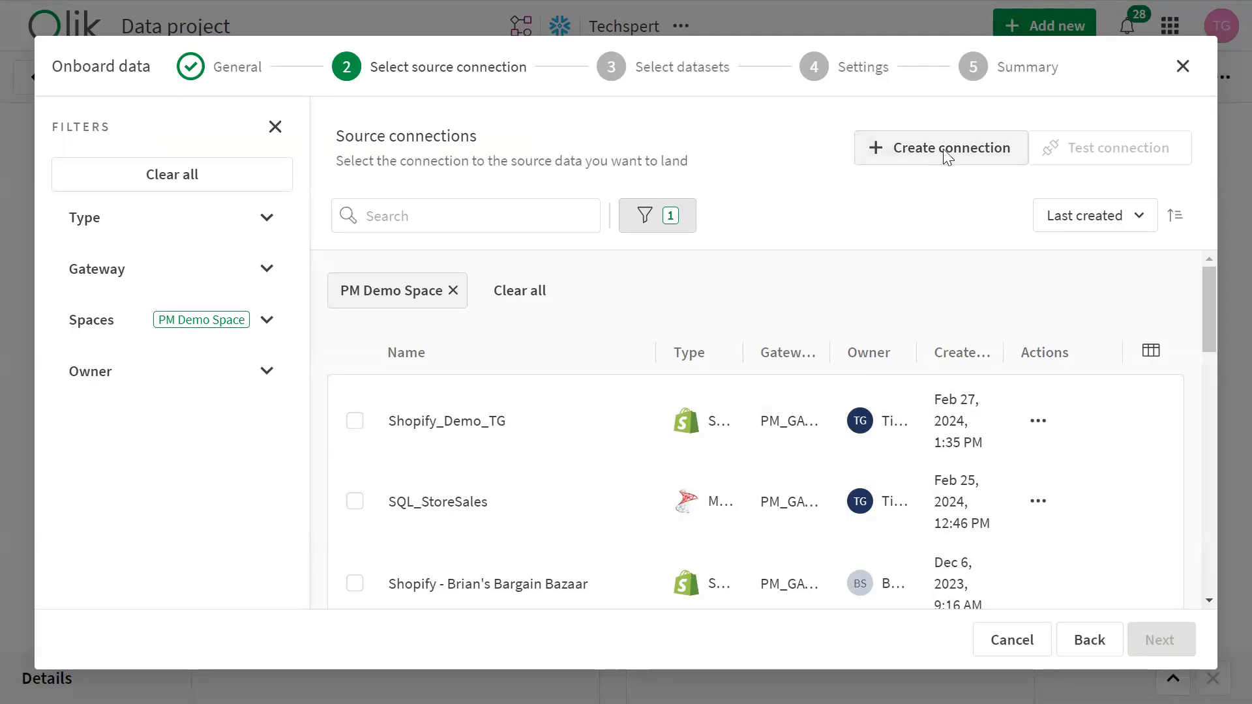
scroll(707, 483, down, 5)
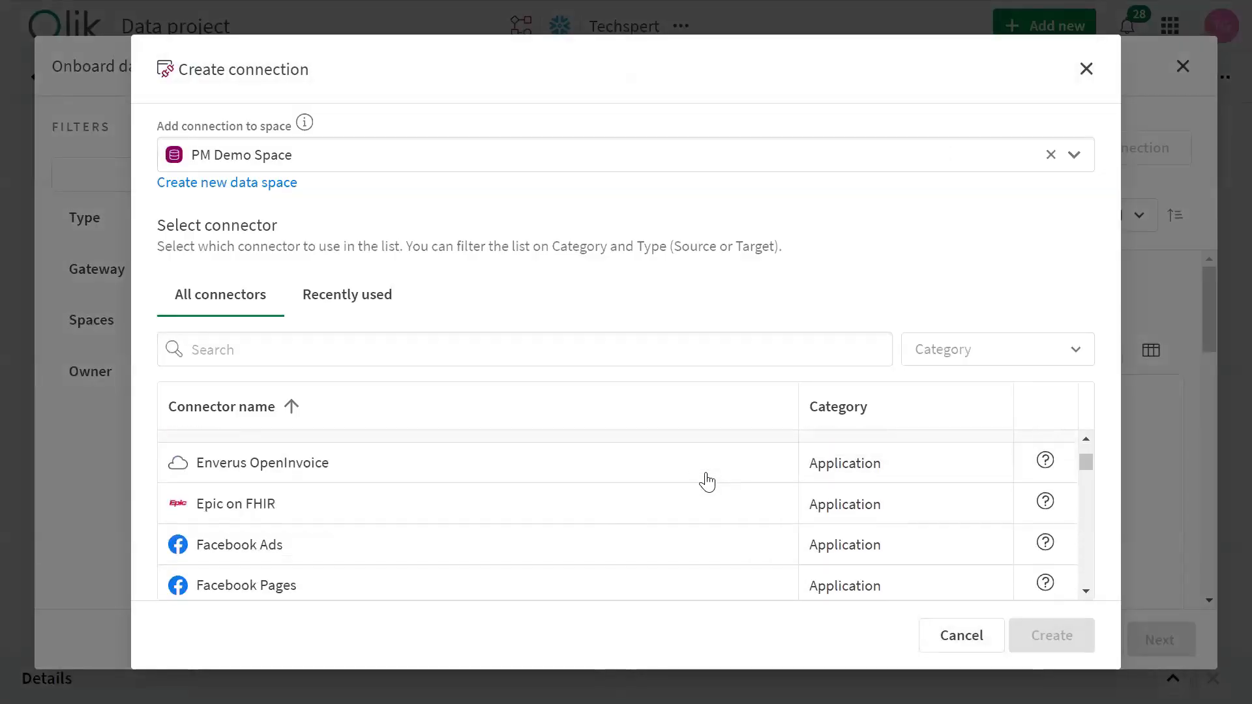
scroll(707, 520, down, 2)
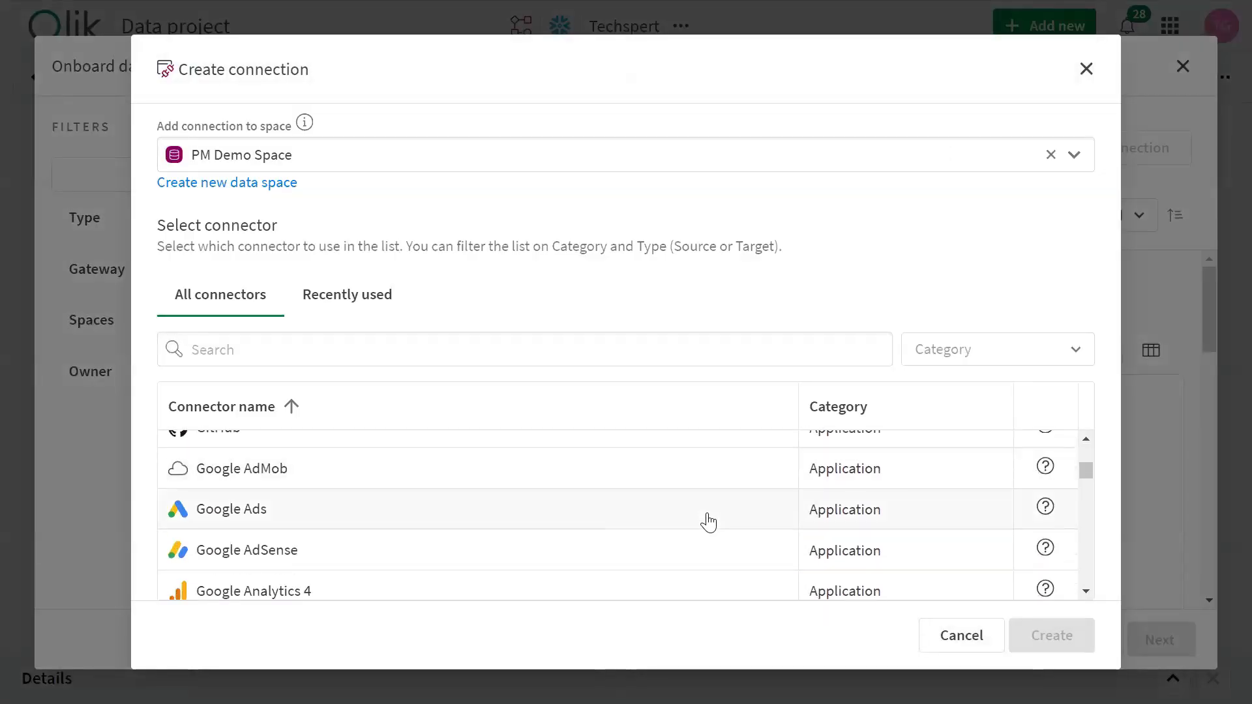
scroll(783, 515, down, 2)
scroll(375, 548, down, 4)
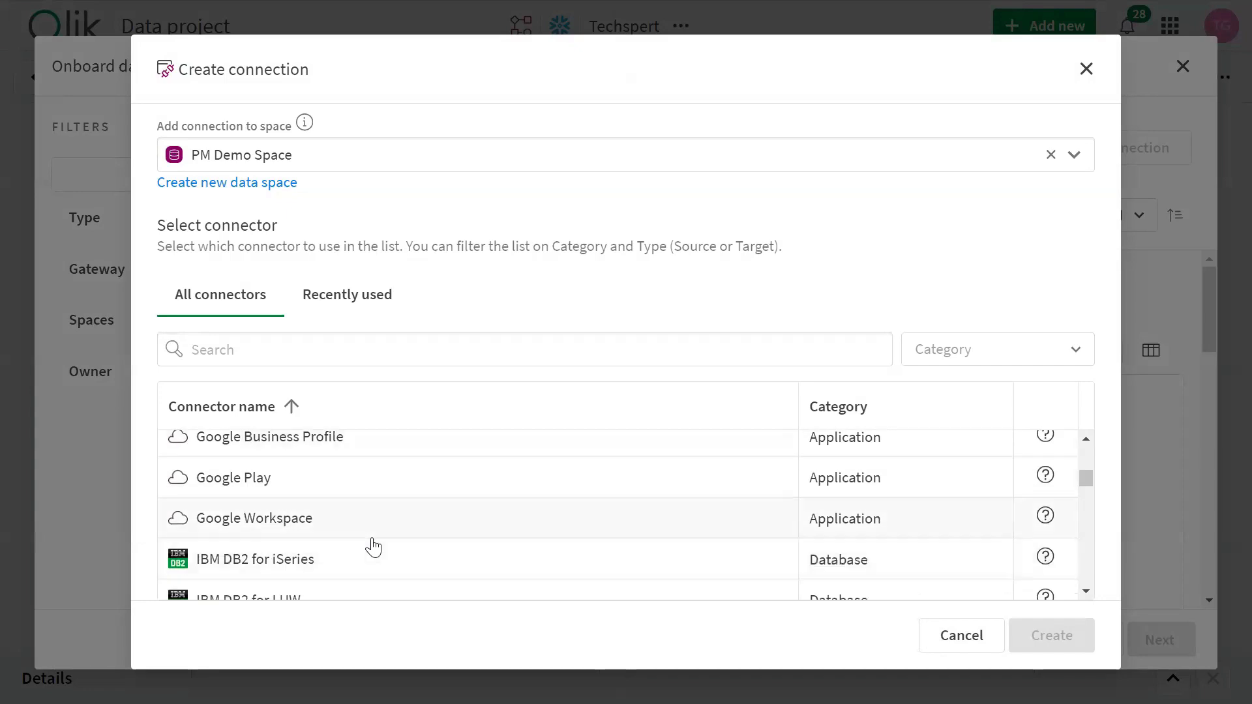
scroll(373, 547, down, 5)
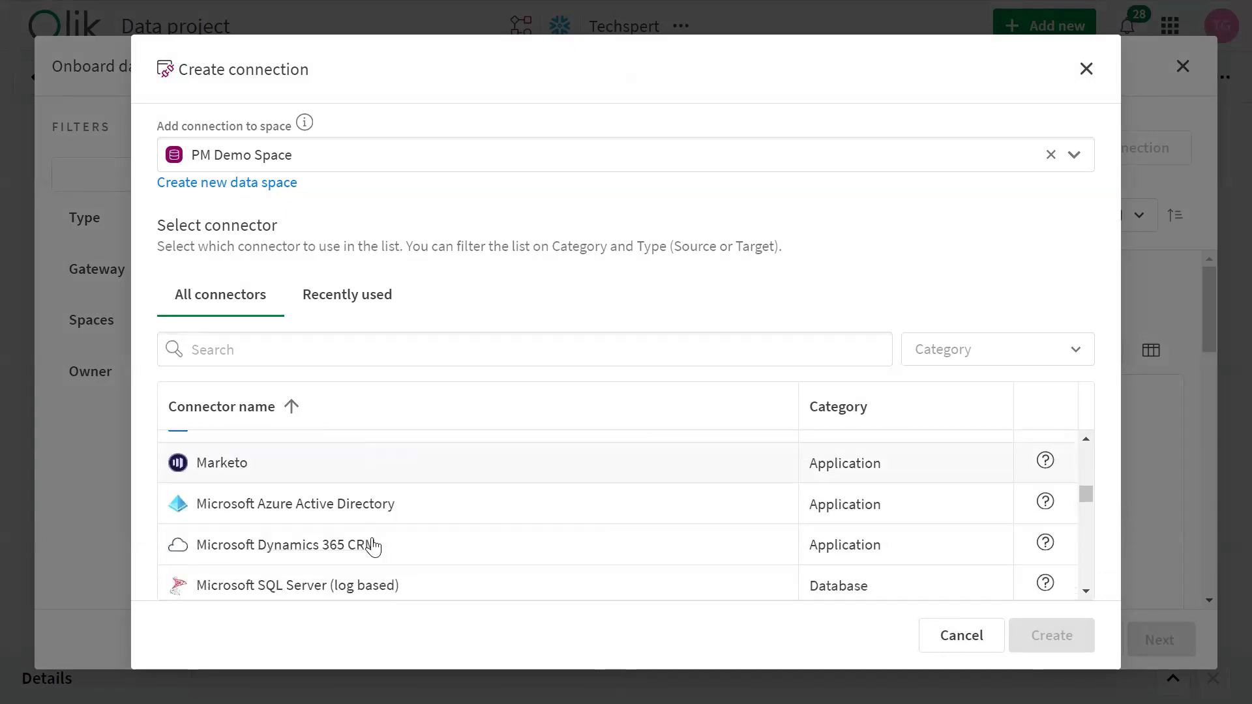
scroll(373, 546, down, 3)
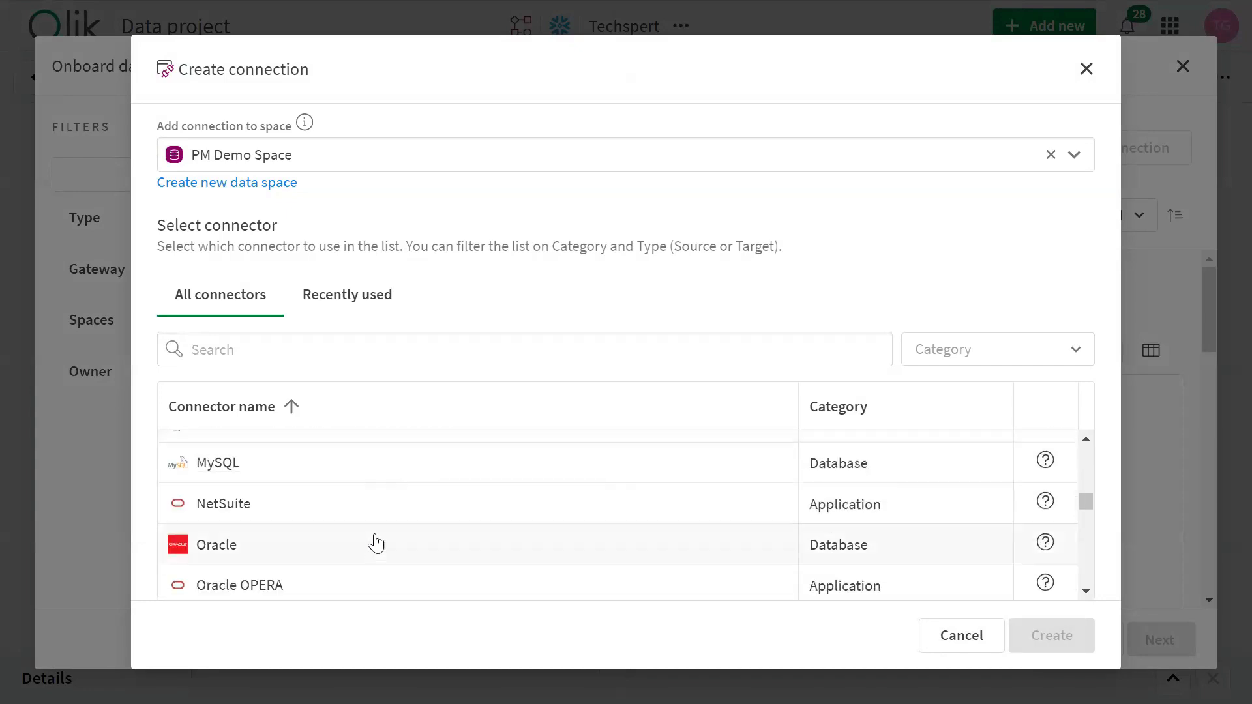
scroll(372, 543, down, 3)
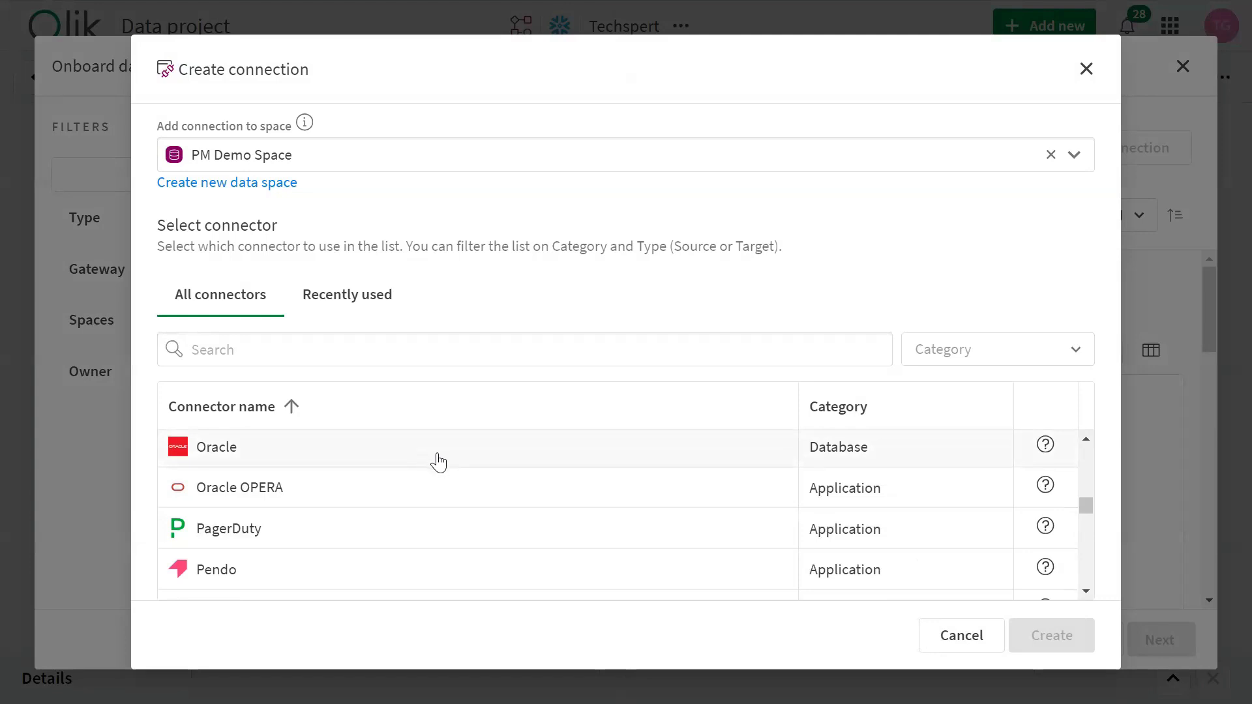
scroll(443, 502, down, 5)
scroll(448, 499, down, 5)
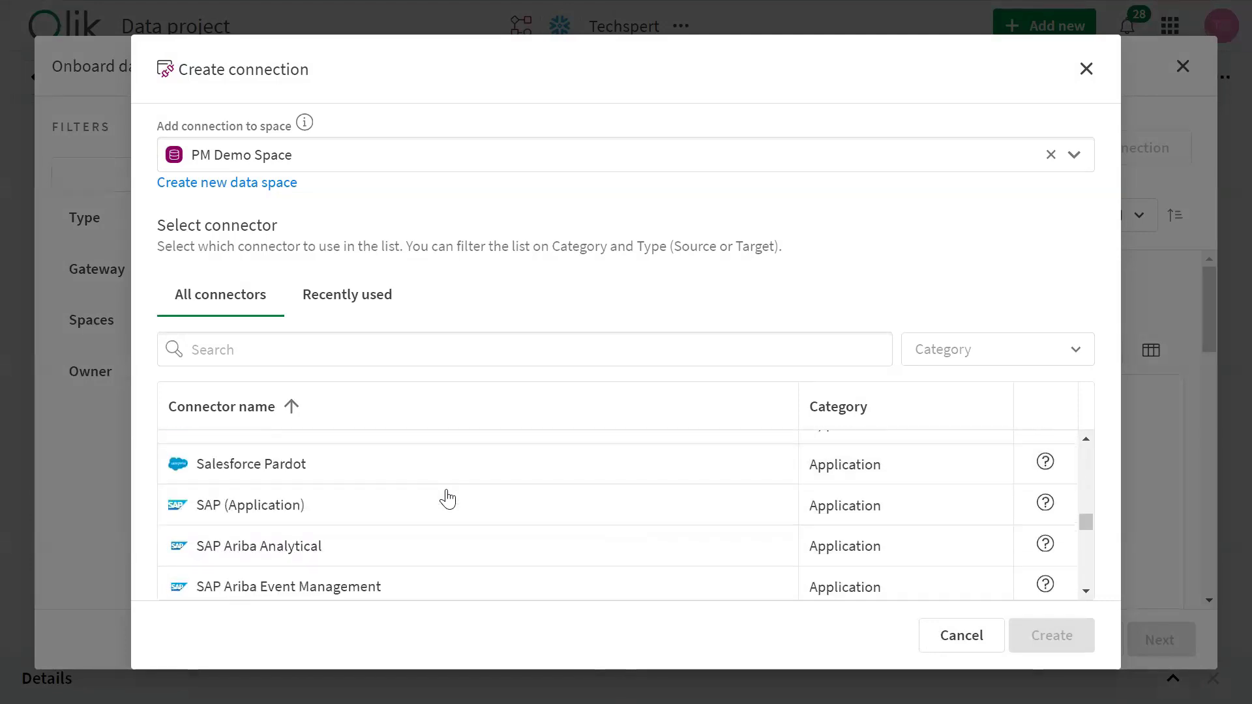
scroll(448, 499, up, 2)
scroll(447, 499, up, 2)
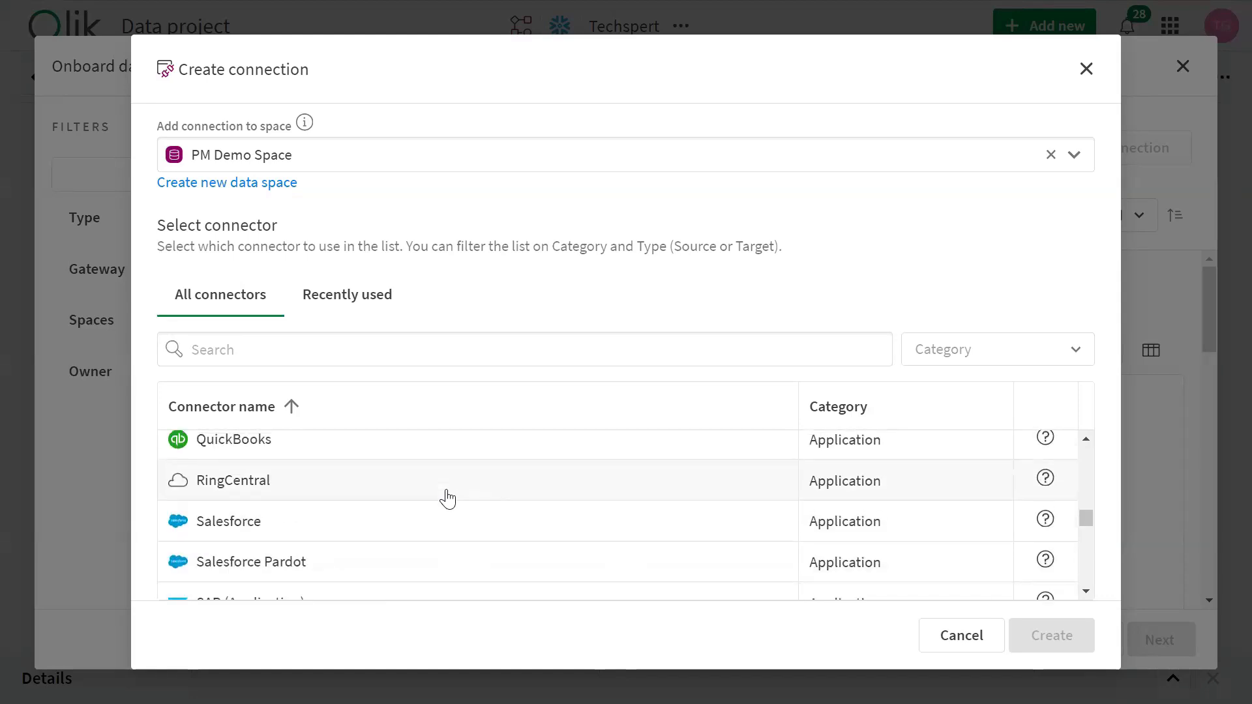
scroll(448, 499, up, 2)
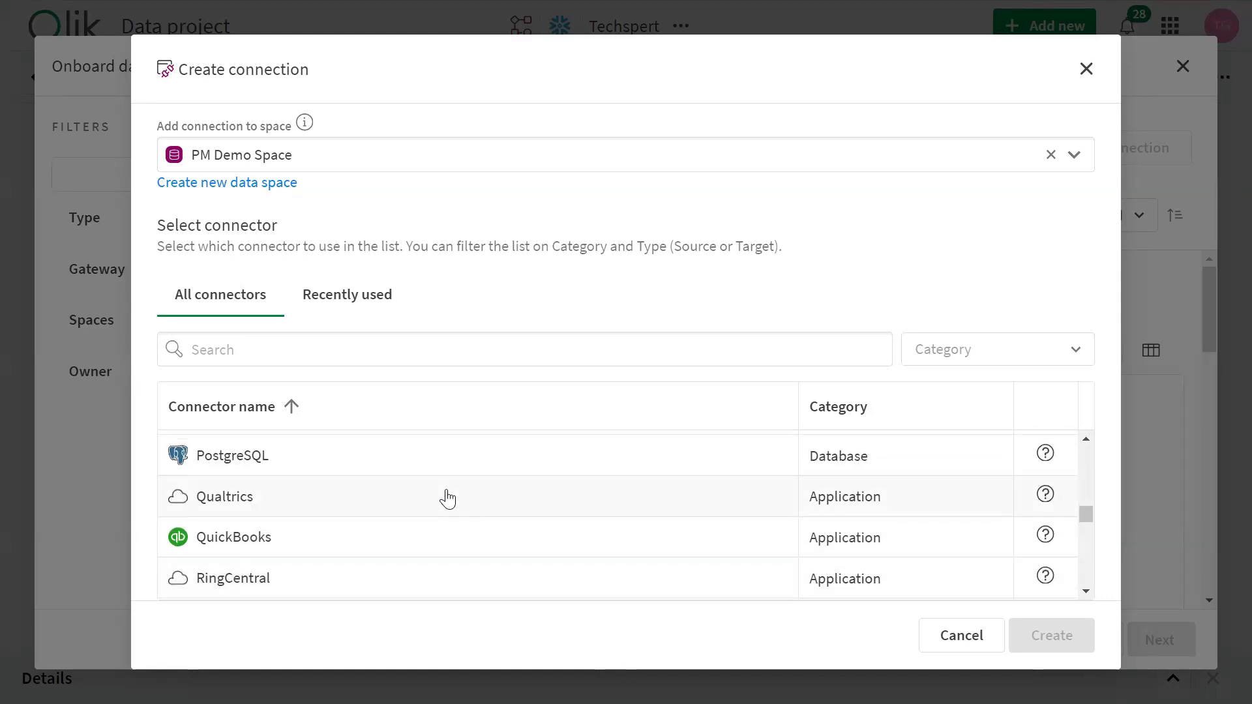
scroll(447, 498, up, 2)
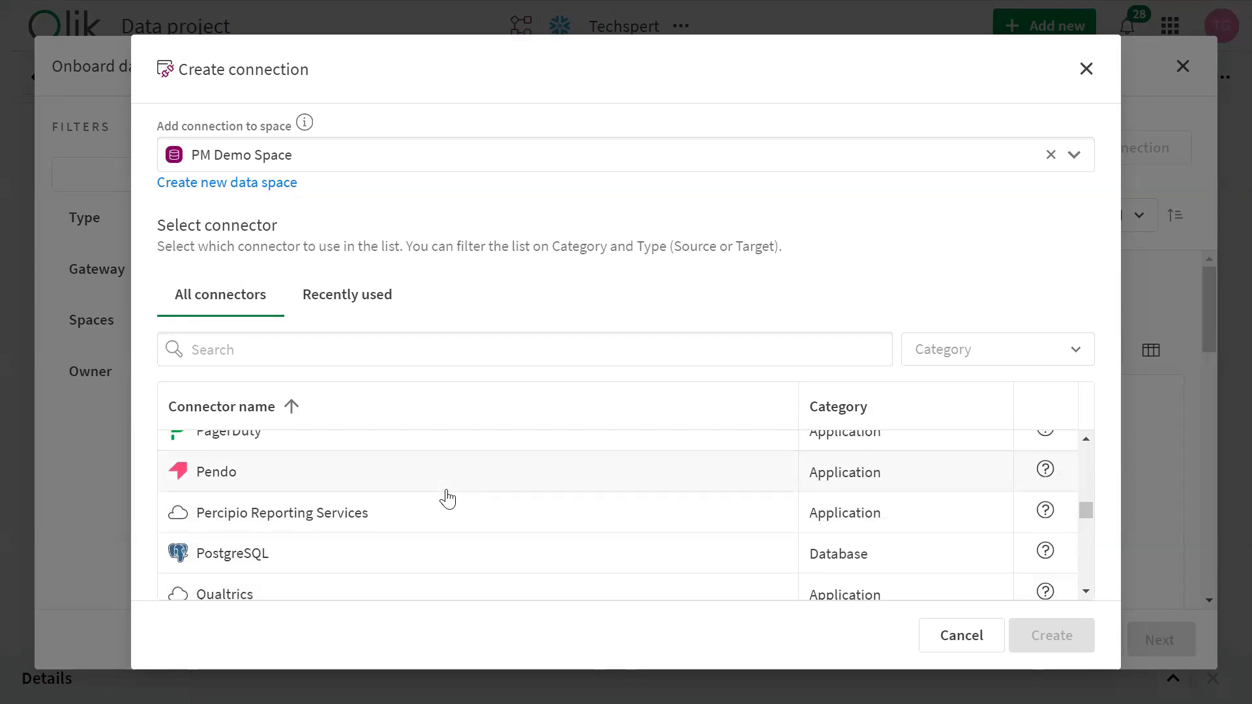
scroll(448, 501, up, 2)
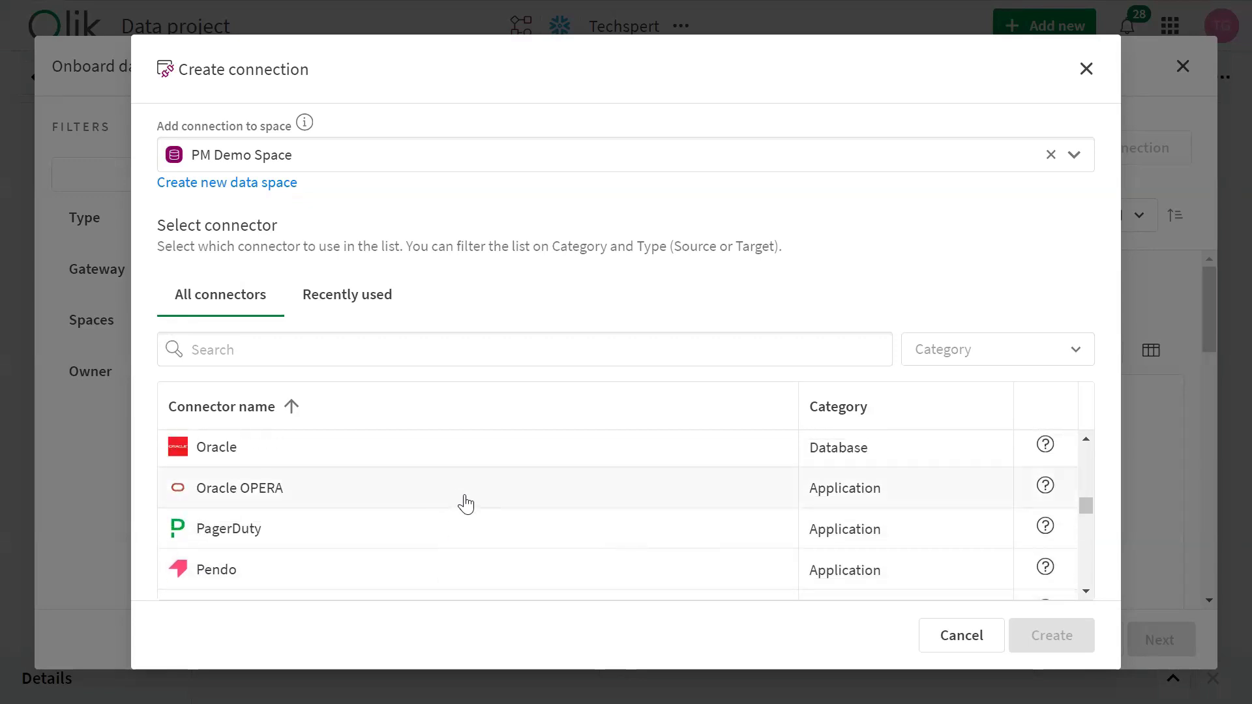
Step: Examine the connection settings of the Oracle connector and leave without creating a connection
click(312, 459)
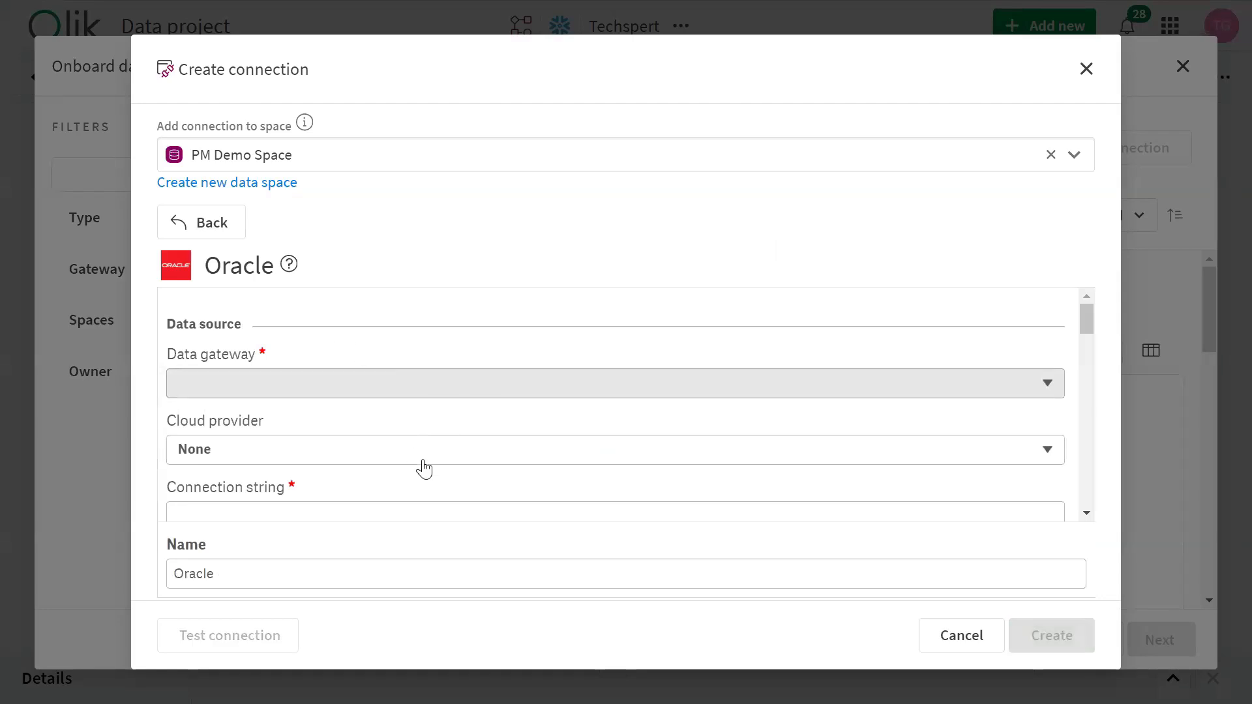
scroll(427, 469, down, 2)
scroll(431, 469, down, 2)
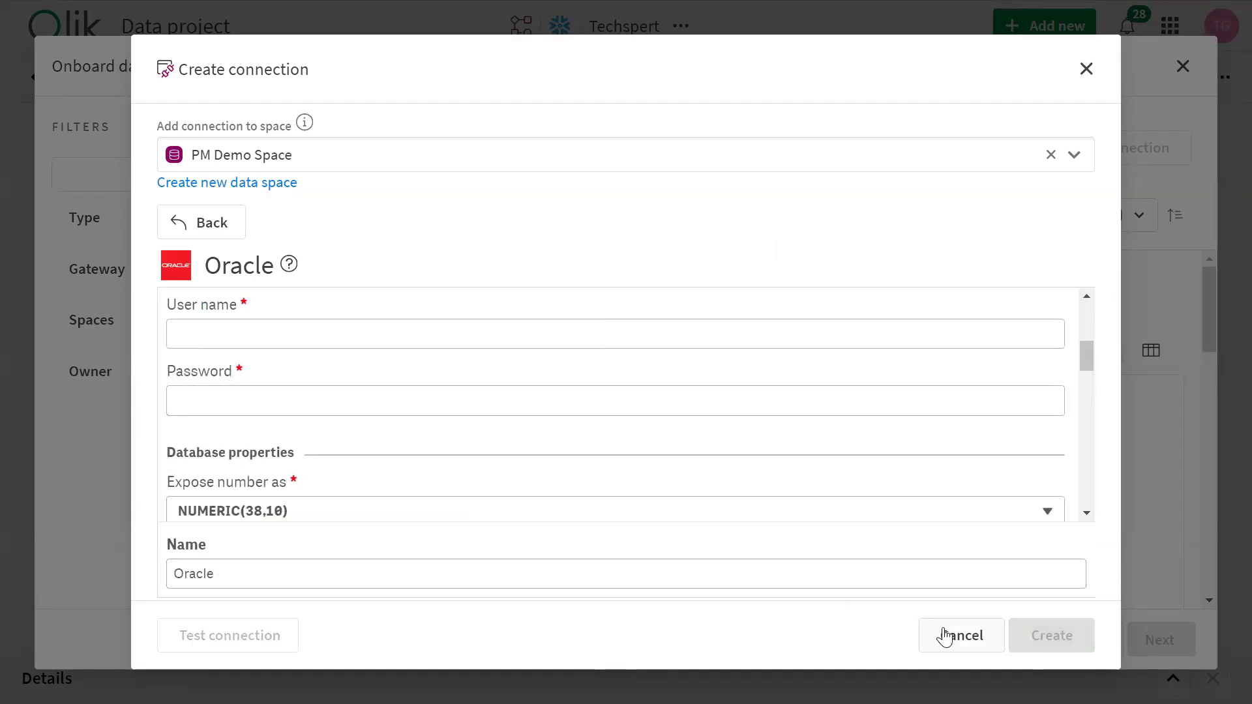
click(215, 224)
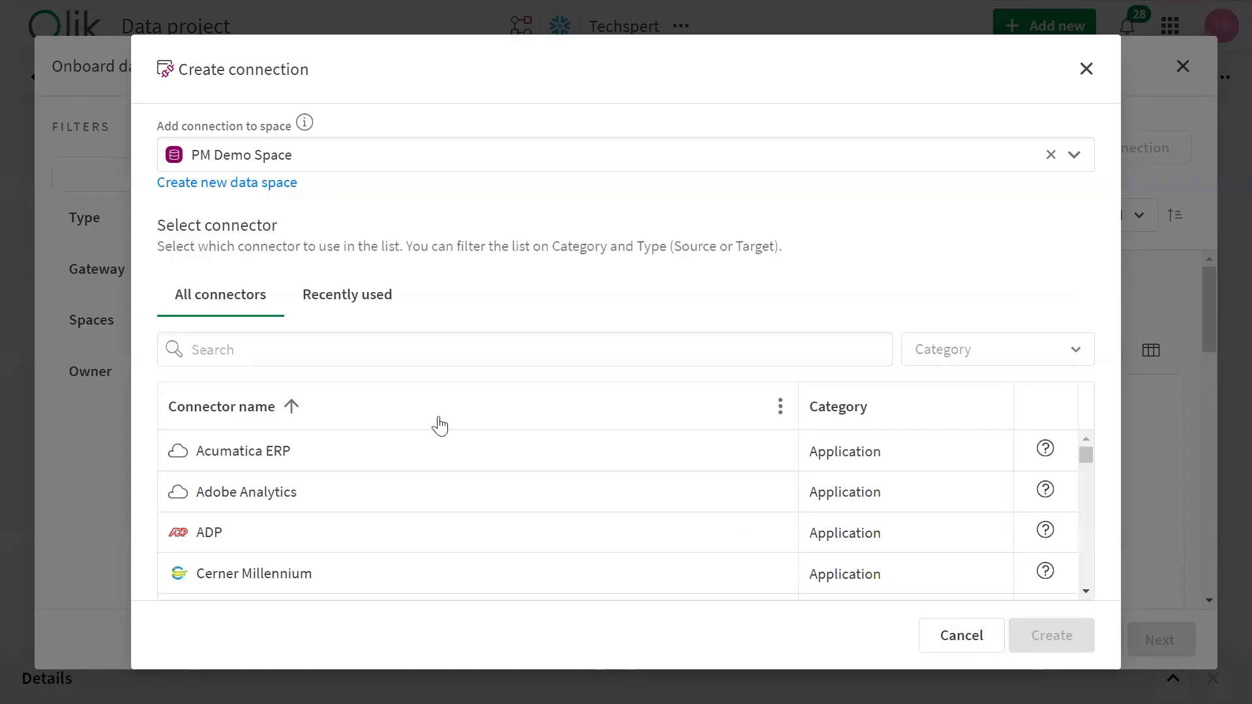
click(962, 637)
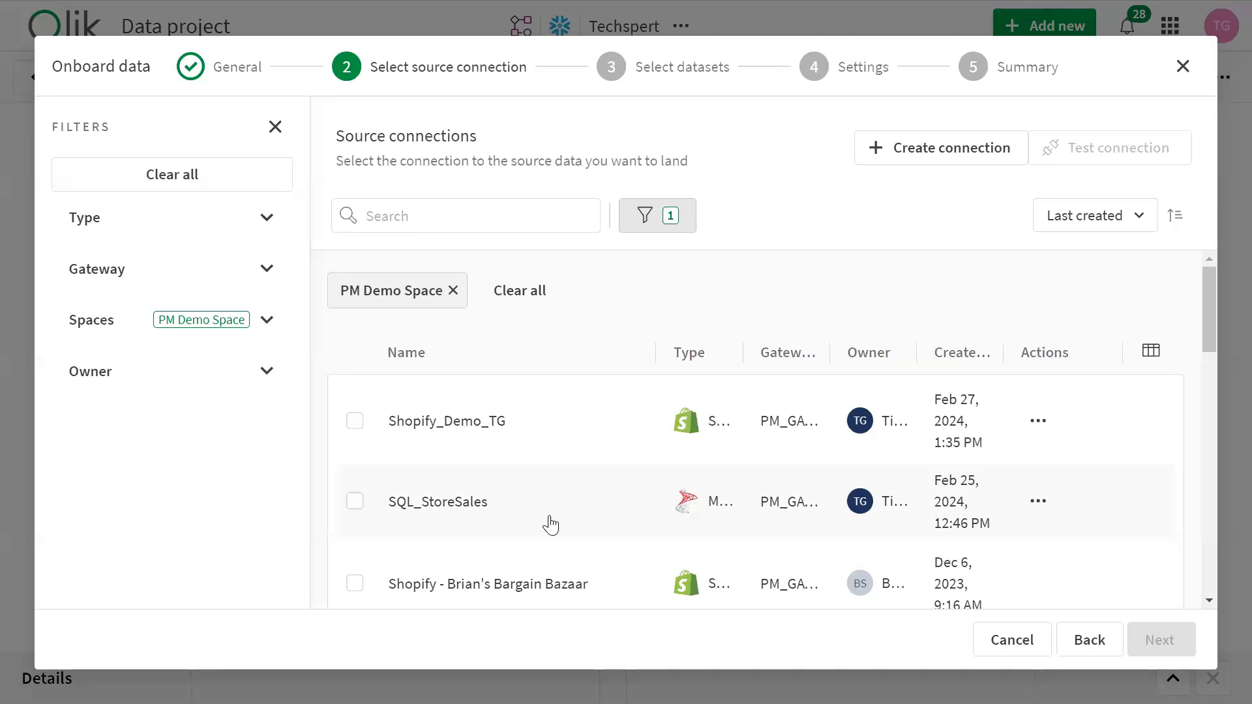
Step: Use SQL_StoreSales as the source connection, and set the dataset search to cover both tables and views in the sales schema
click(356, 506)
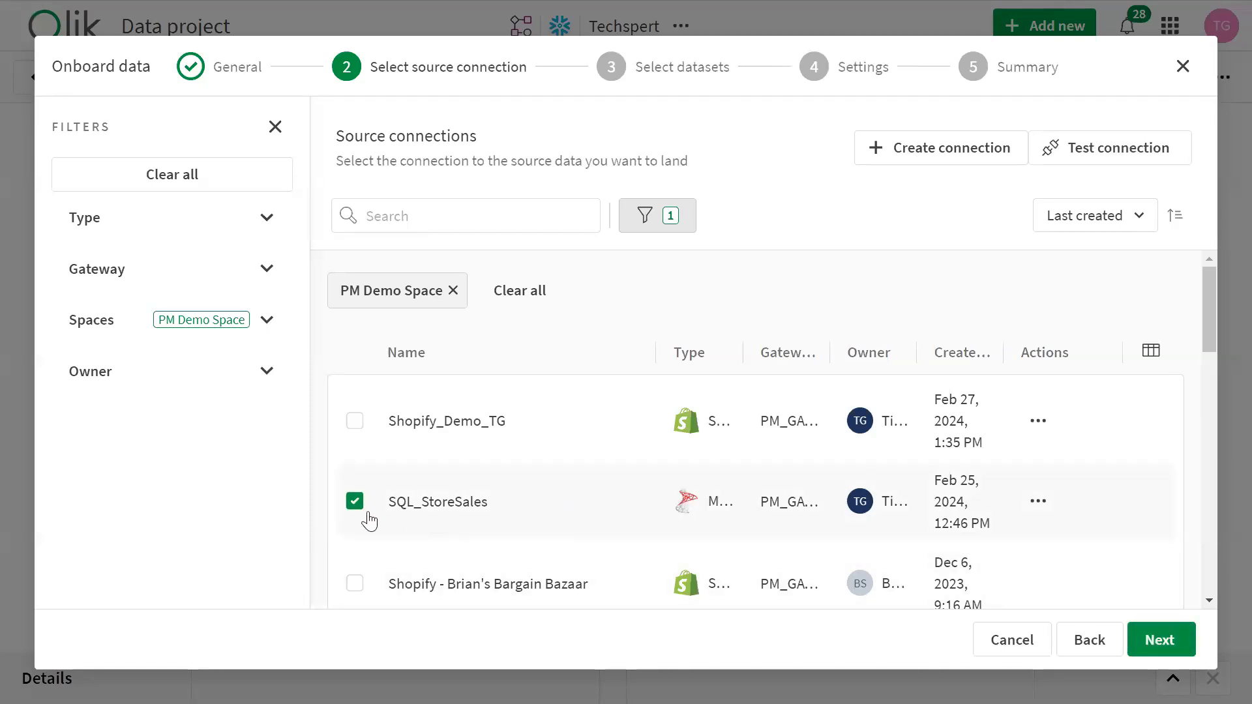
click(1158, 643)
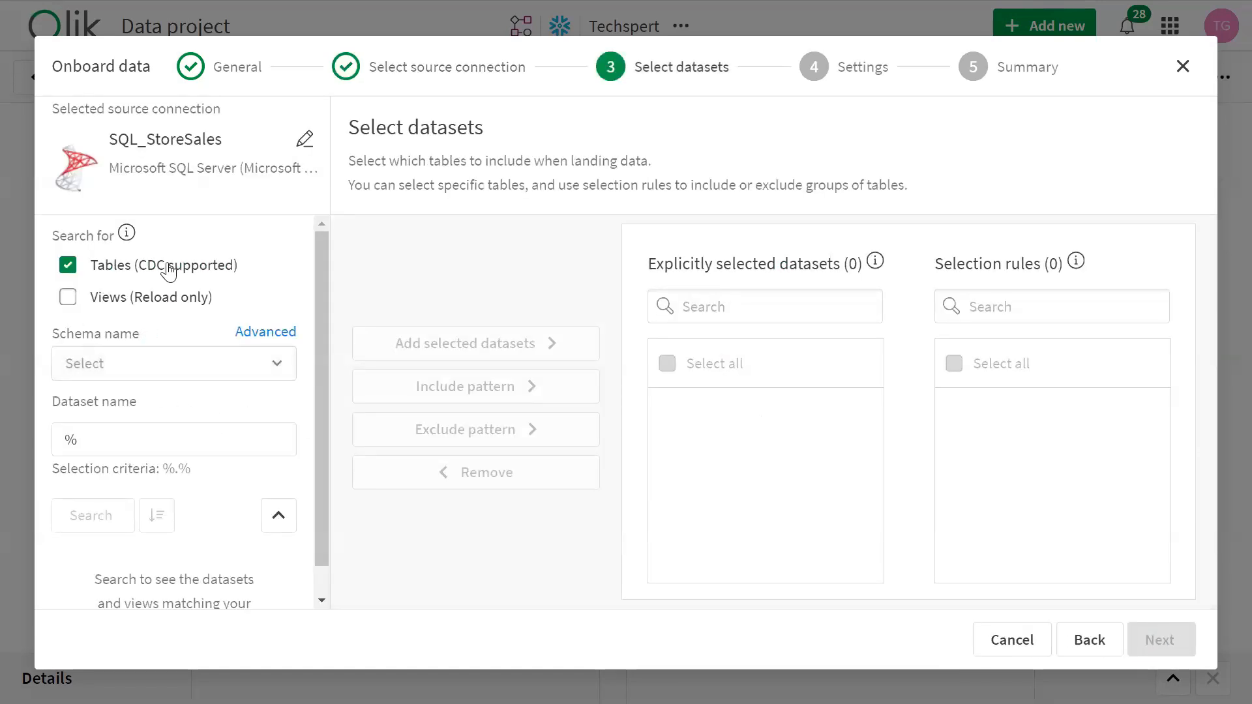
click(69, 299)
click(163, 372)
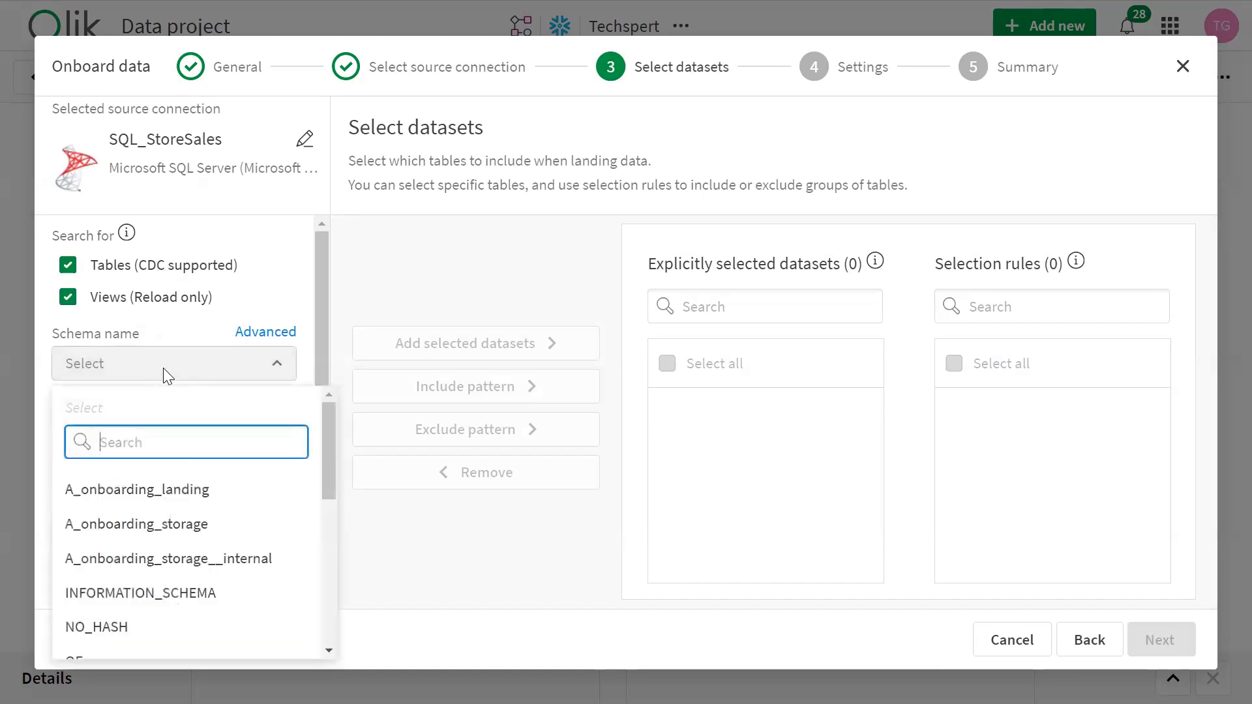
text(sal)
click(79, 489)
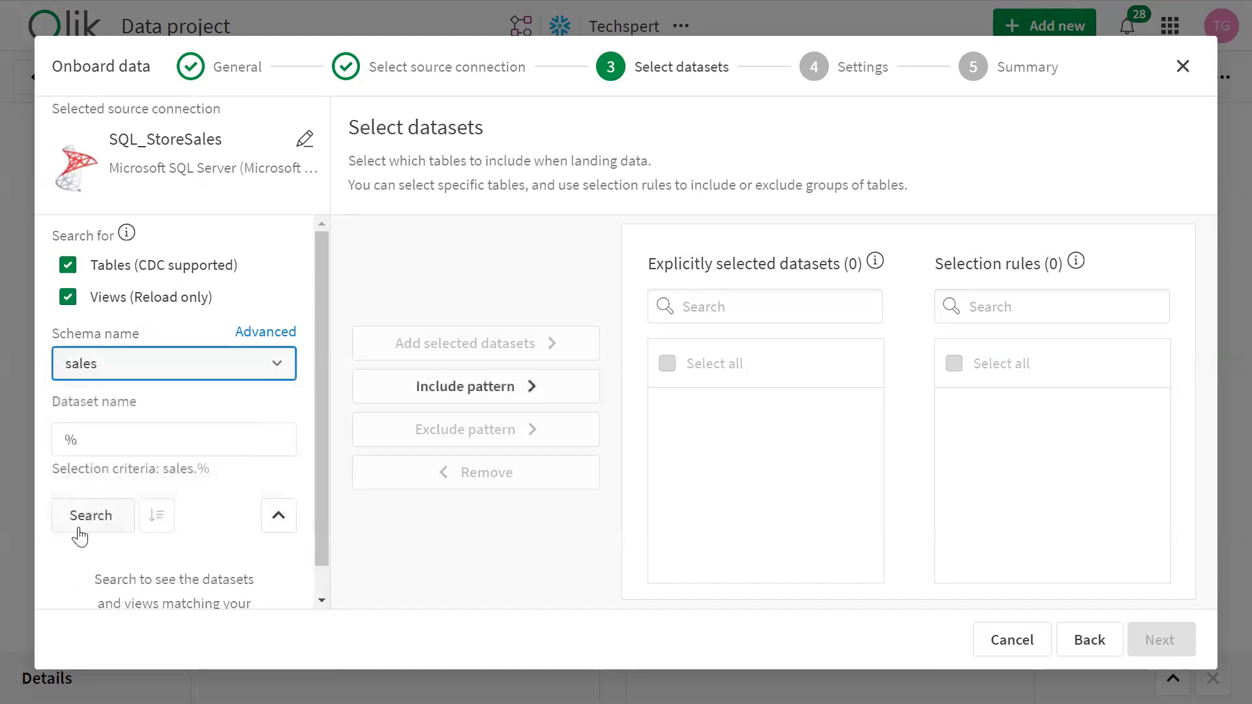
Step: Search the sales schema and add all of its tables and views to the explicitly selected datasets
click(88, 515)
scroll(248, 494, down, 1)
click(279, 490)
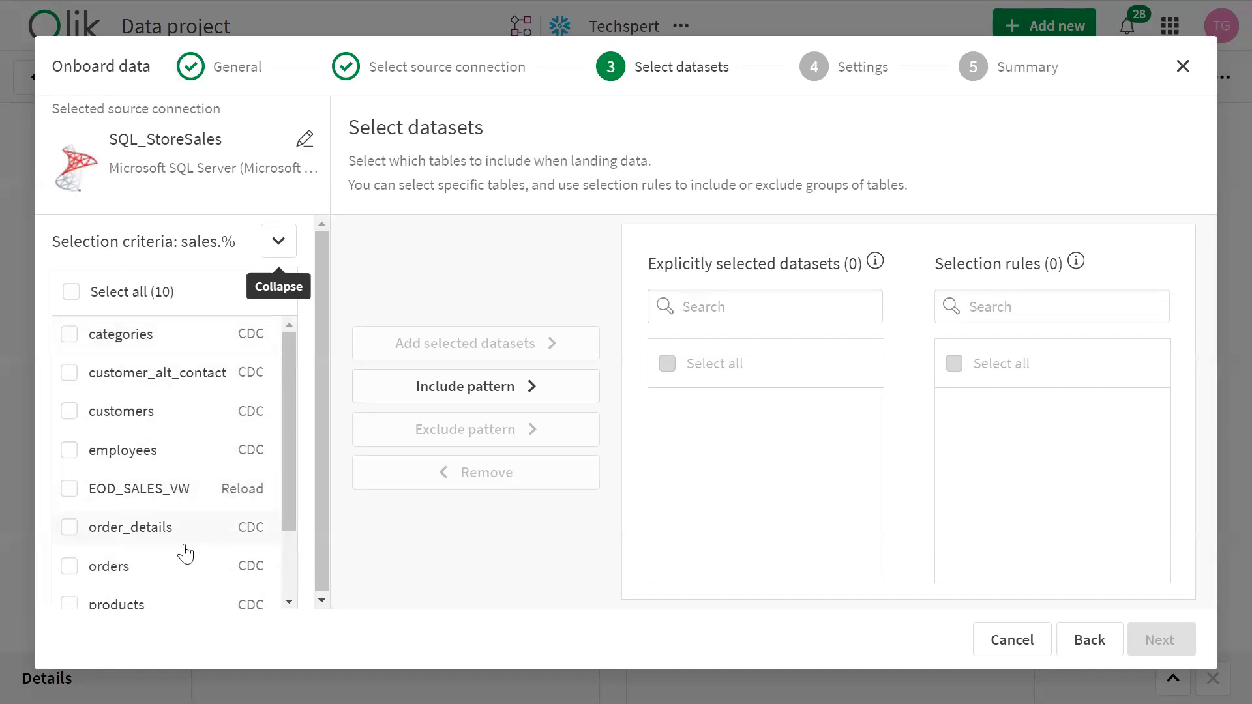
click(71, 291)
click(464, 346)
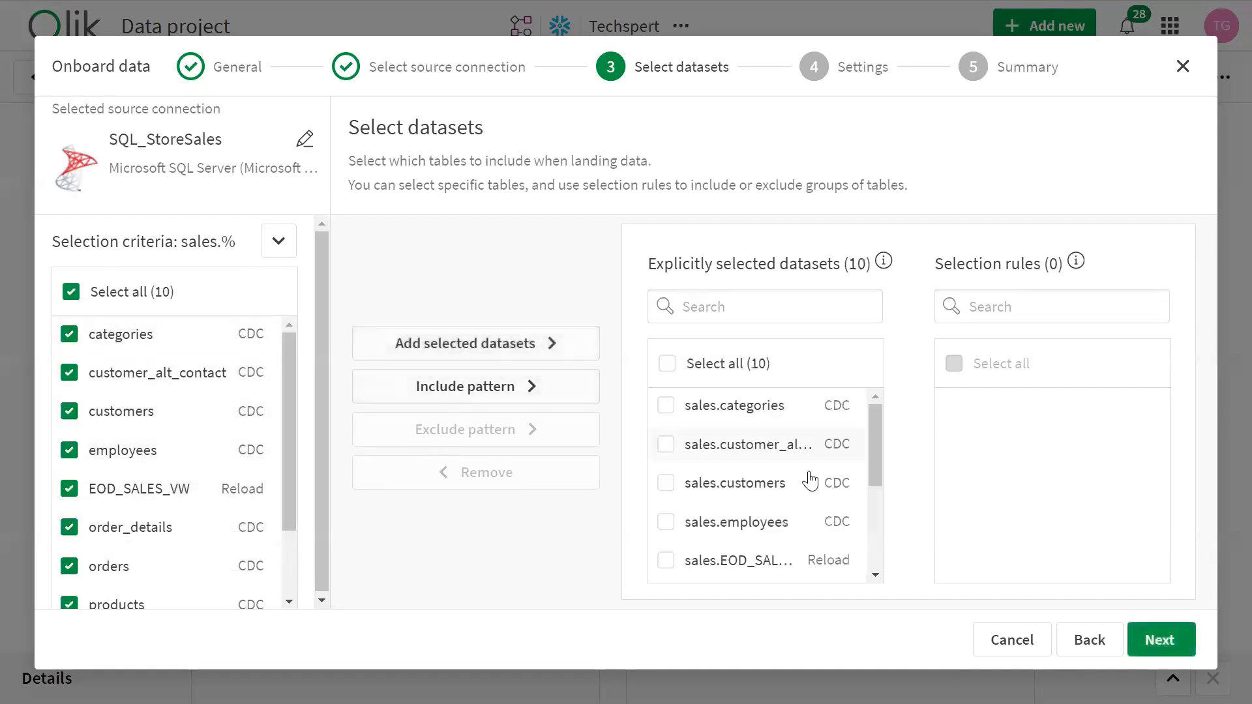
scroll(808, 481, down, 2)
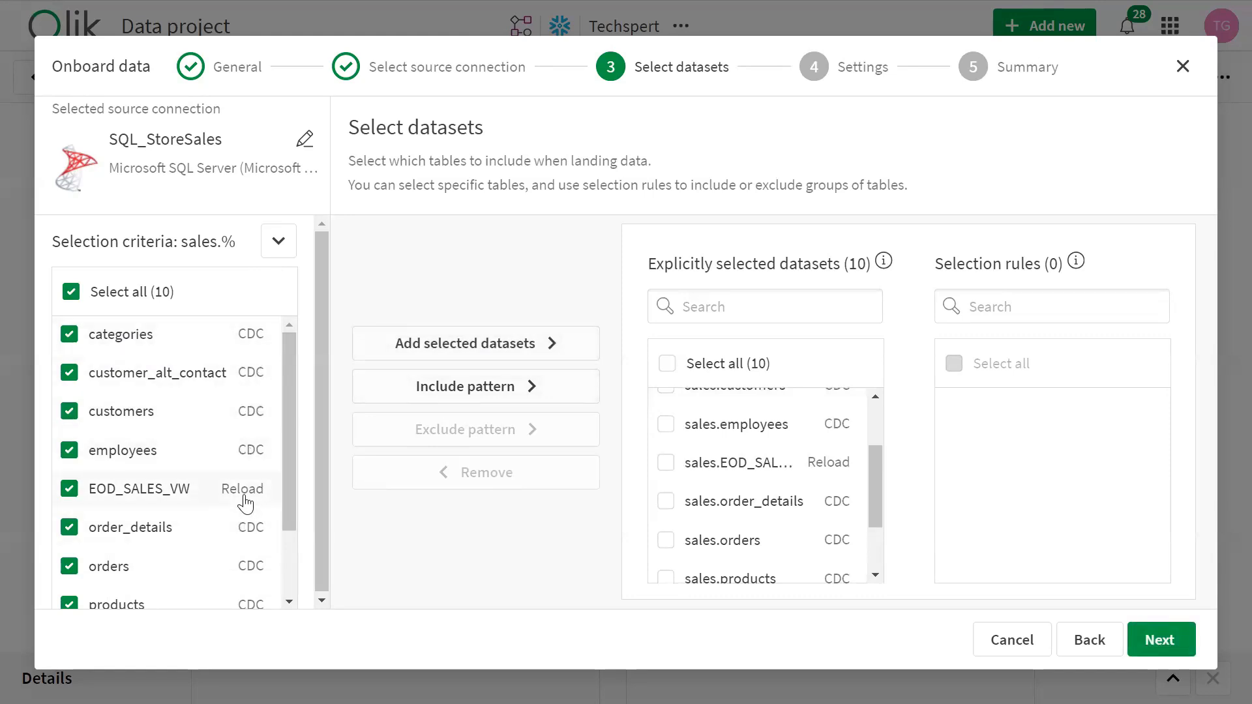
click(1155, 642)
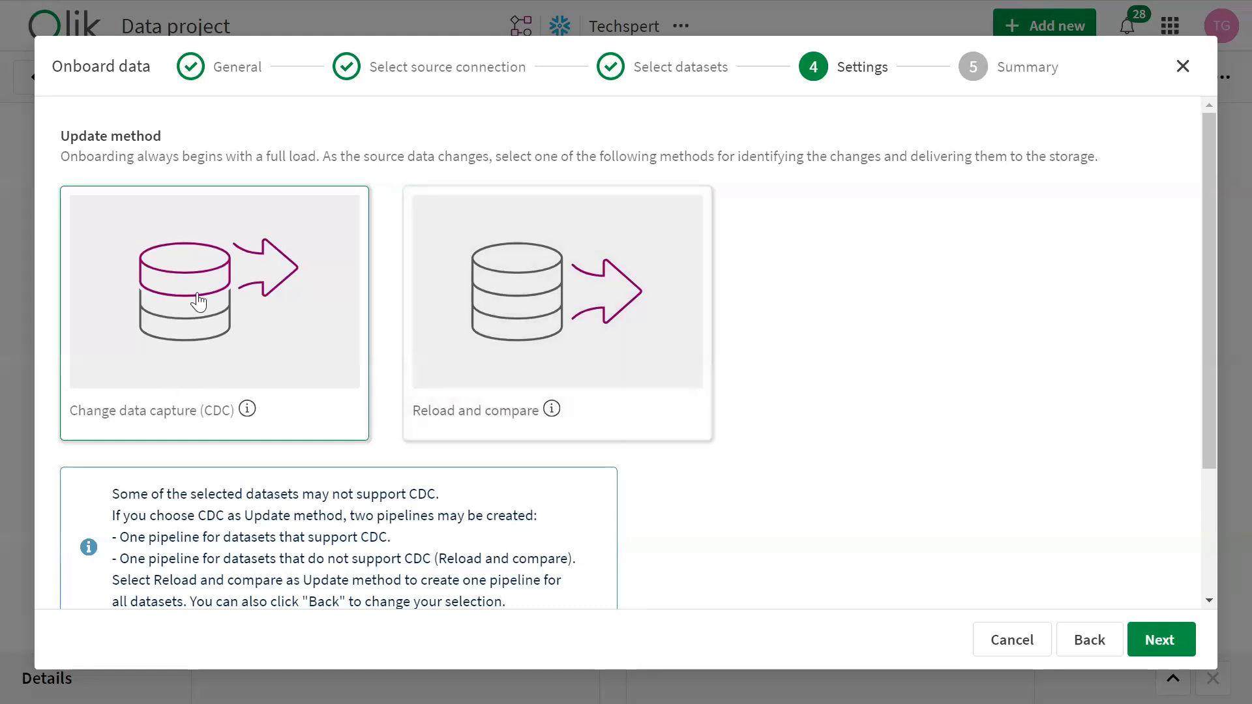
Step: Keep Change data capture (CDC) as the update method and create the onboarding pipeline with Do nothing as the follow-up action
click(1160, 641)
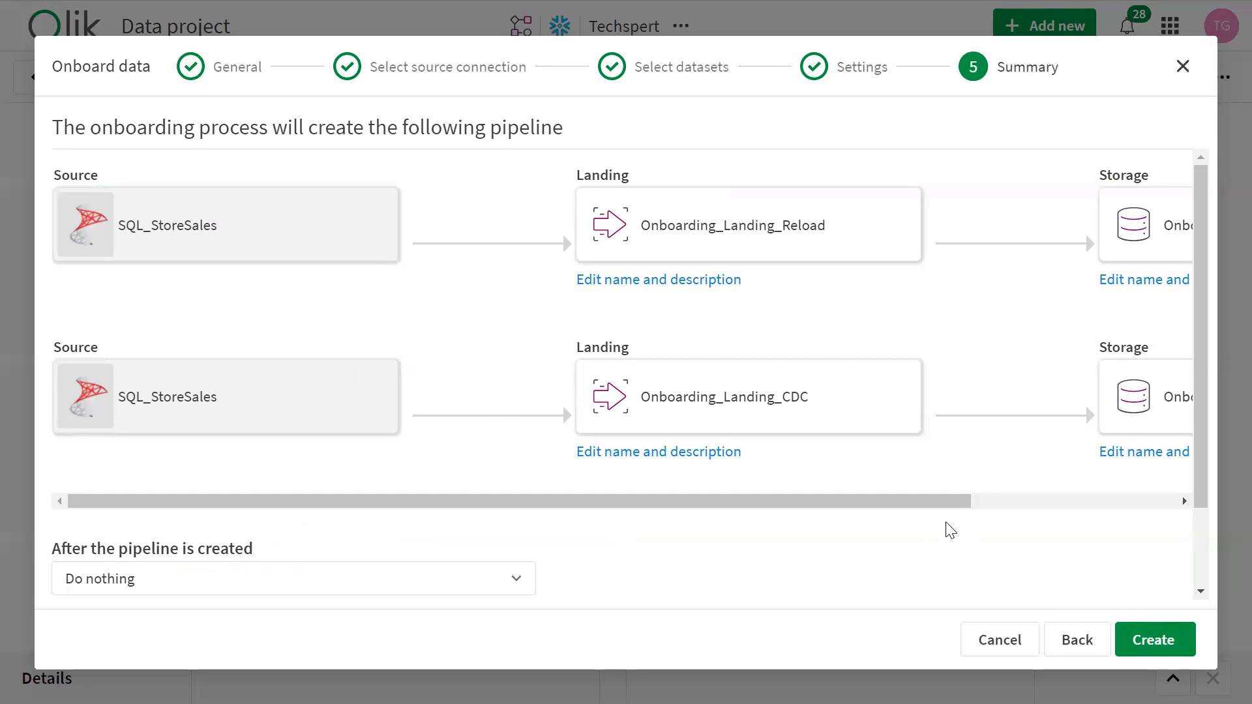
drag(913, 510, 1051, 525)
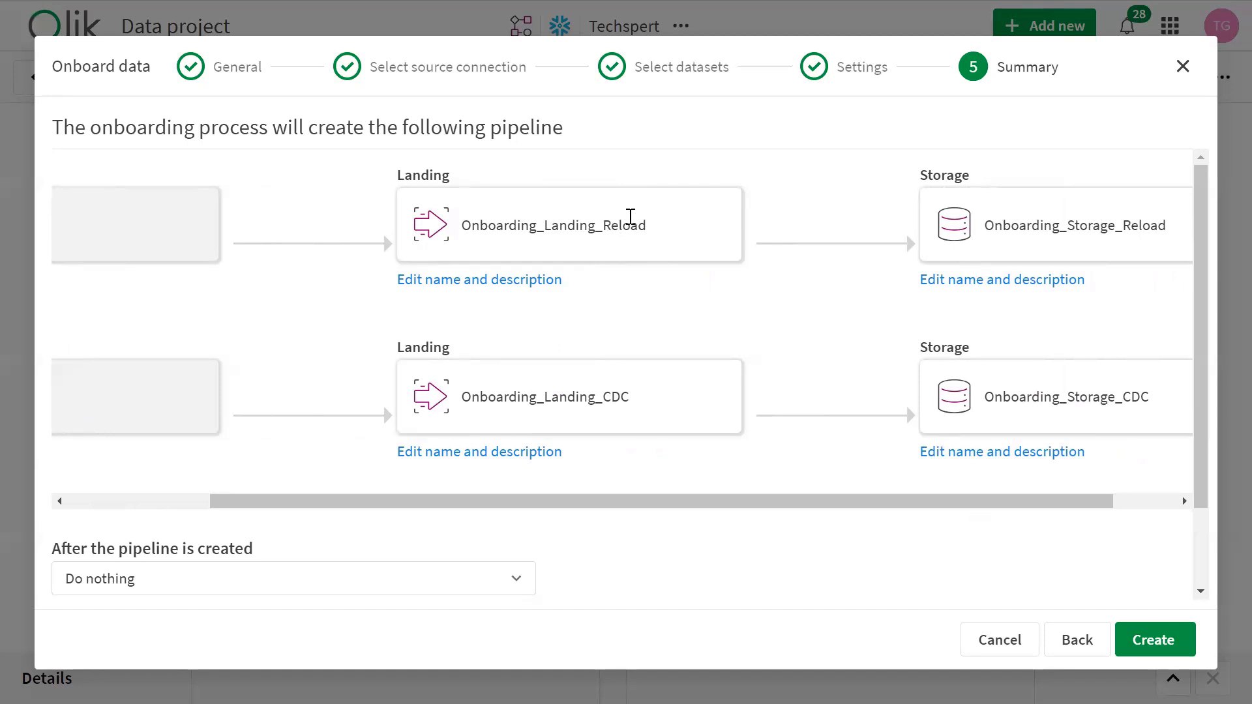
click(1127, 634)
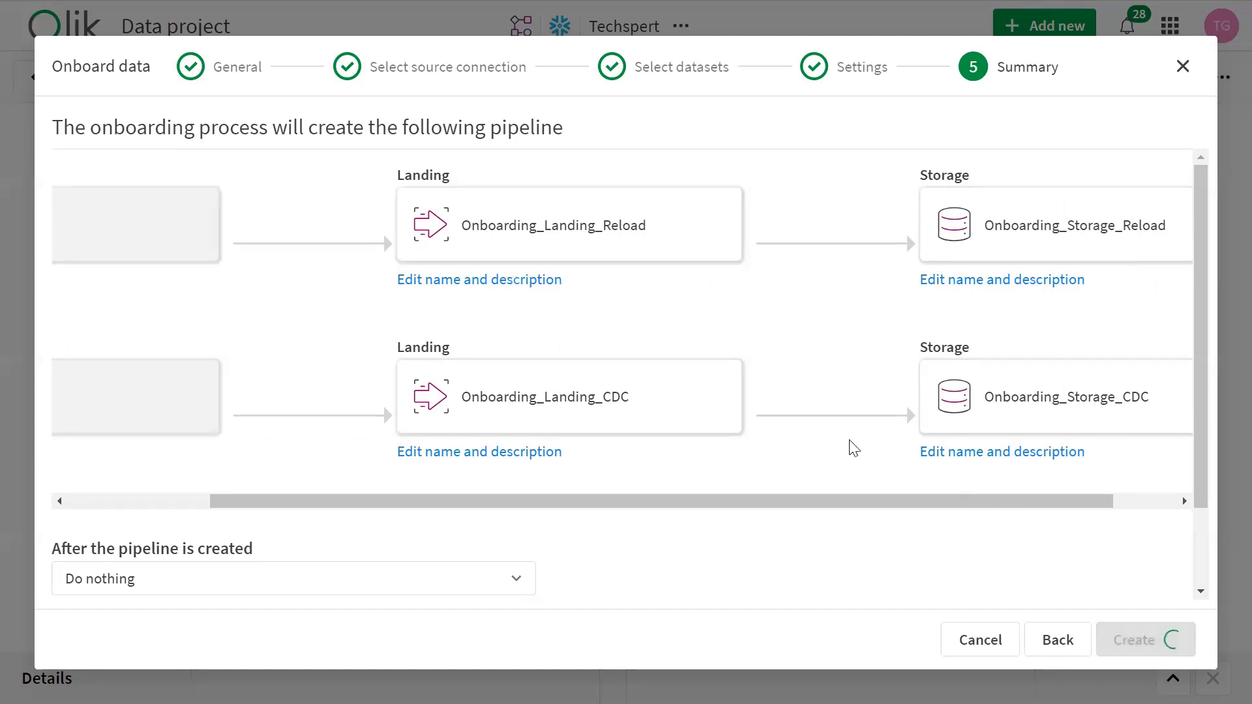
drag(853, 506, 847, 502)
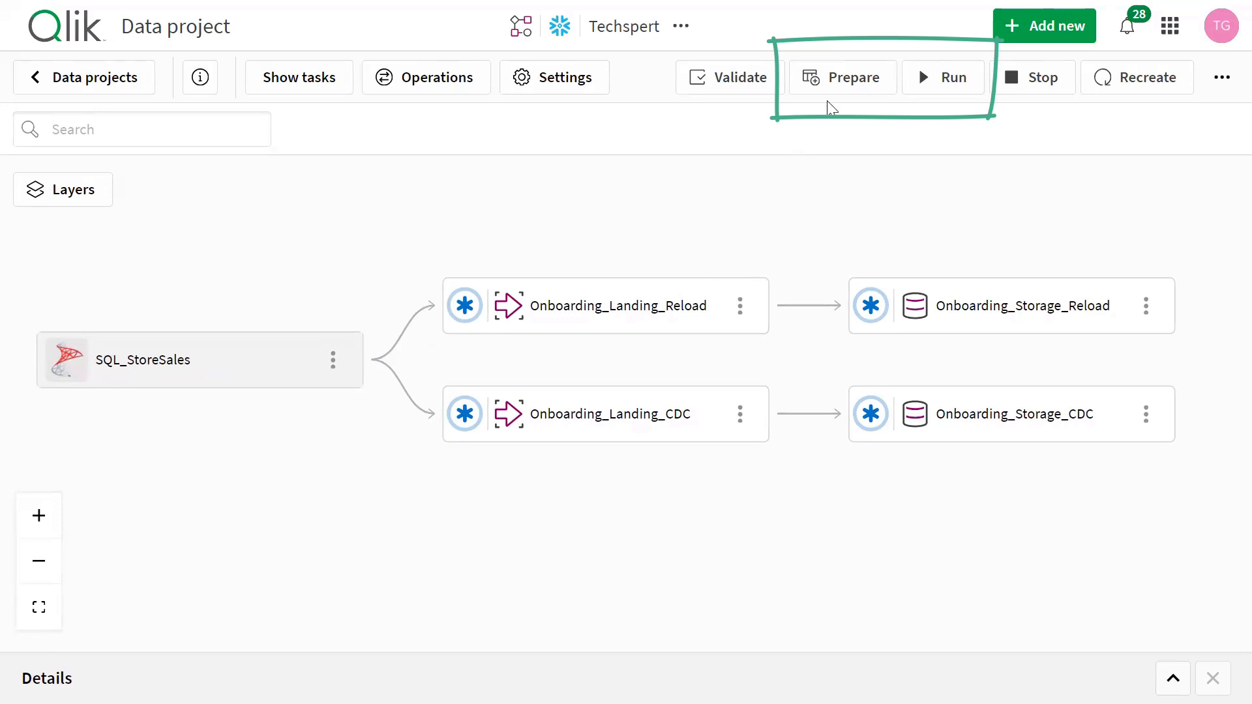
Step: Prepare all onboarding data tasks, and run the Onboarding_Landing_CDC and Onboarding_Landing_Reload tasks
click(857, 82)
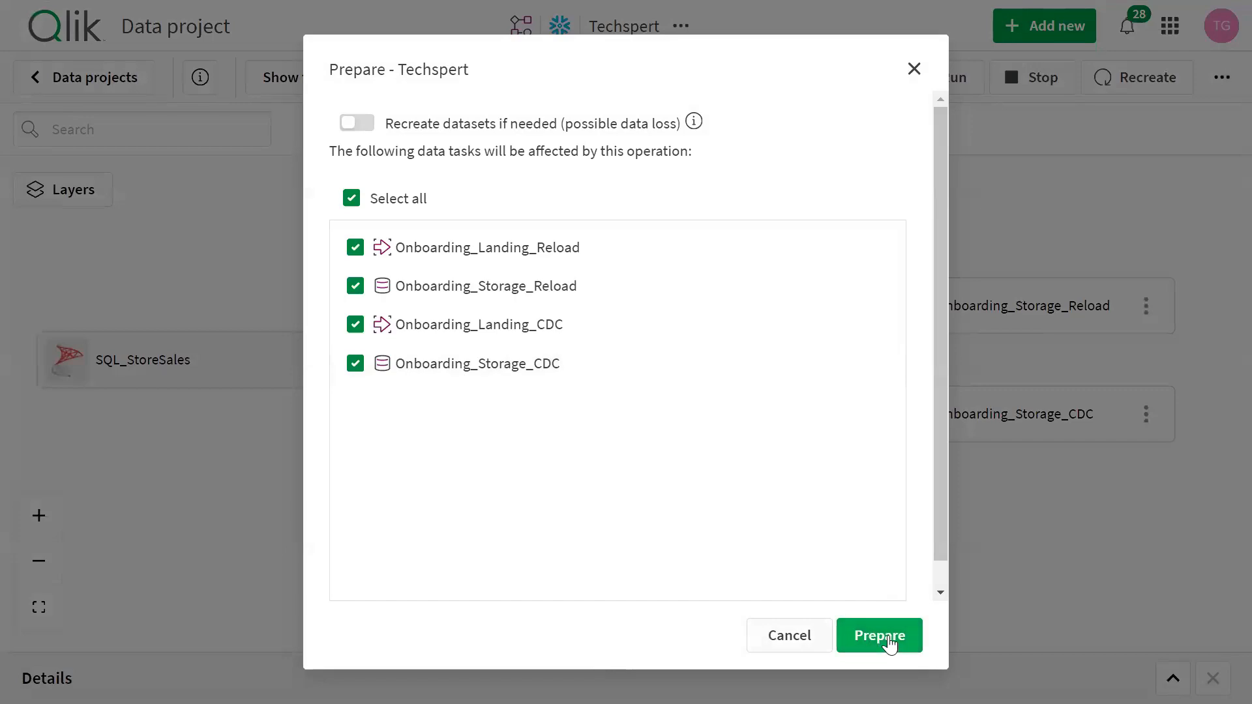
click(885, 639)
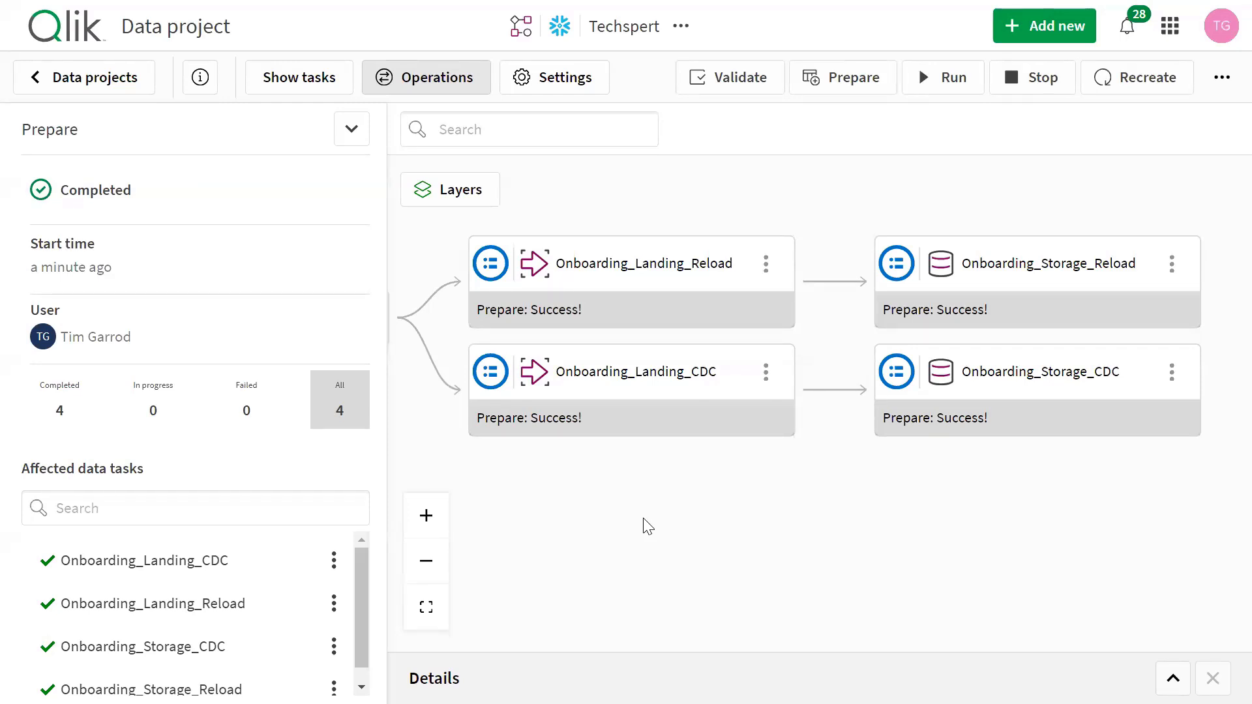
click(949, 79)
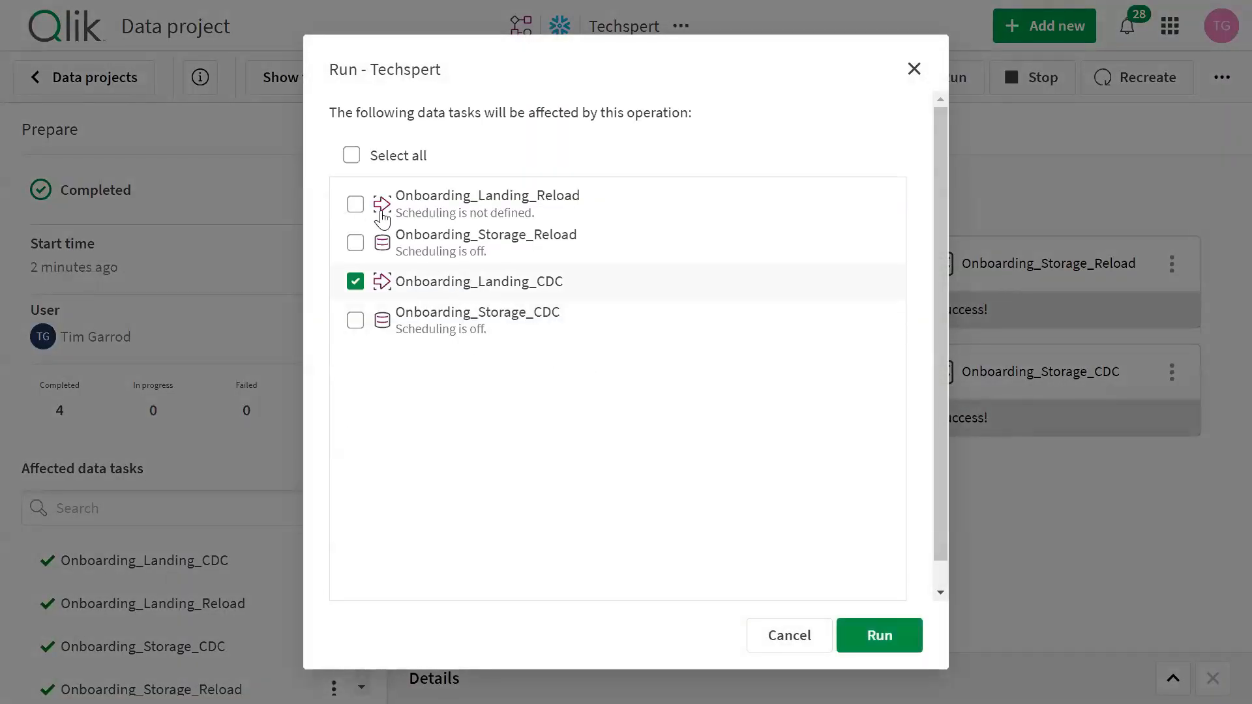
click(355, 205)
click(872, 636)
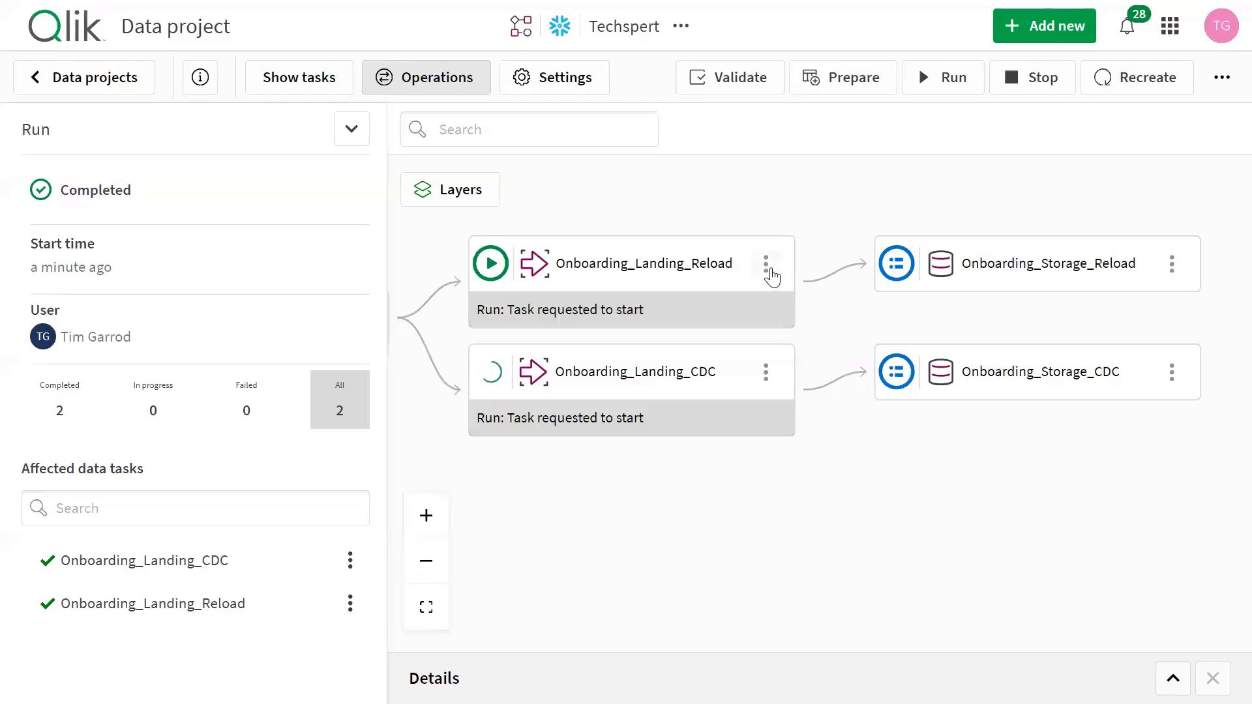
Step: Try an hourly schedule with an interval of every 3 hours for Onboarding_Landing_Reload and leave without saving it
click(767, 268)
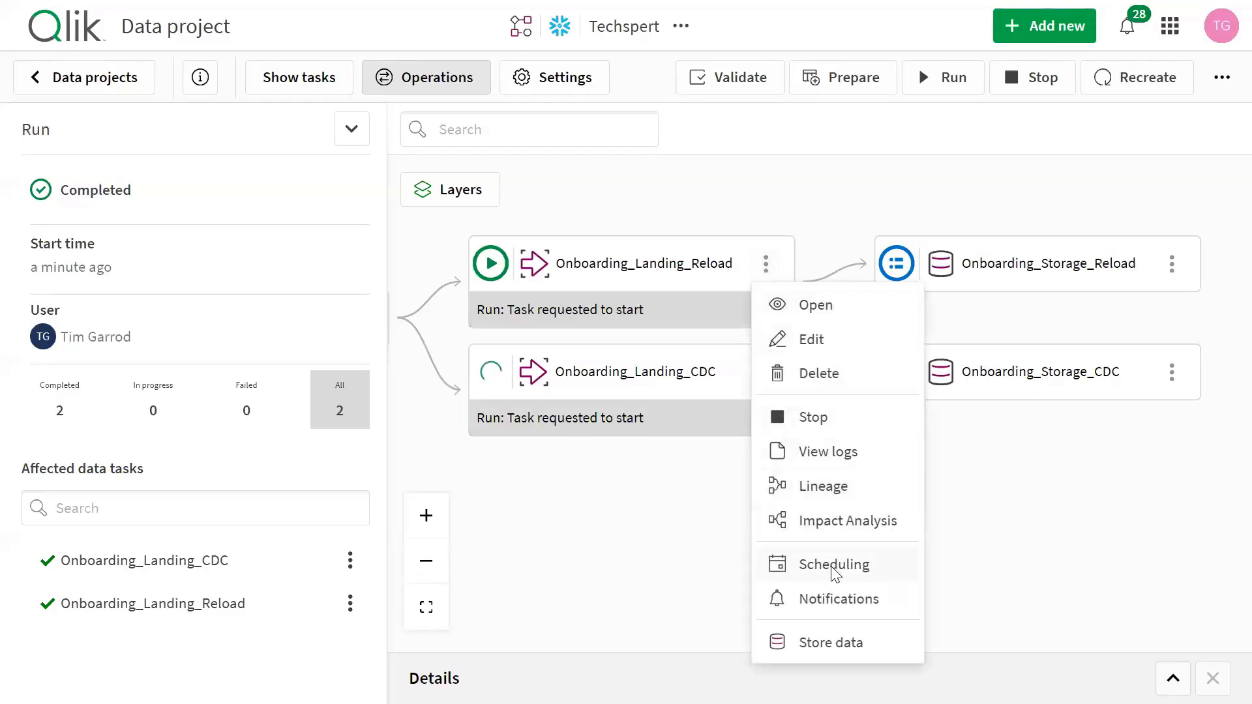
click(803, 569)
click(655, 471)
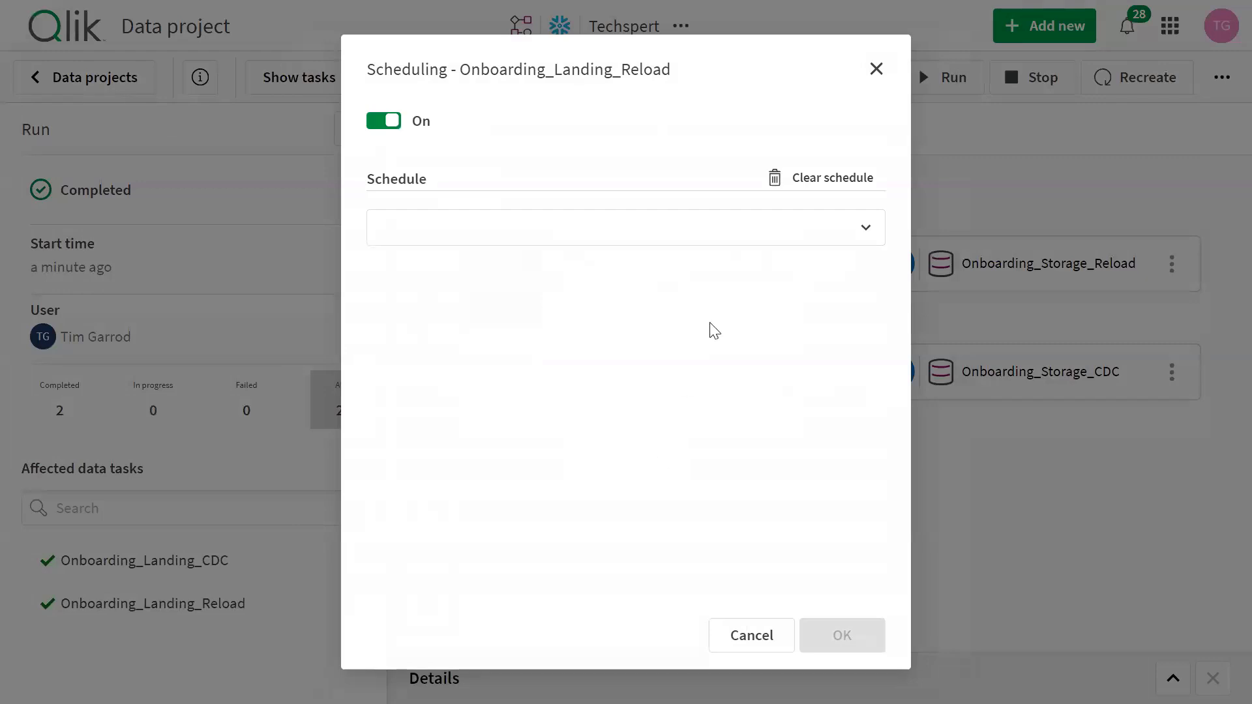
click(774, 239)
click(768, 290)
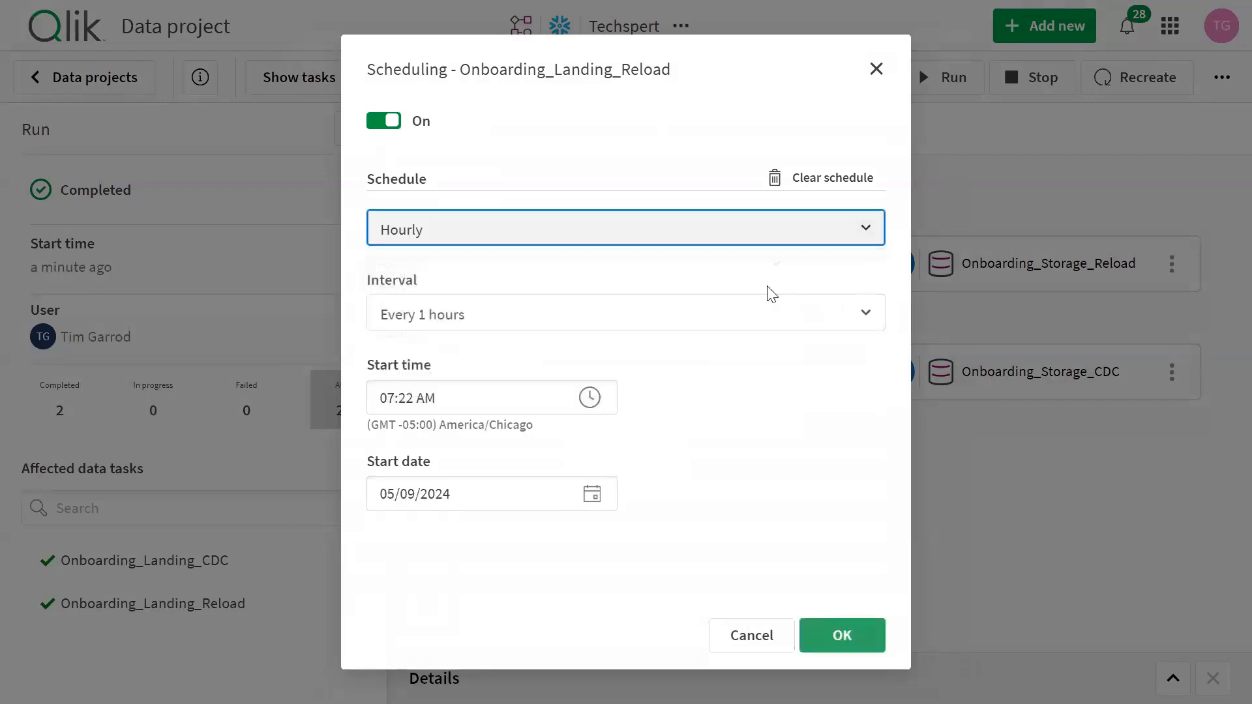
click(686, 325)
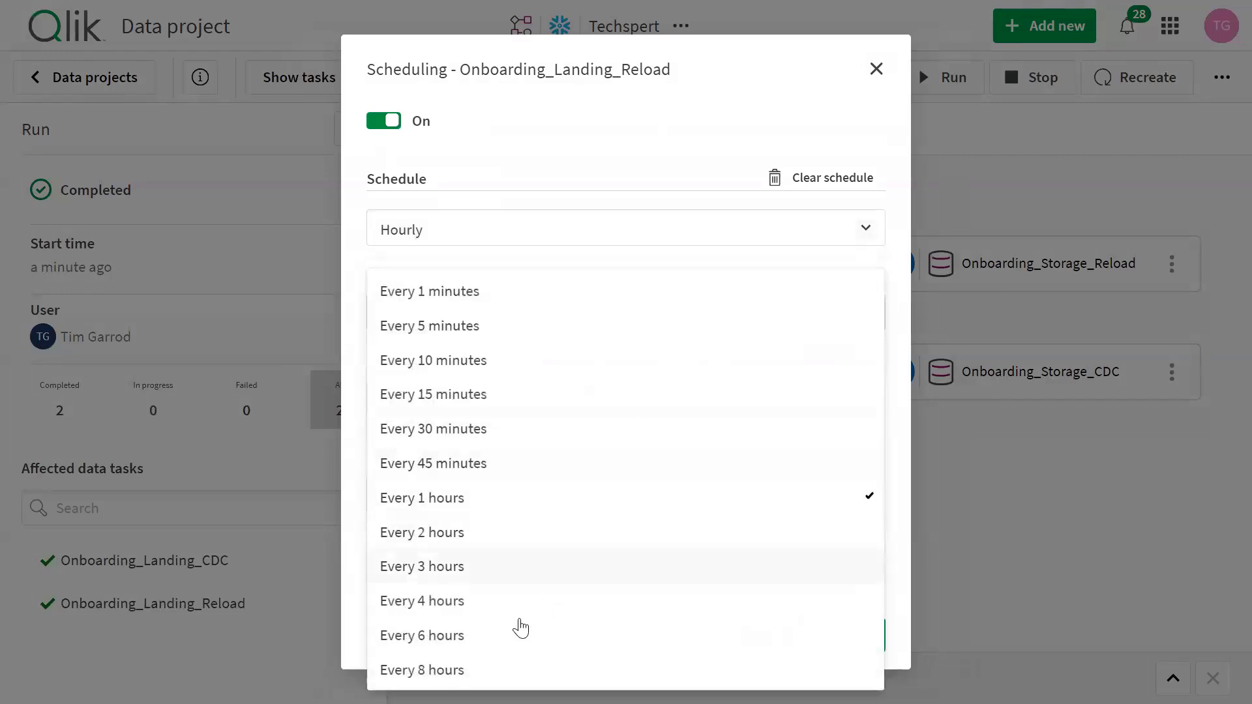
click(510, 567)
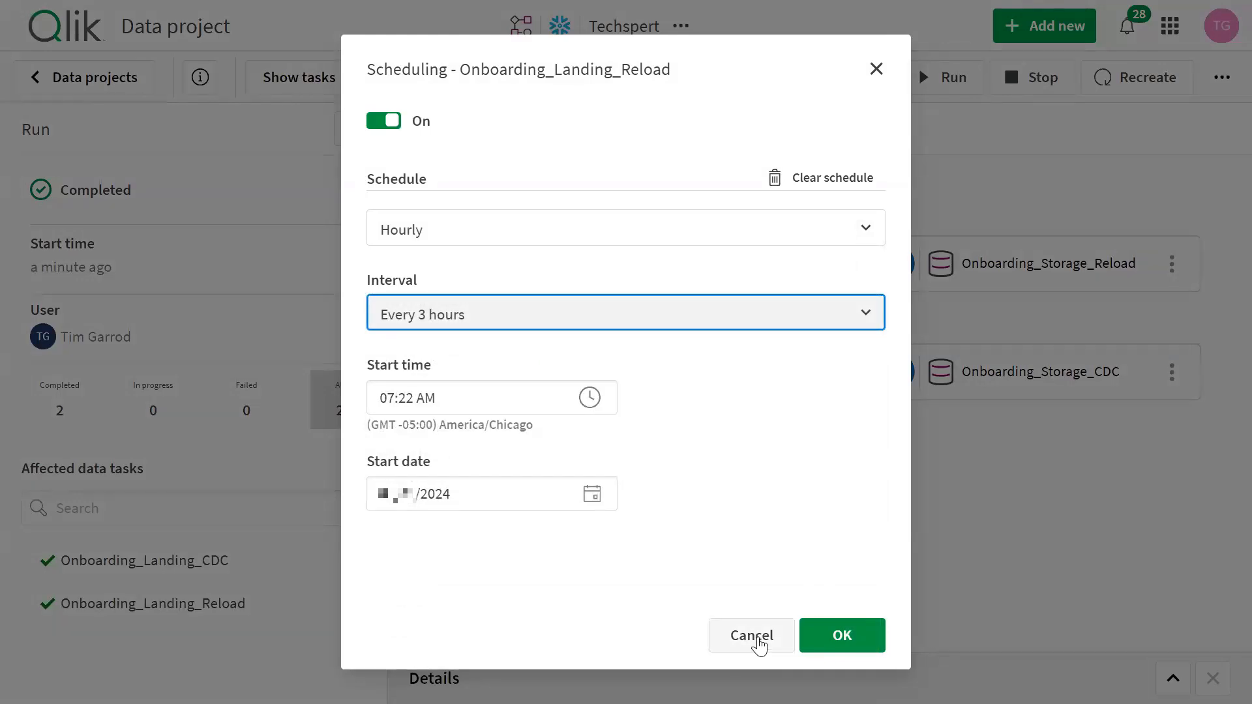
click(756, 640)
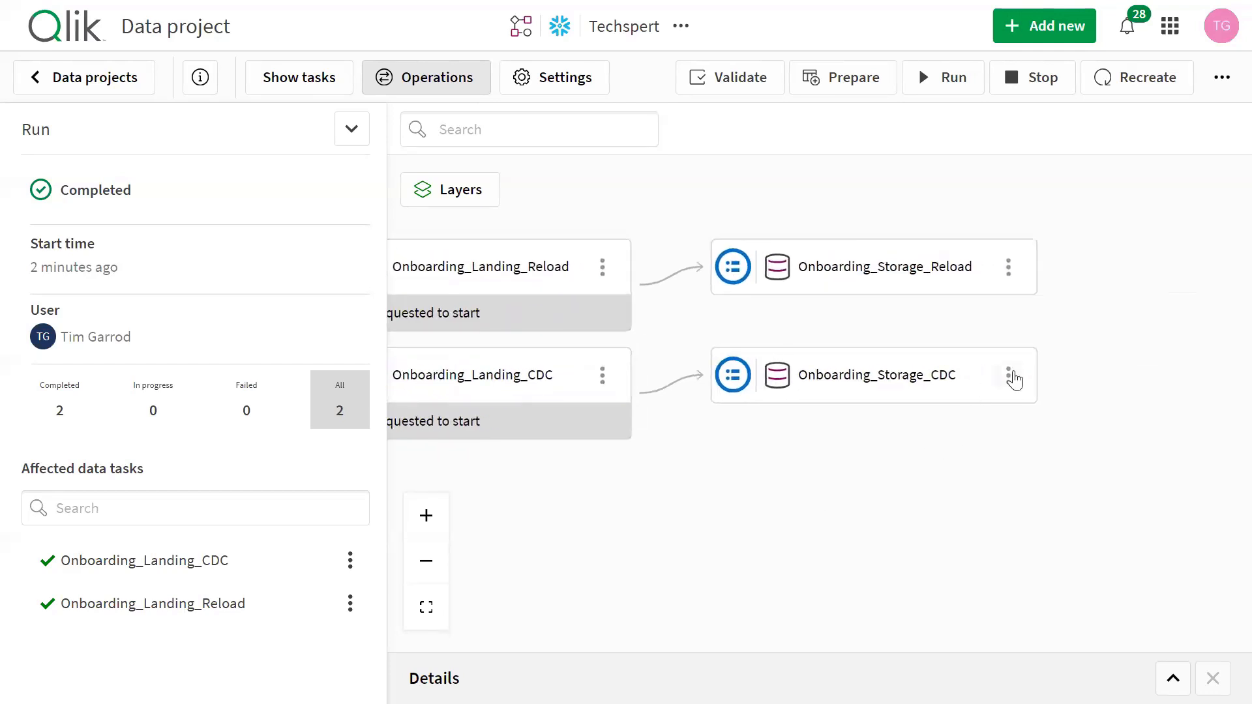
Step: Run the Onboarding_Storage_CDC task and open it to monitor its full load
click(1009, 375)
click(1026, 373)
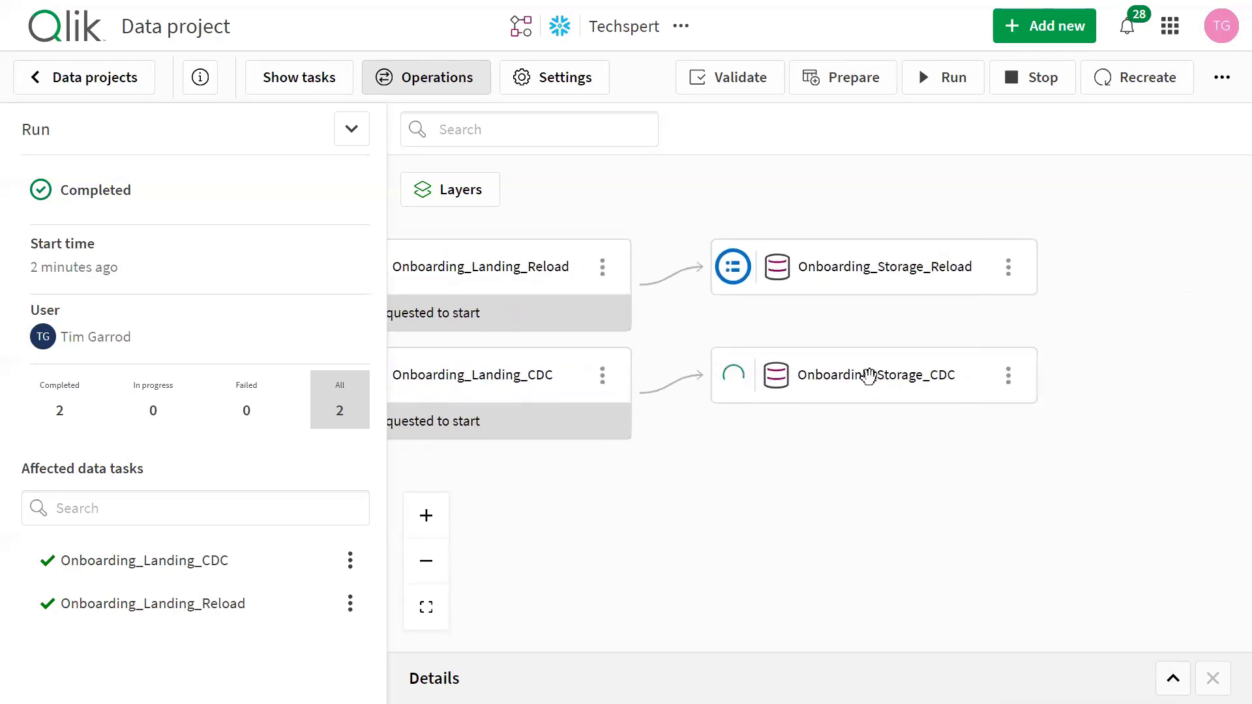
click(869, 375)
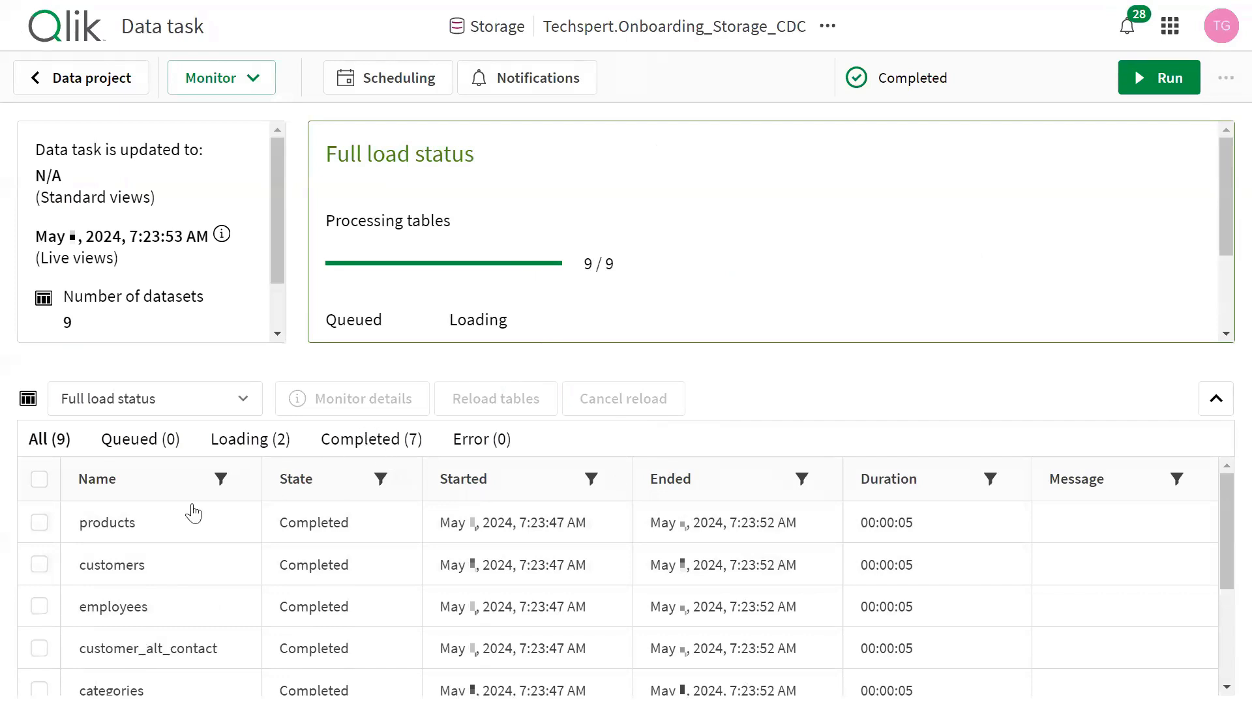
Step: Examine the SQL commands of the full load for the products dataset in the monitor details
click(39, 525)
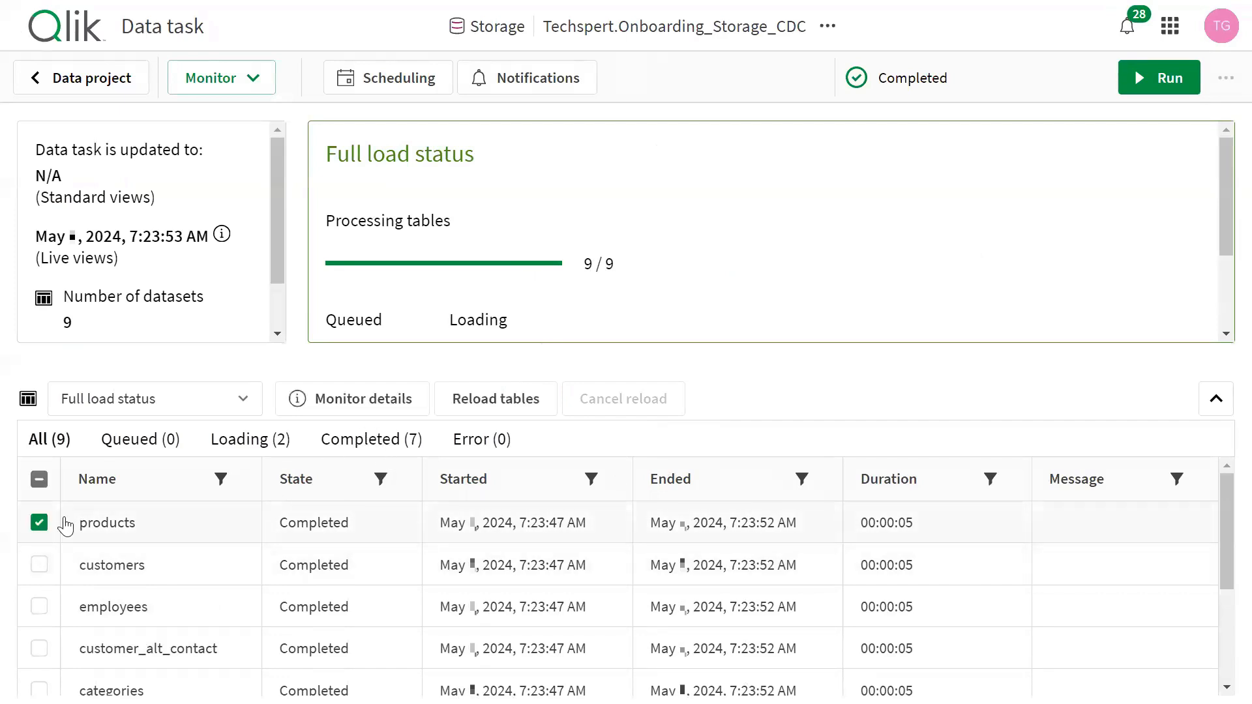
click(392, 399)
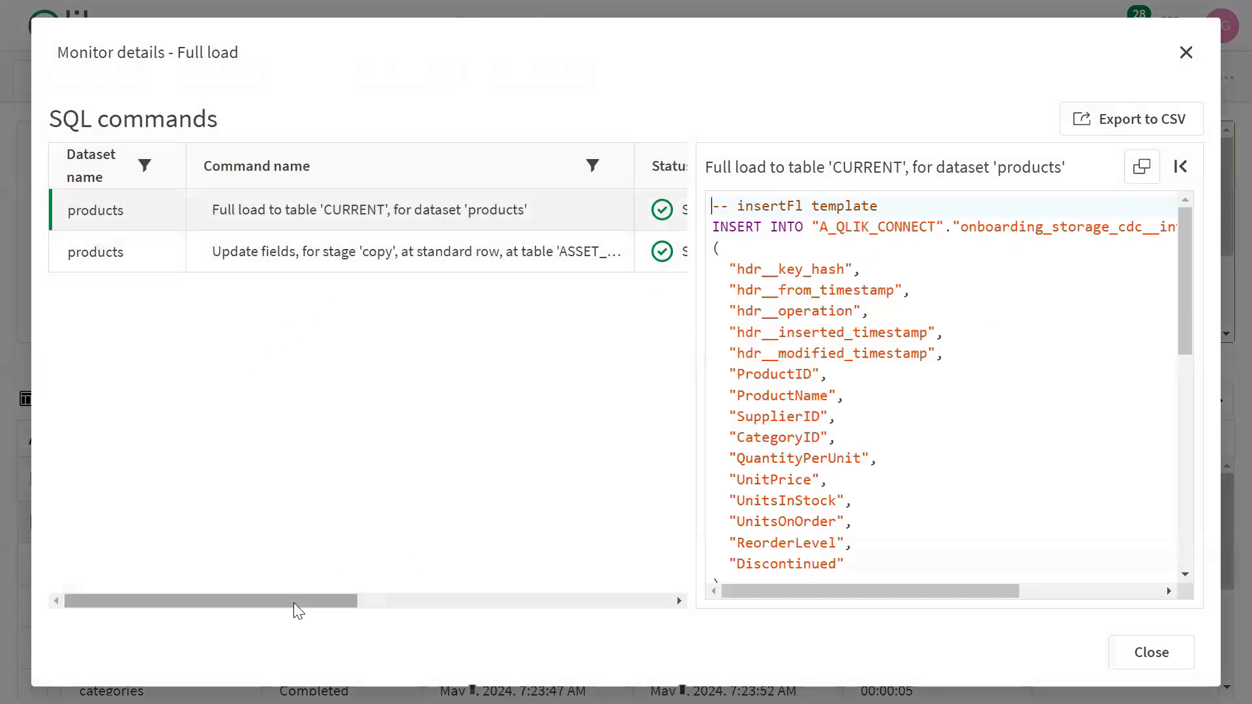
drag(294, 602, 270, 622)
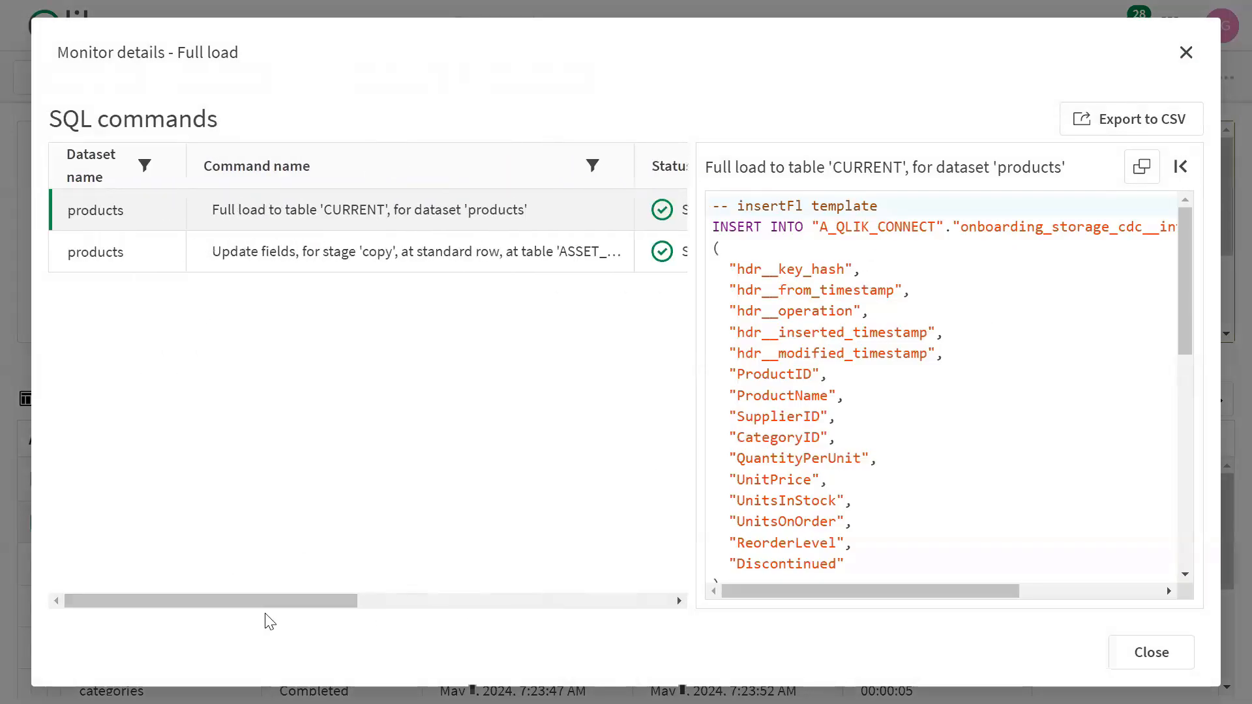
click(1149, 665)
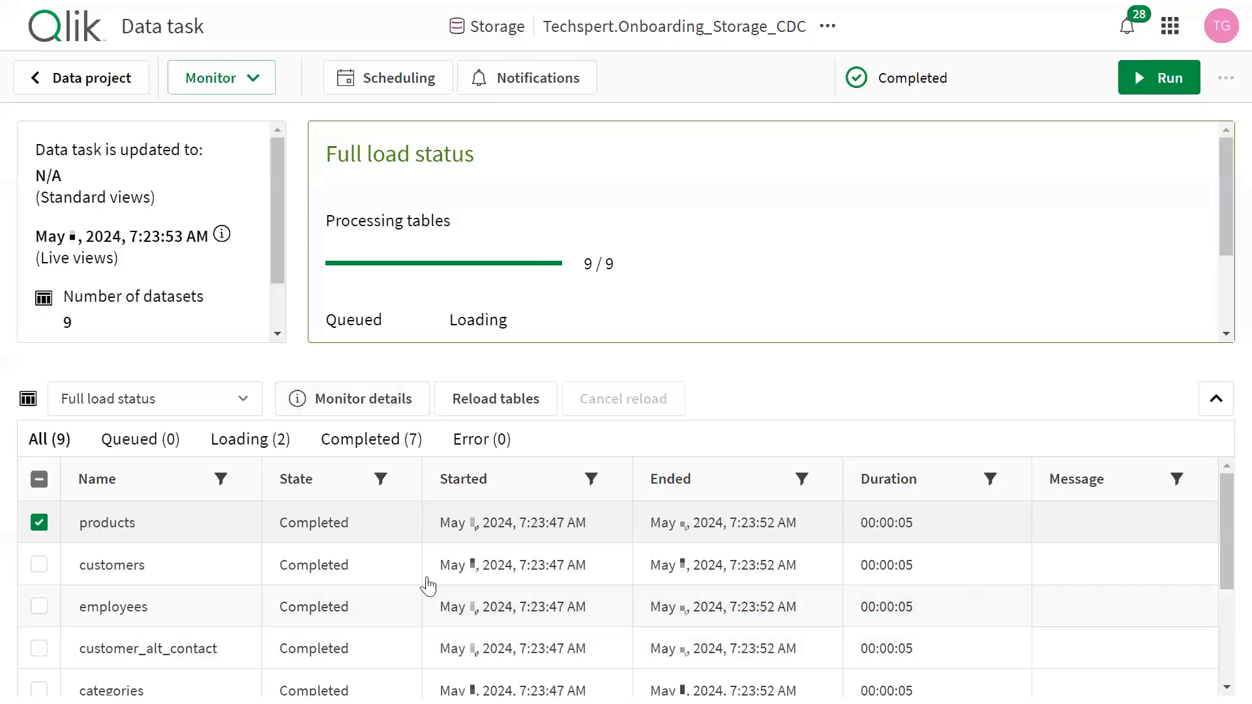
Step: Examine the customers dataset in the task's design view, including its history and live view settings, without changing them
click(253, 78)
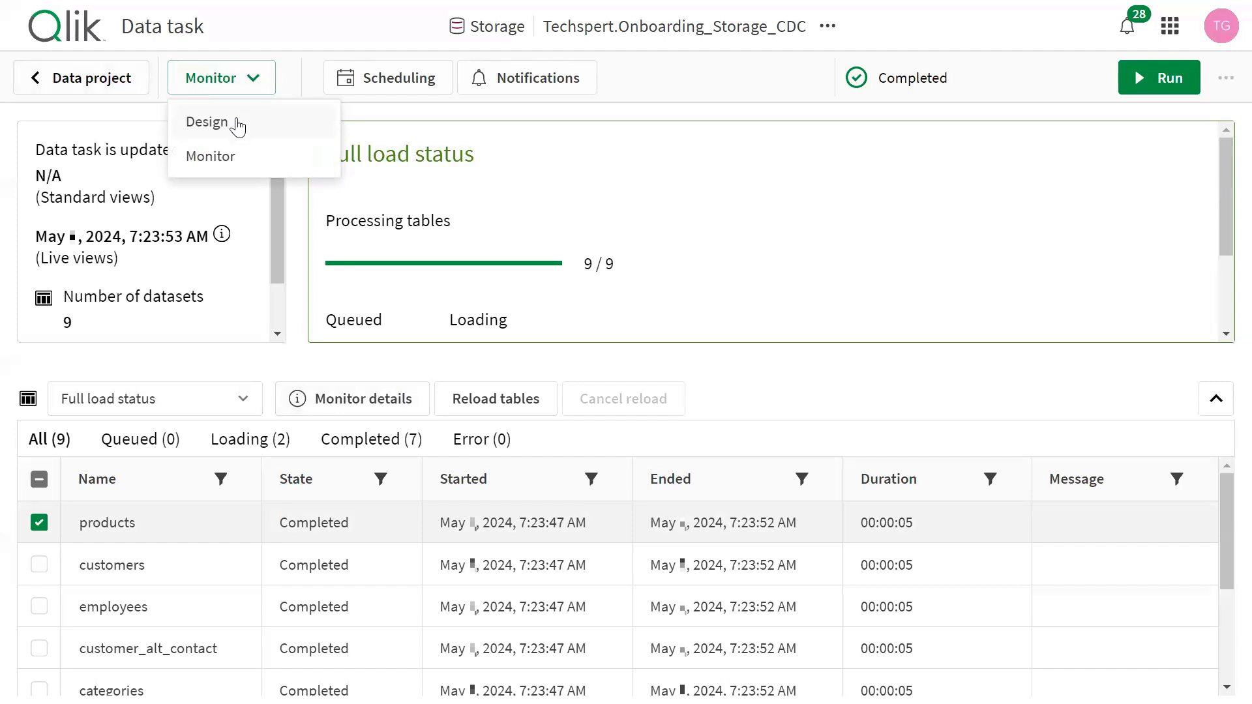
click(208, 123)
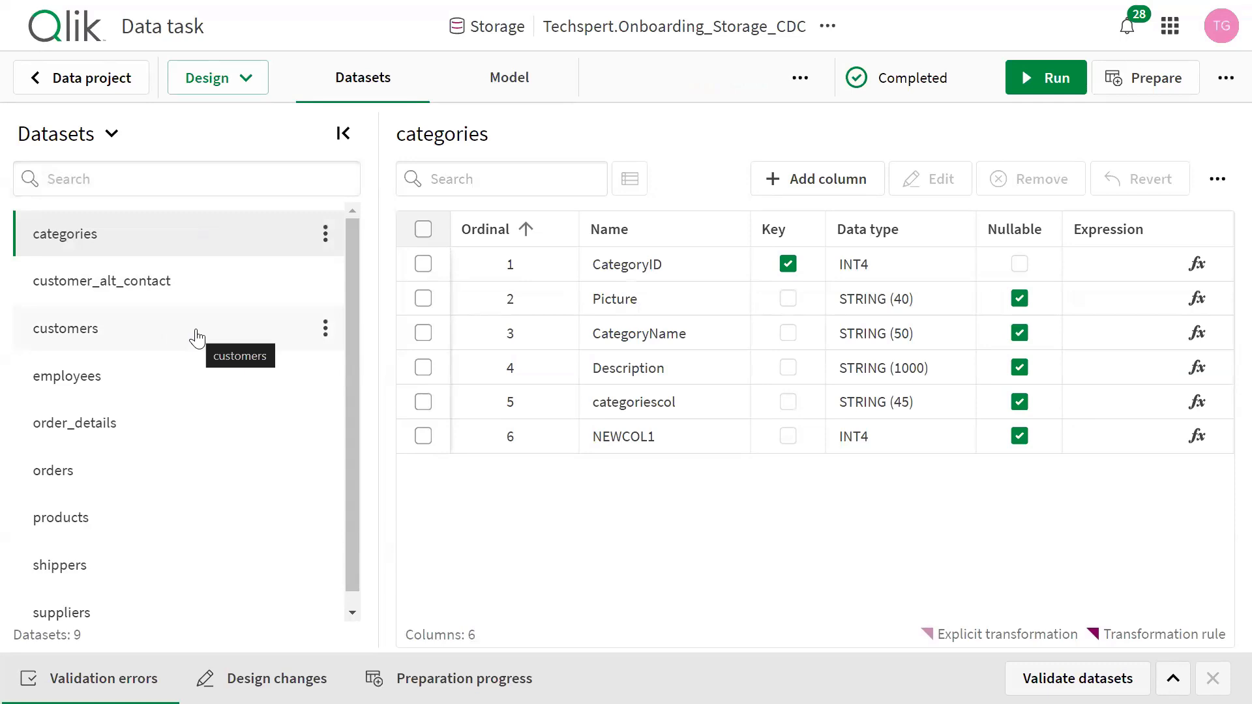
click(197, 334)
click(325, 328)
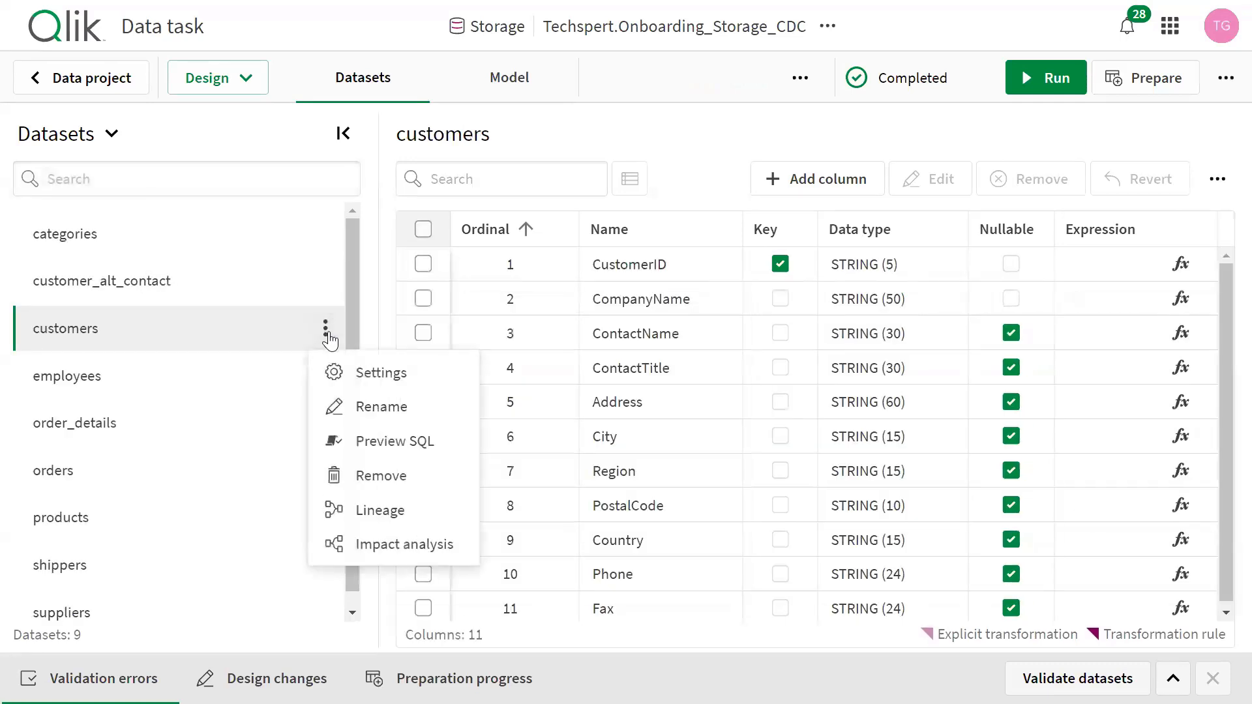
click(357, 374)
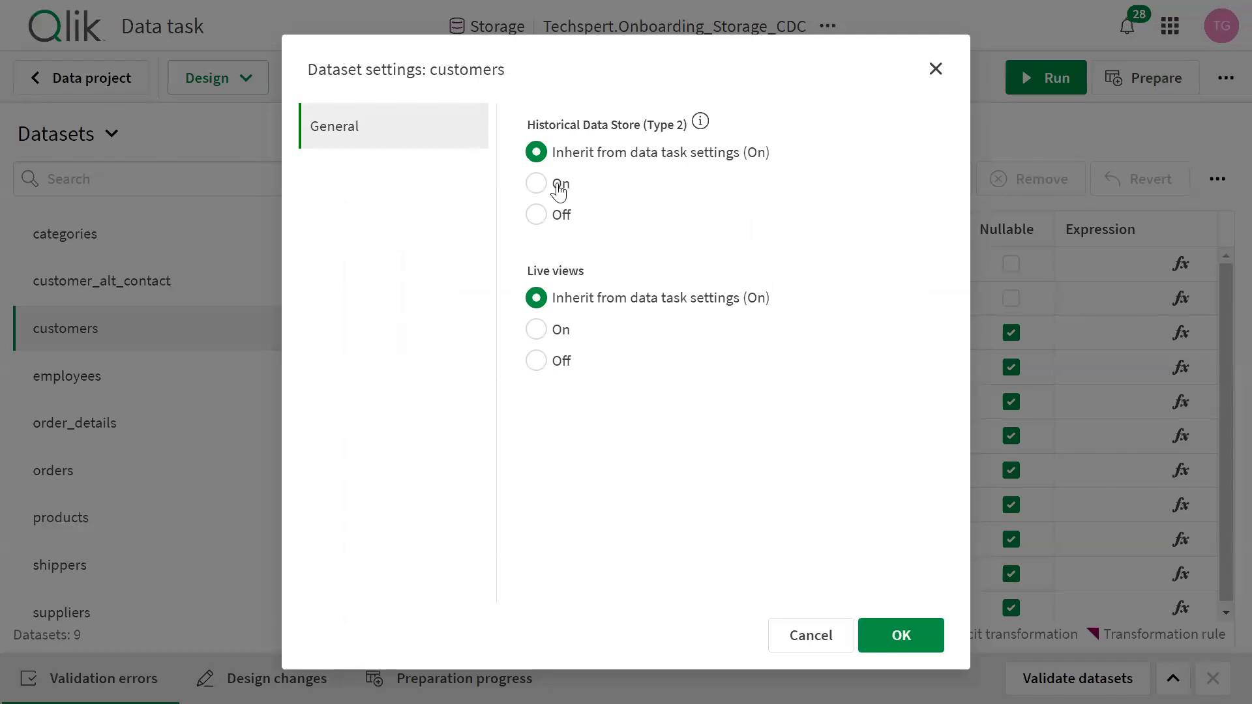
click(814, 642)
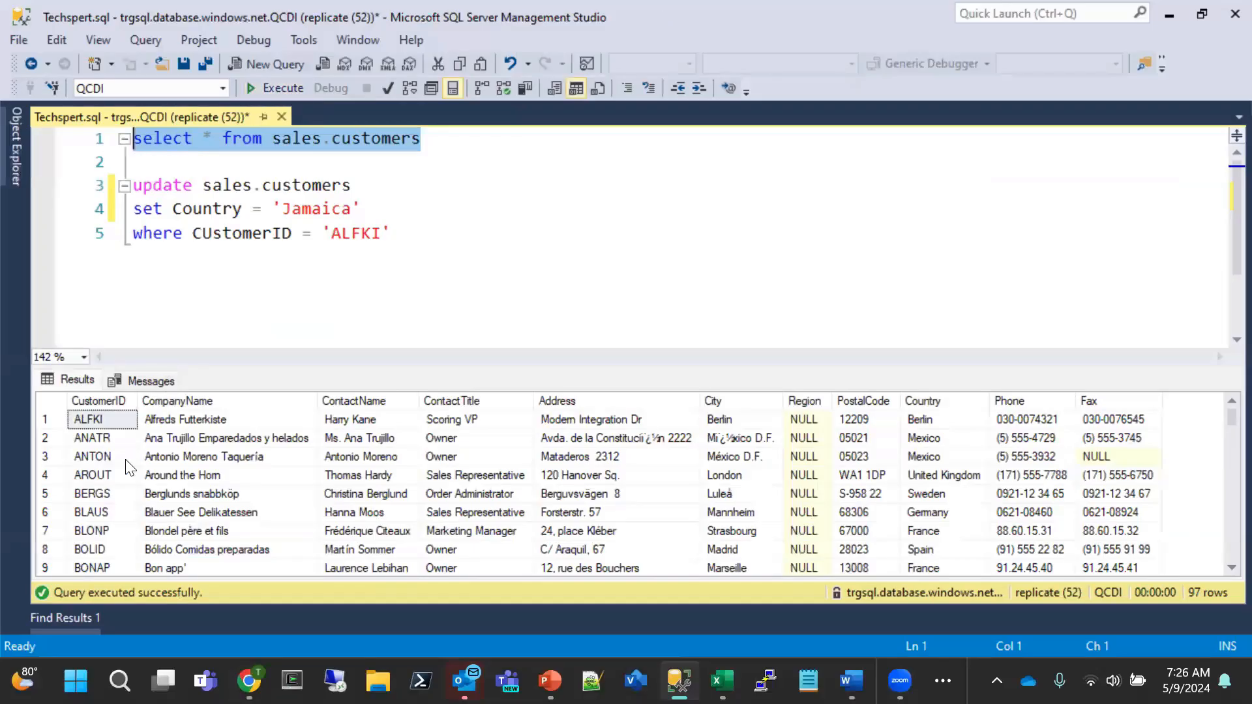
Step: In SQL Server Management Studio, examine the company, contact and city values of the first row in the sales.customers results
click(189, 421)
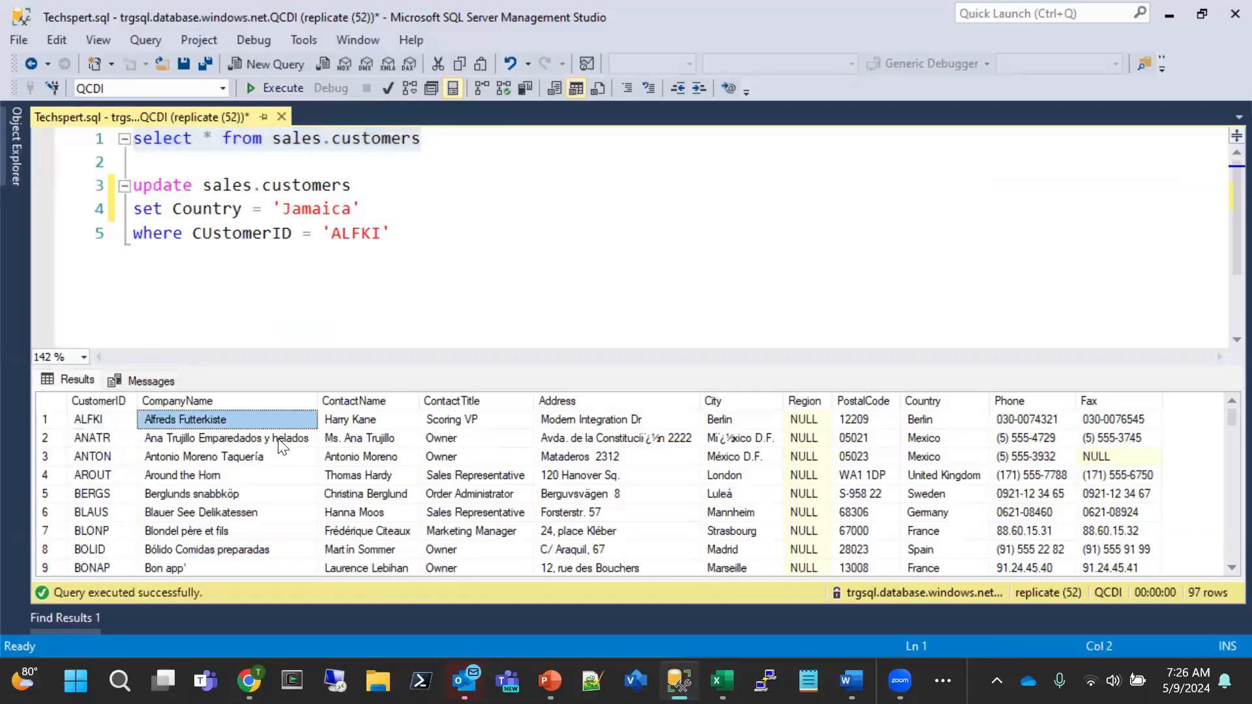
click(354, 425)
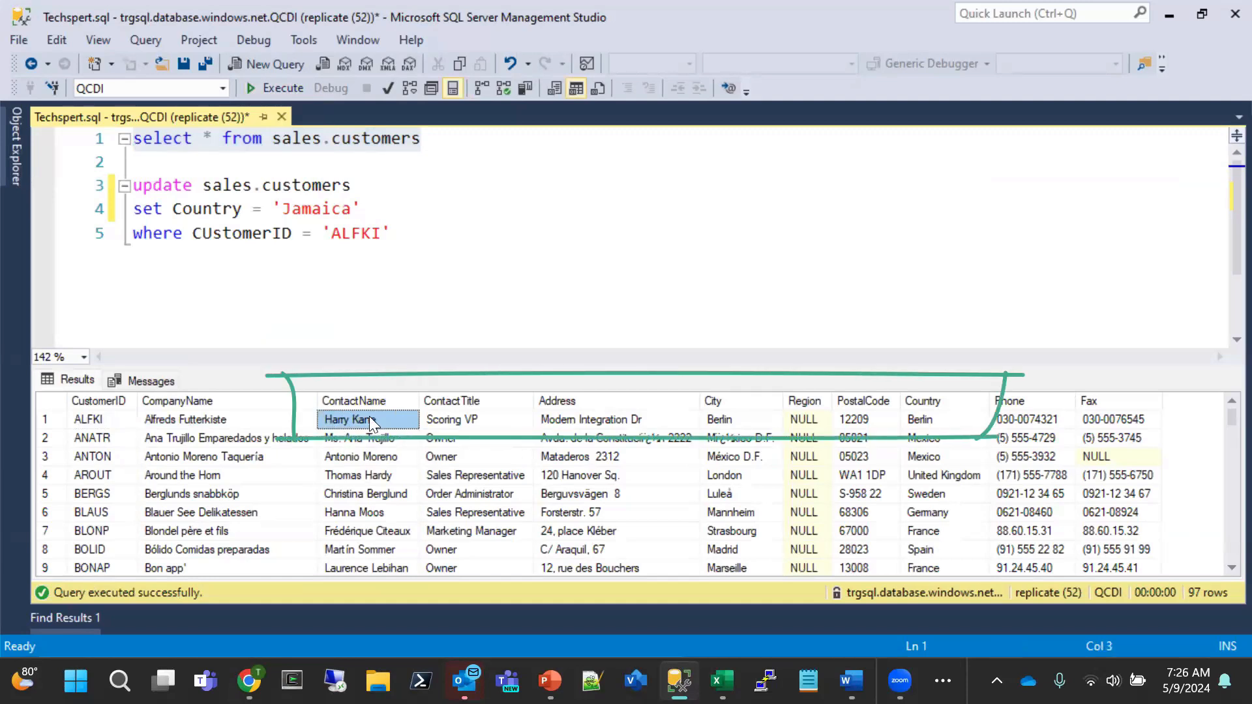
click(454, 425)
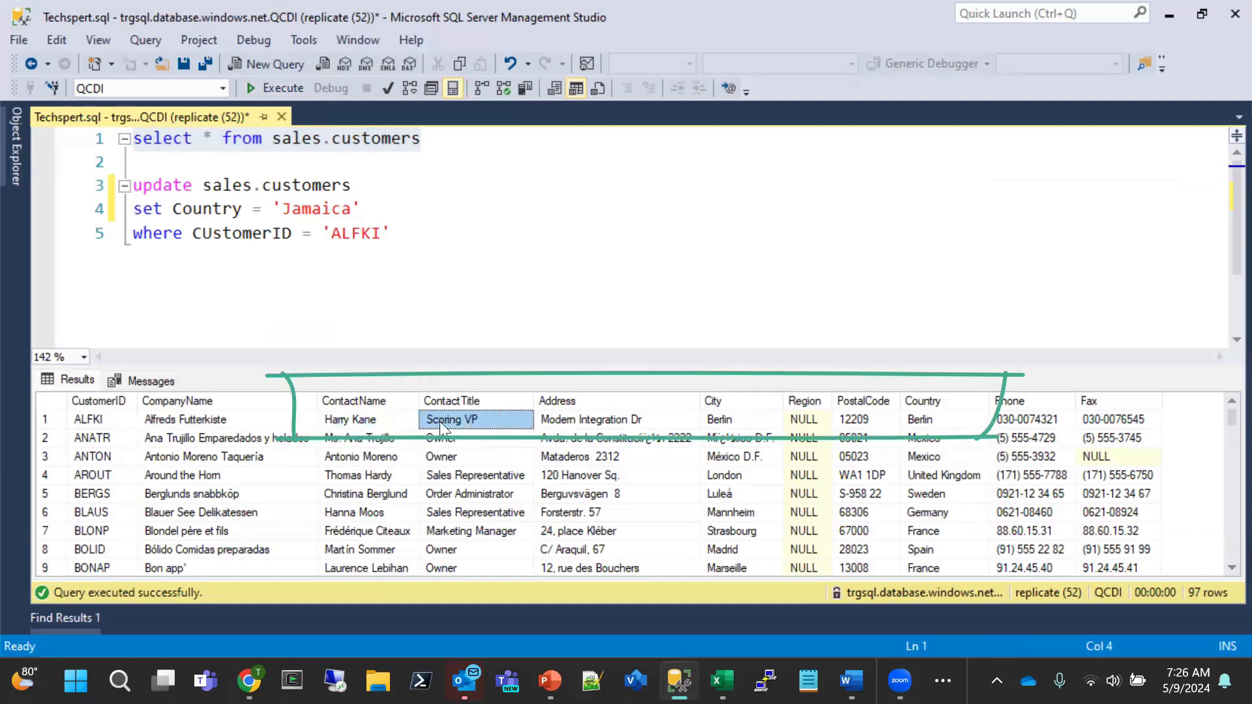
click(722, 426)
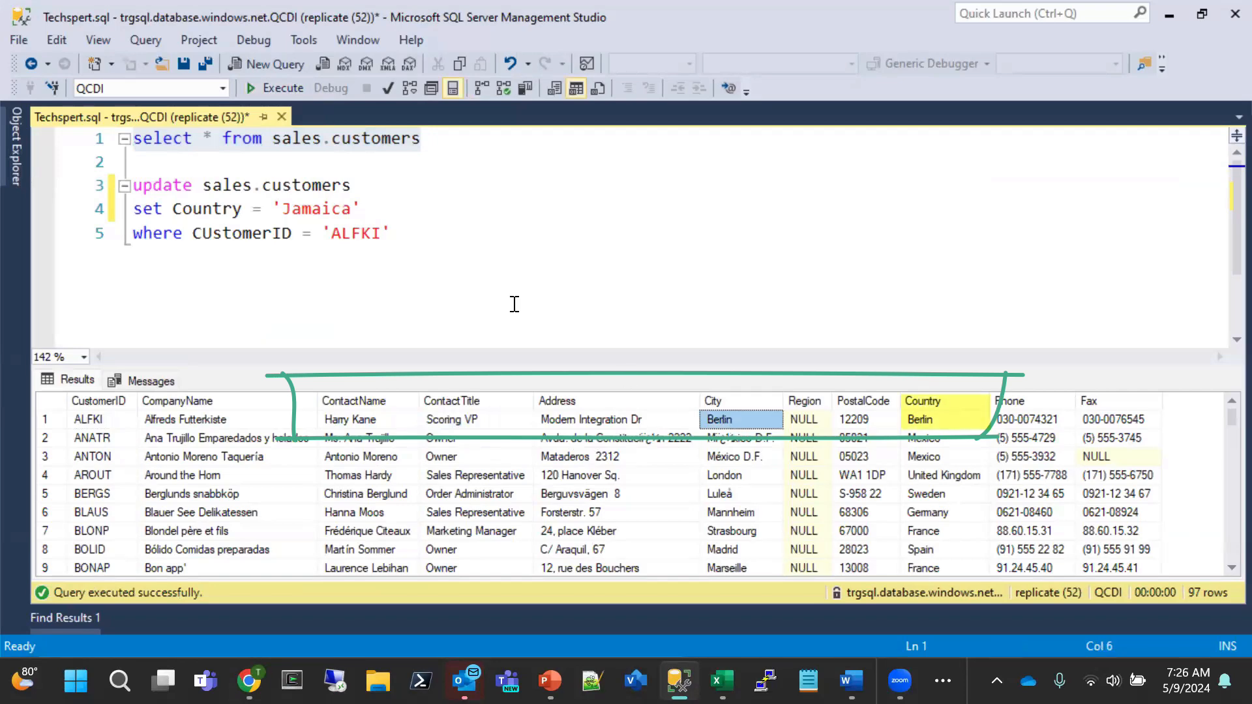
Step: Run the update that sets Country to 'Jamaica' for the Alfreds Futterkiste customer, and query sales.customers again
drag(410, 238, 134, 186)
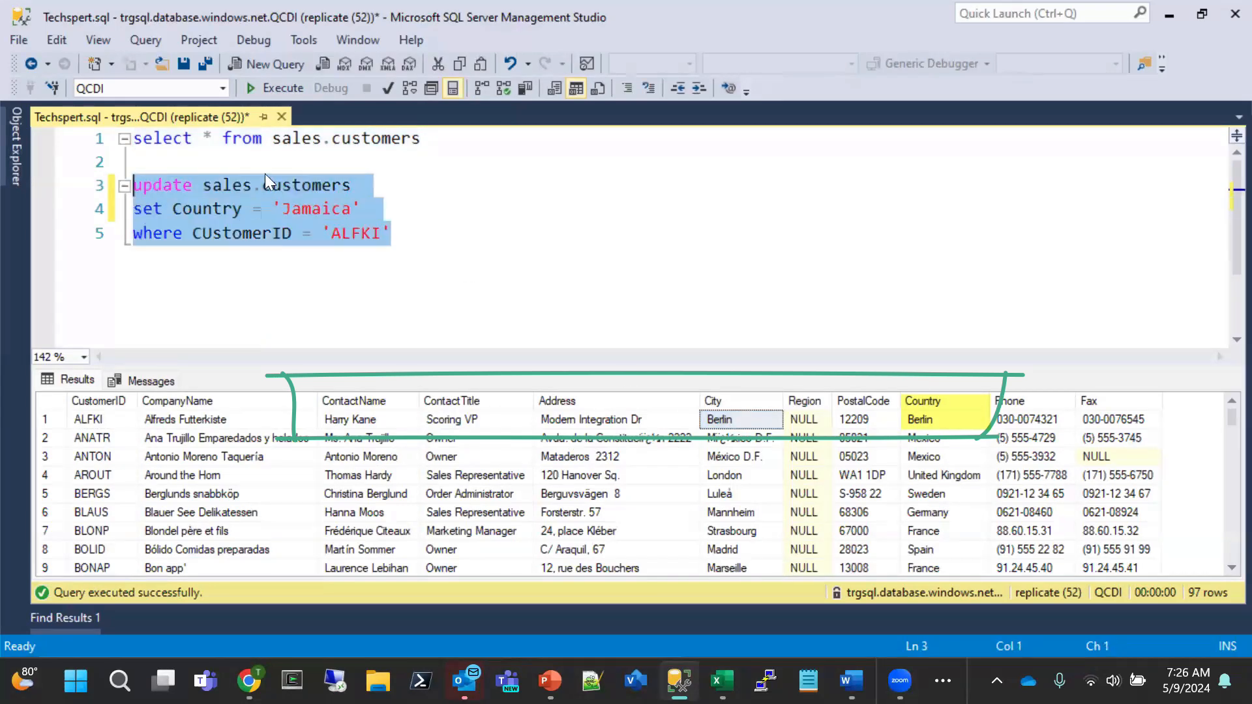
click(267, 88)
drag(431, 139, 133, 138)
click(261, 87)
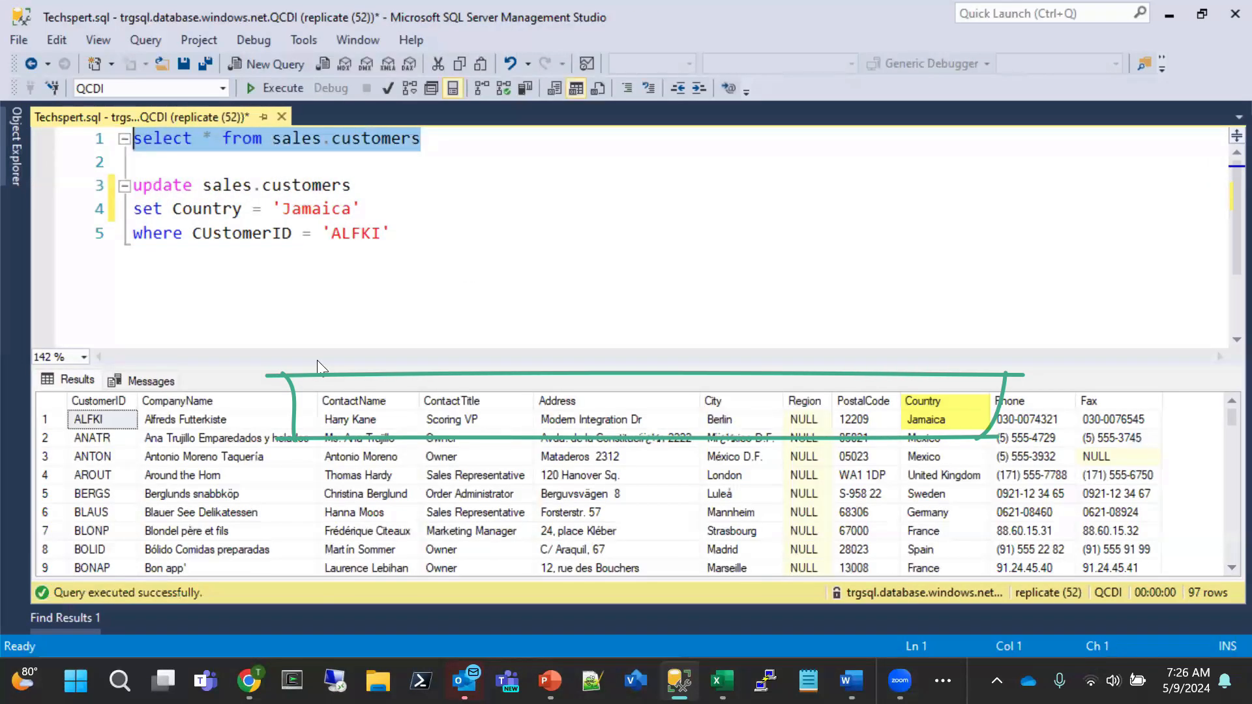
Step: Check the ALFKI row's Country in the query results, and examine the timestamp columns of the customers__live_history view in Qlik's storage task
click(391, 234)
click(941, 420)
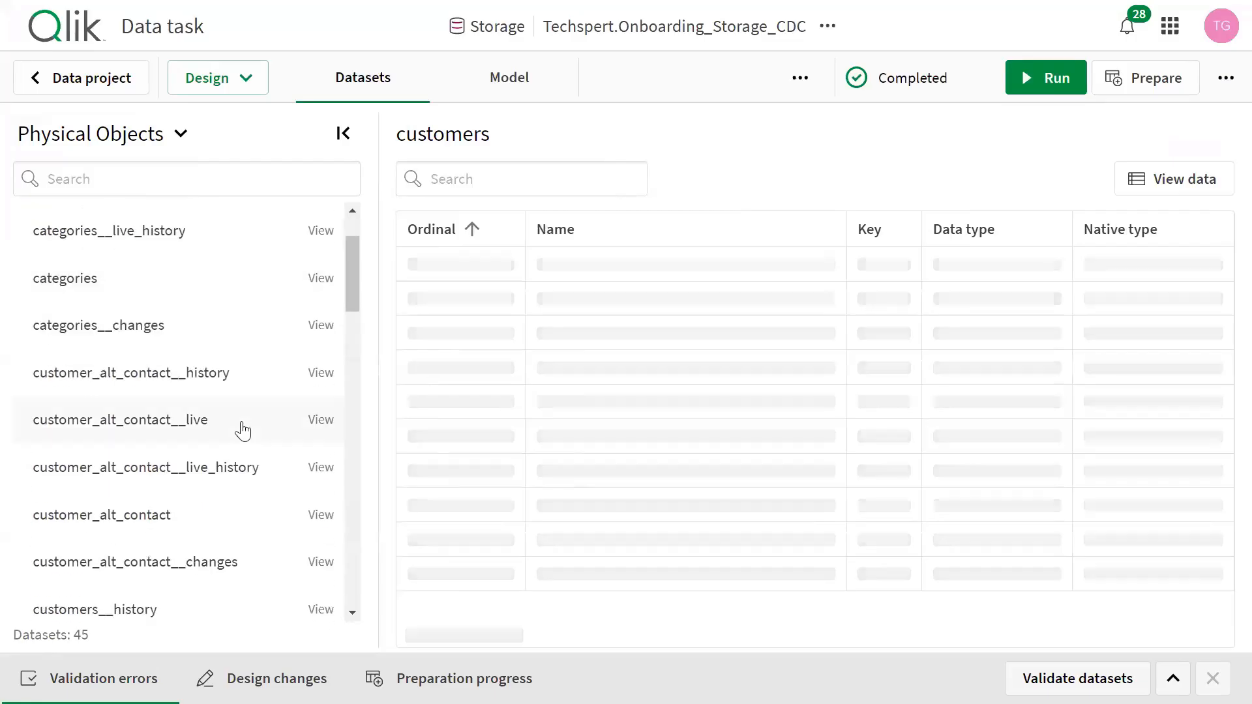
scroll(241, 427, up, 2)
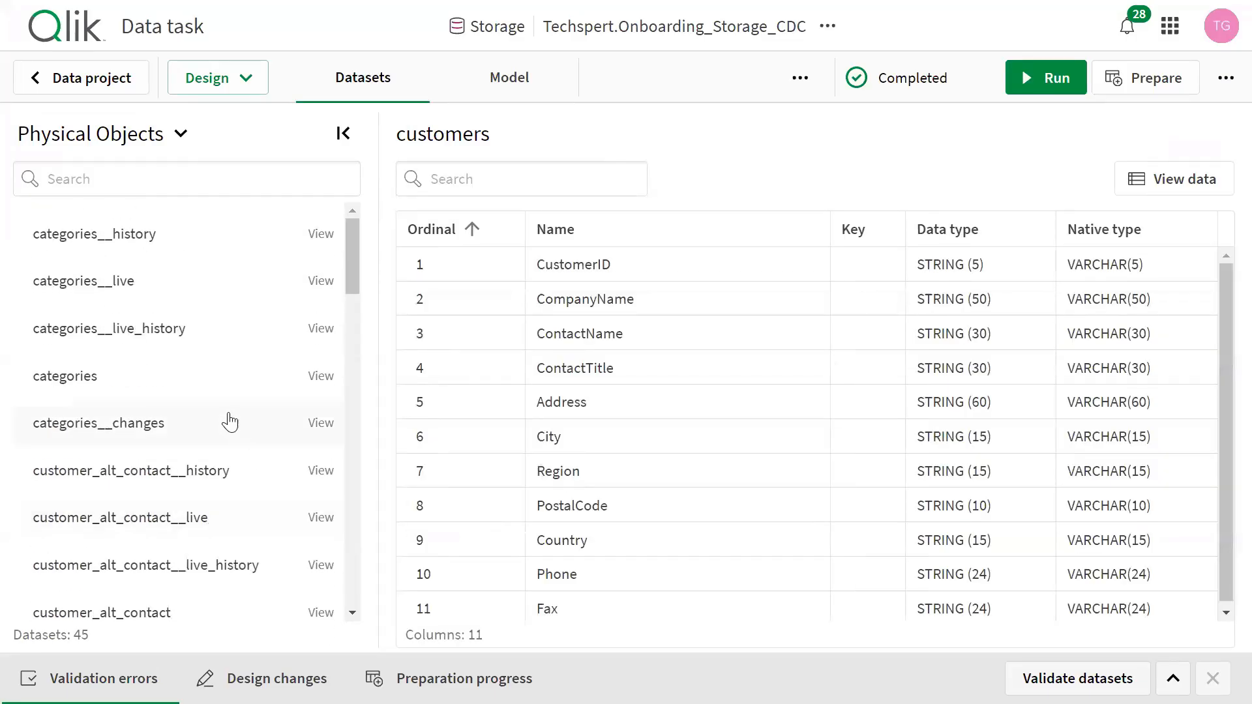
scroll(75, 400, down, 5)
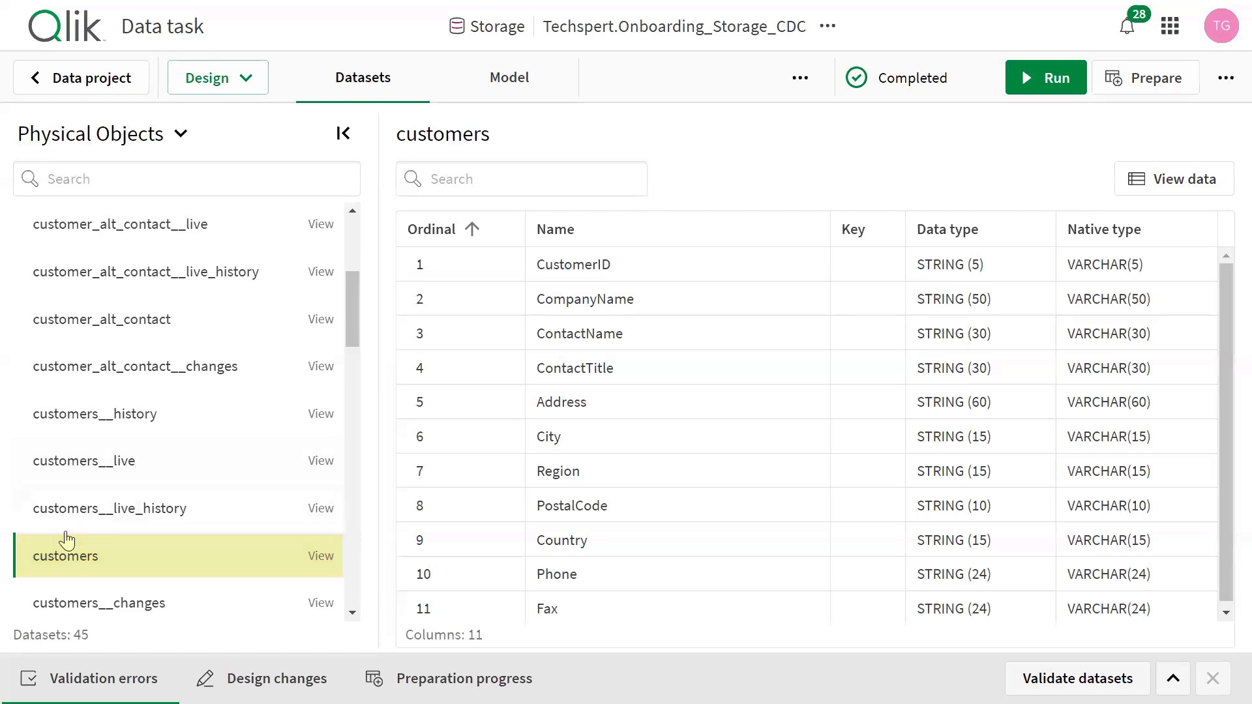
click(149, 519)
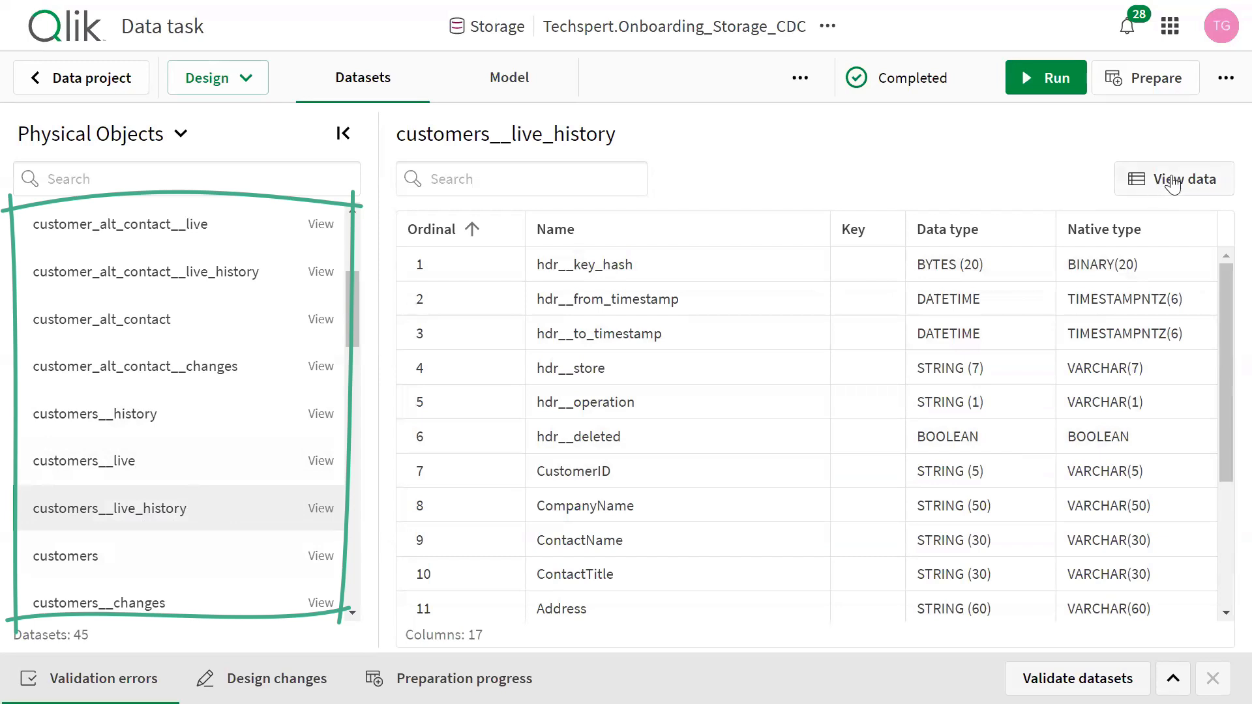
drag(536, 300, 675, 307)
drag(538, 334, 685, 341)
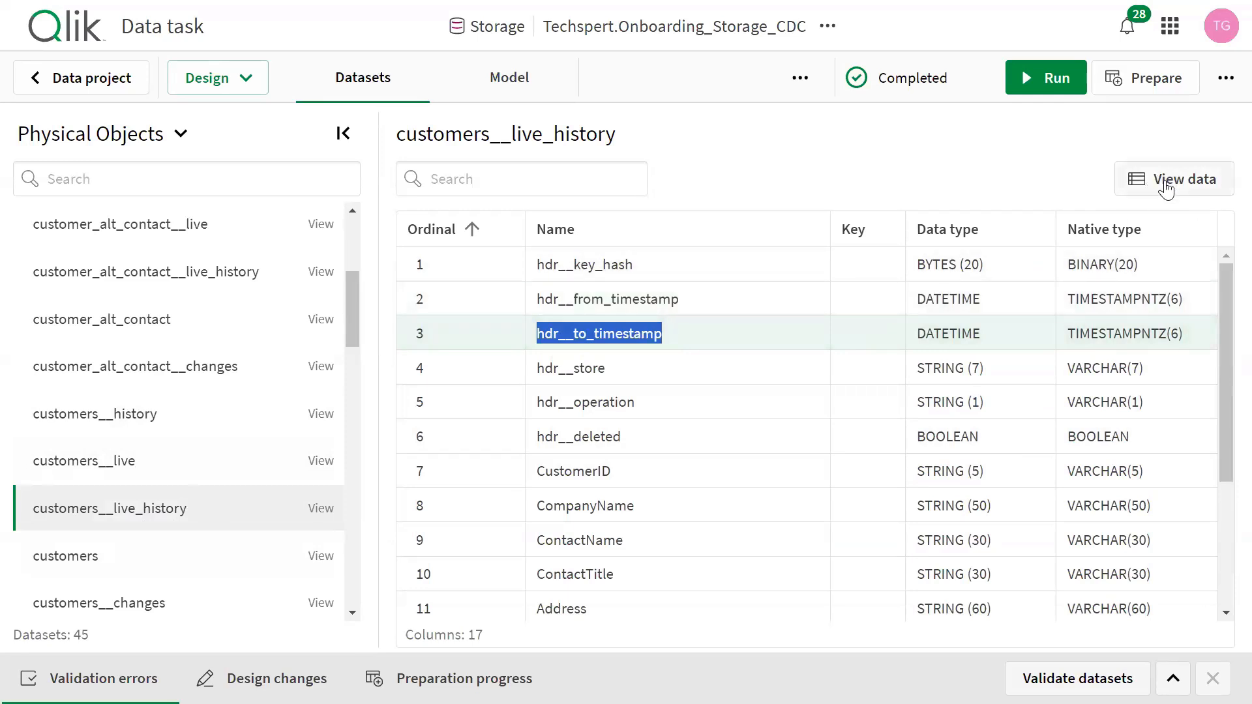
Step: View the customers__live_history data sorted by CustomerID, compare the Country values of the ALFKI records, and close the preview
click(1166, 186)
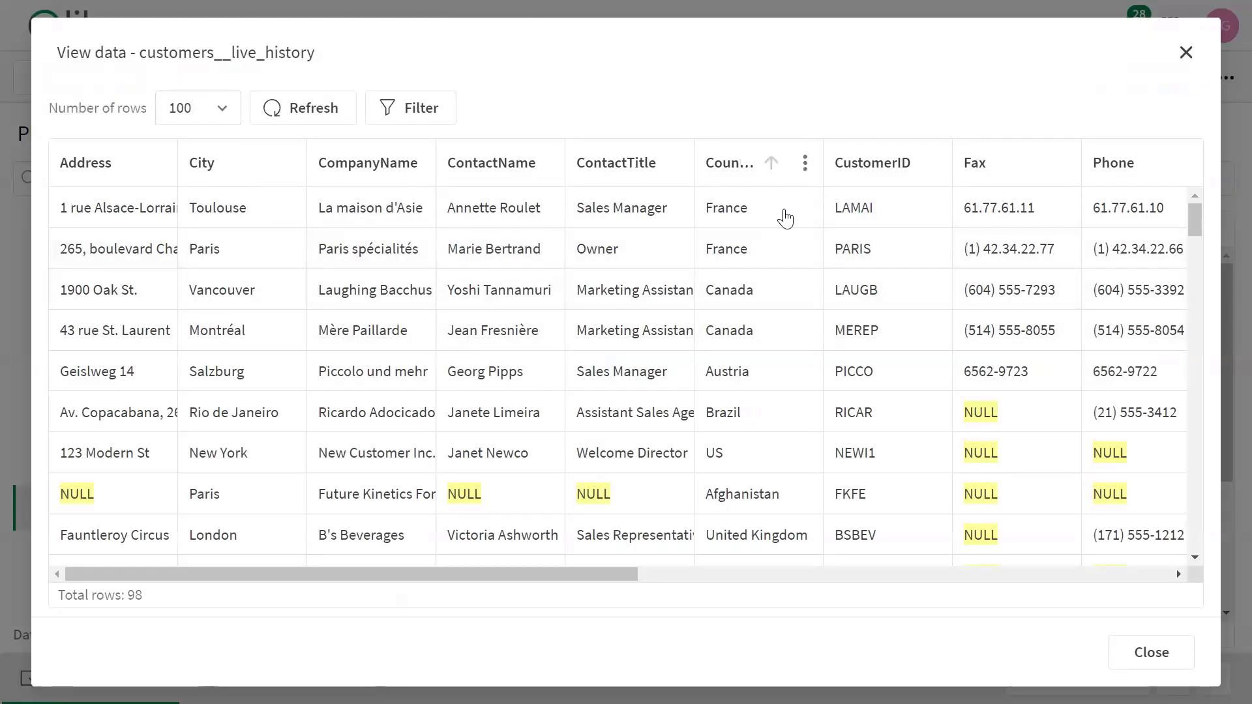
click(861, 166)
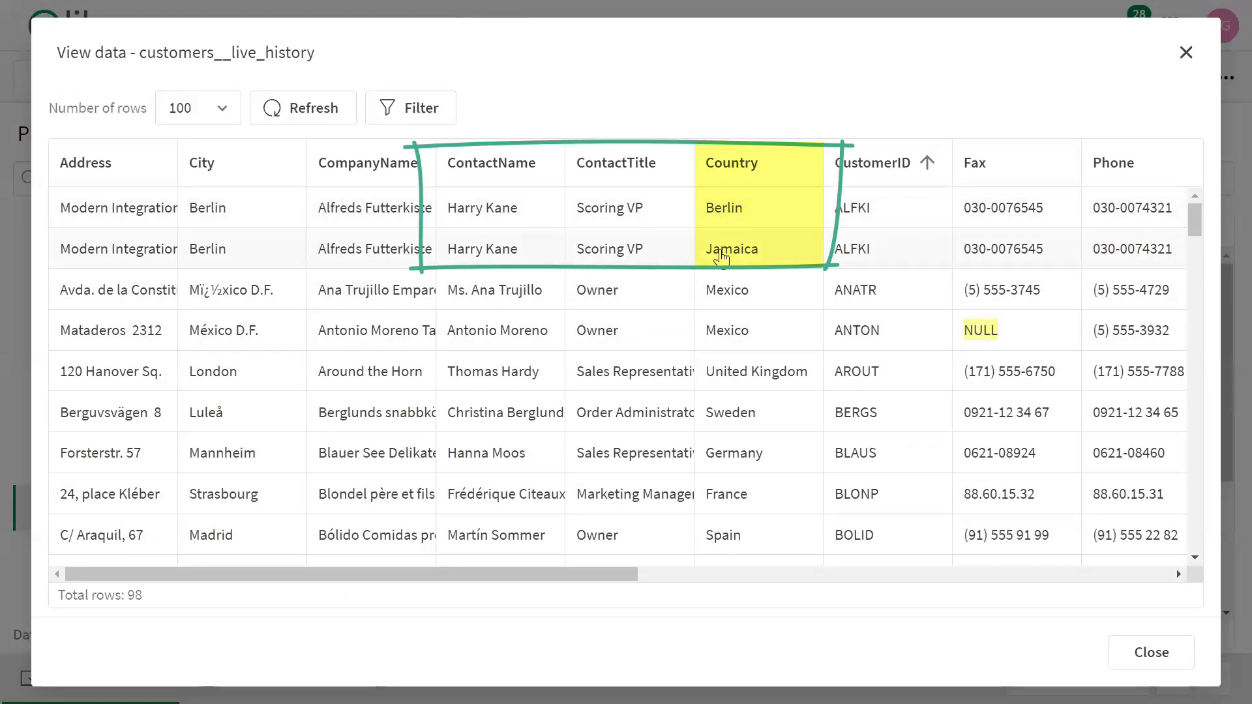
scroll(565, 580, right, 3)
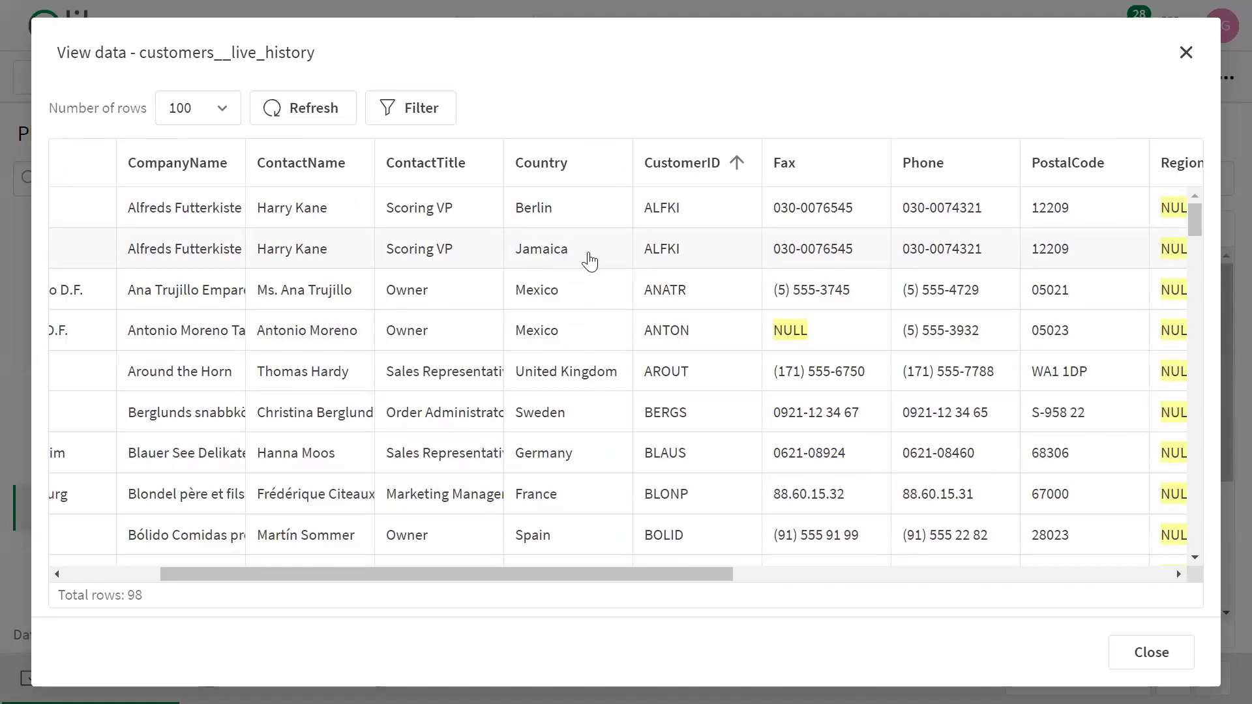
click(1150, 655)
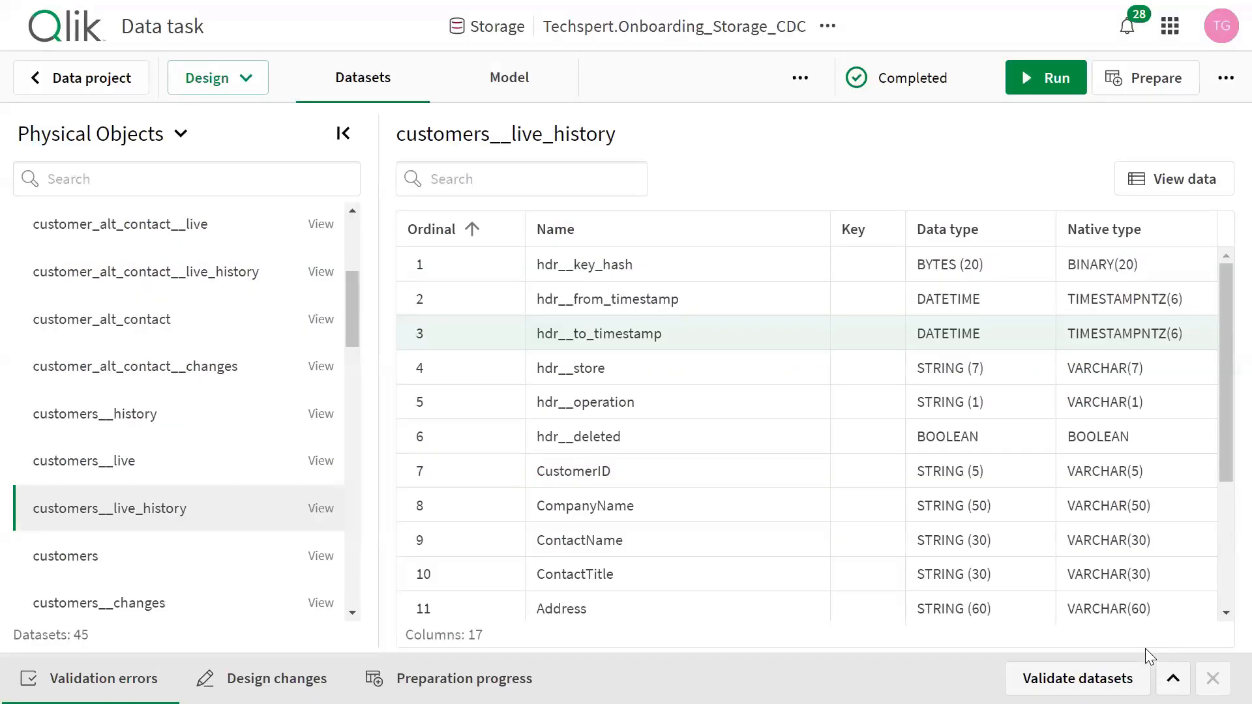
Step: Go to the data connections list and filter it by the Shopify type
click(71, 82)
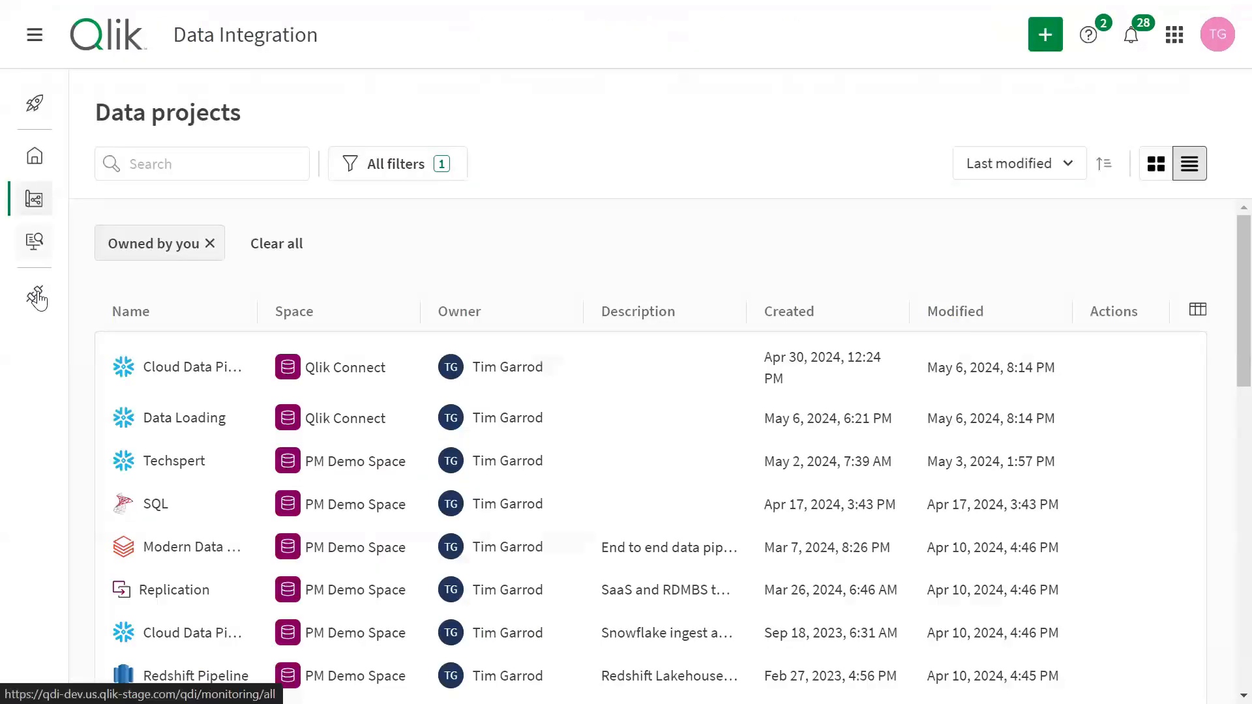
click(36, 297)
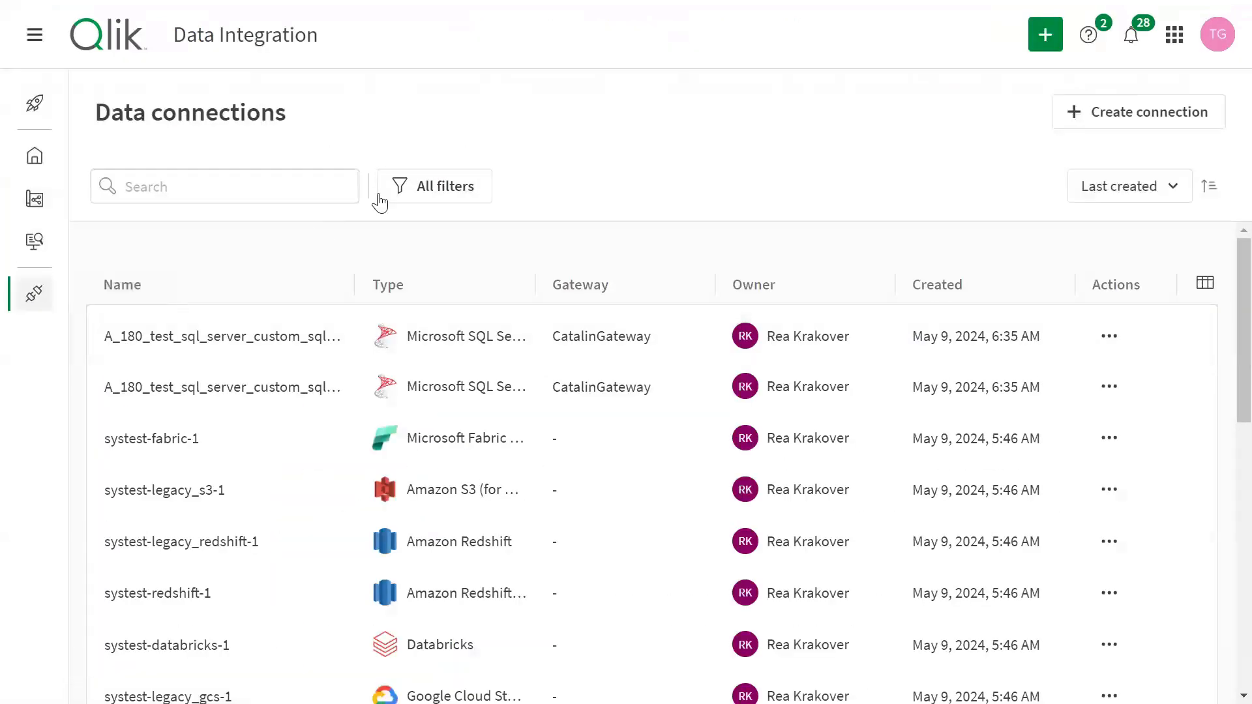
click(404, 190)
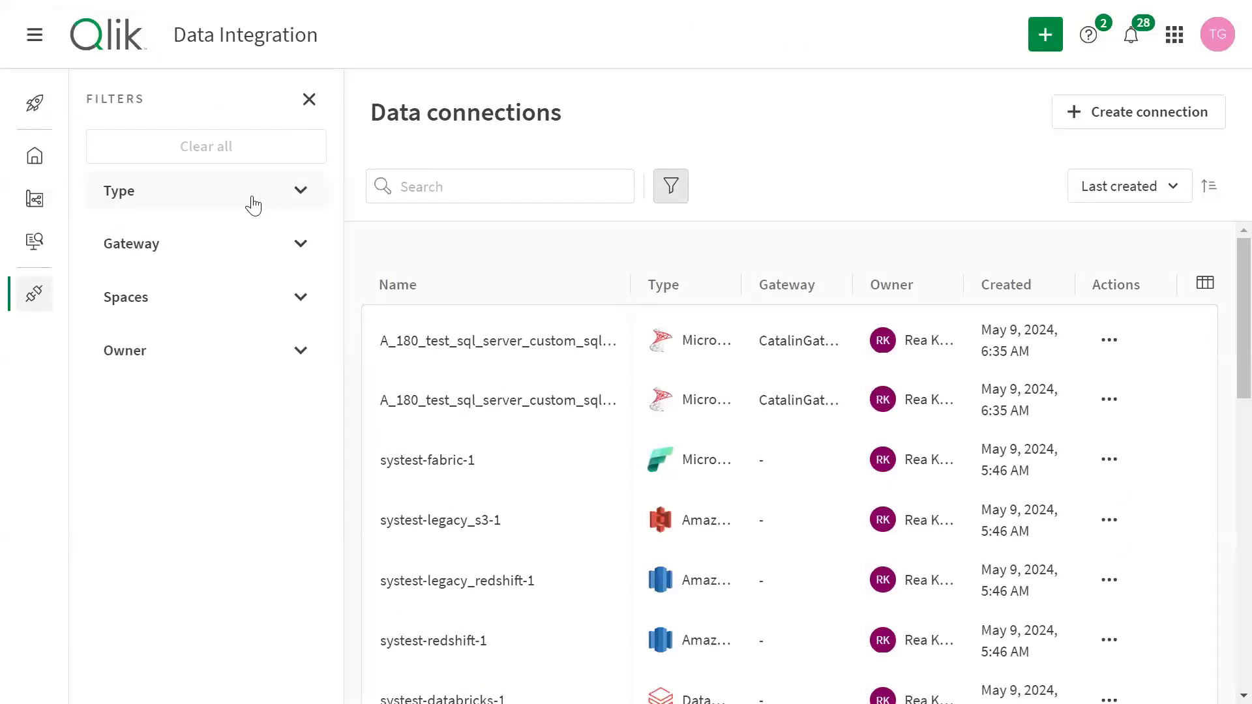
click(253, 206)
click(184, 243)
scroll(183, 243, down, 10)
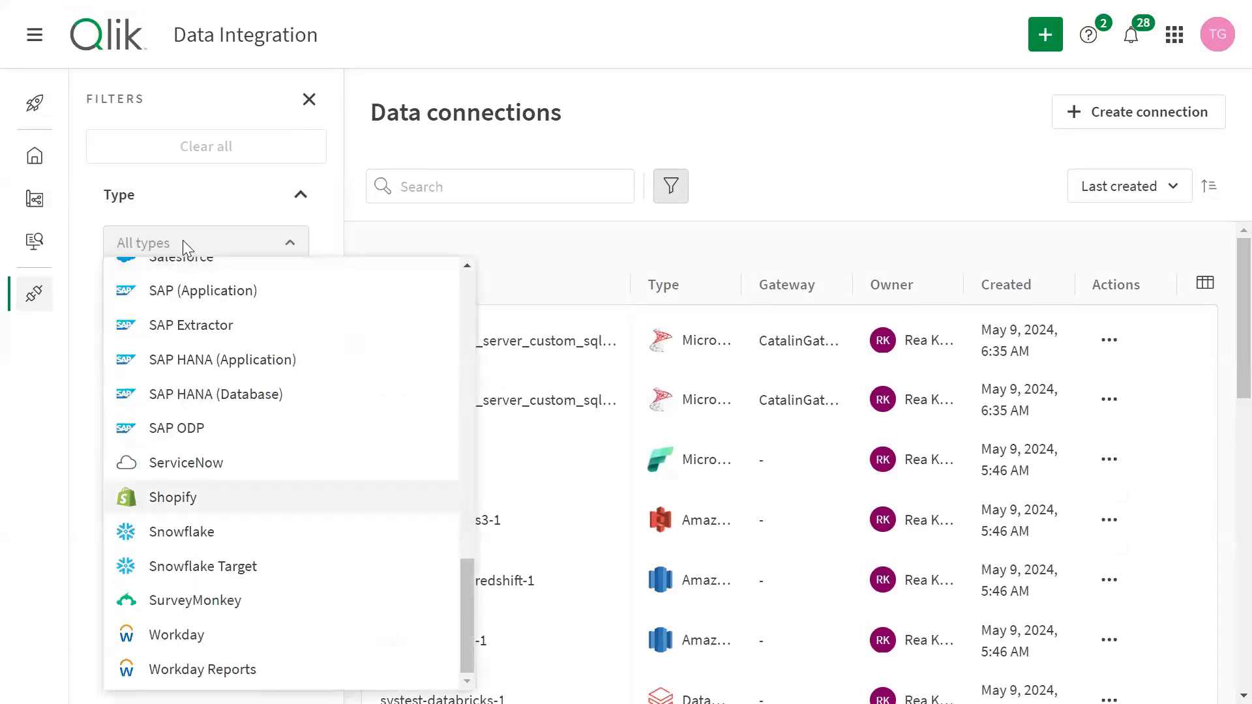
click(175, 502)
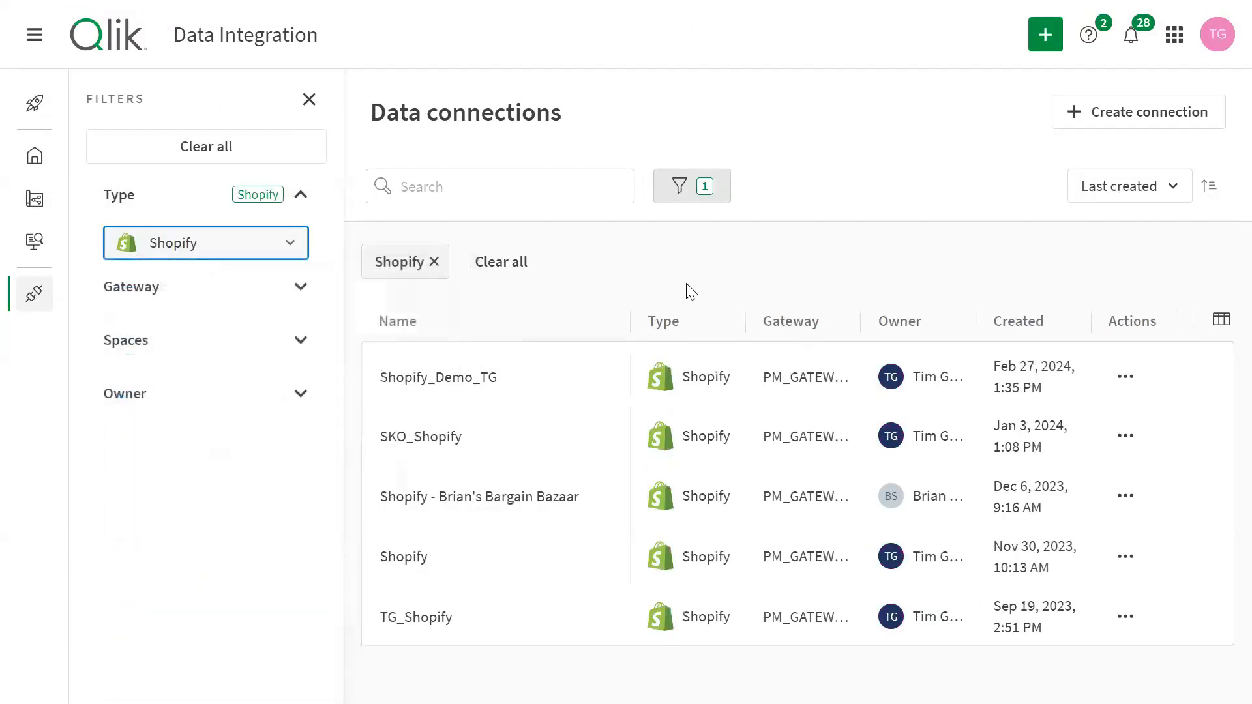
Step: Open the metadata of the Shopify_Demo_TG connection and examine its datasets and their nested child datasets
click(1126, 379)
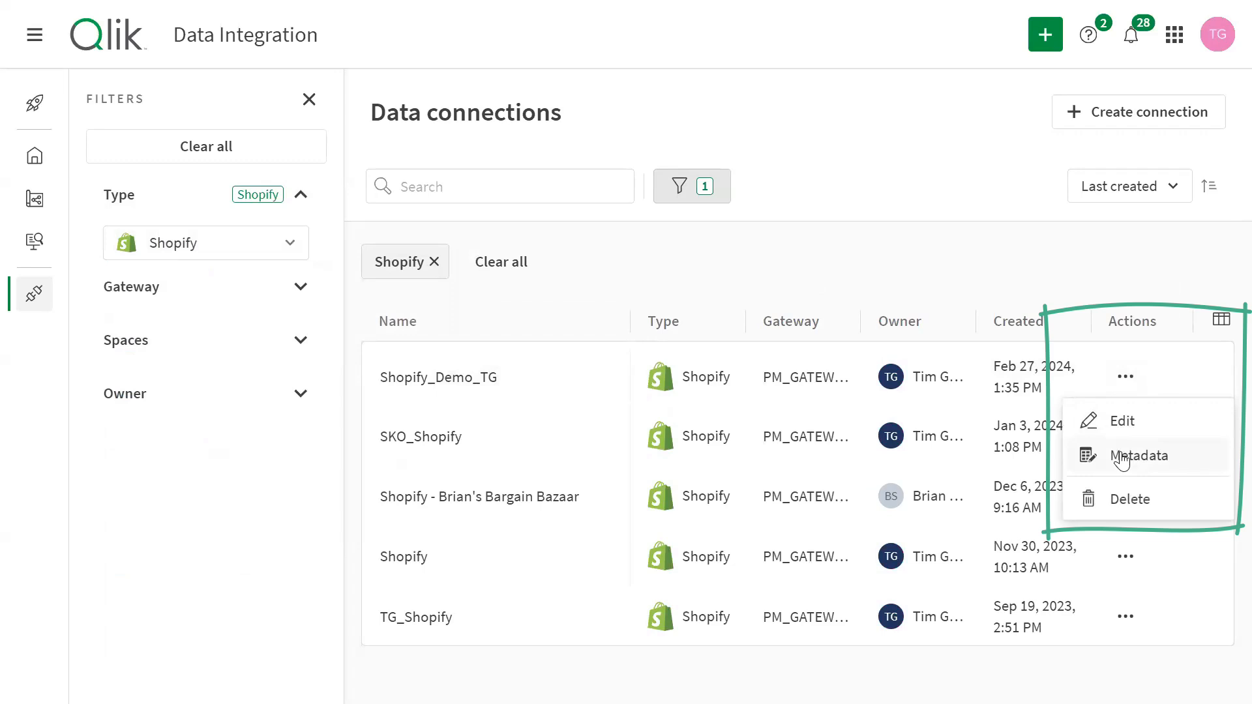
click(1122, 457)
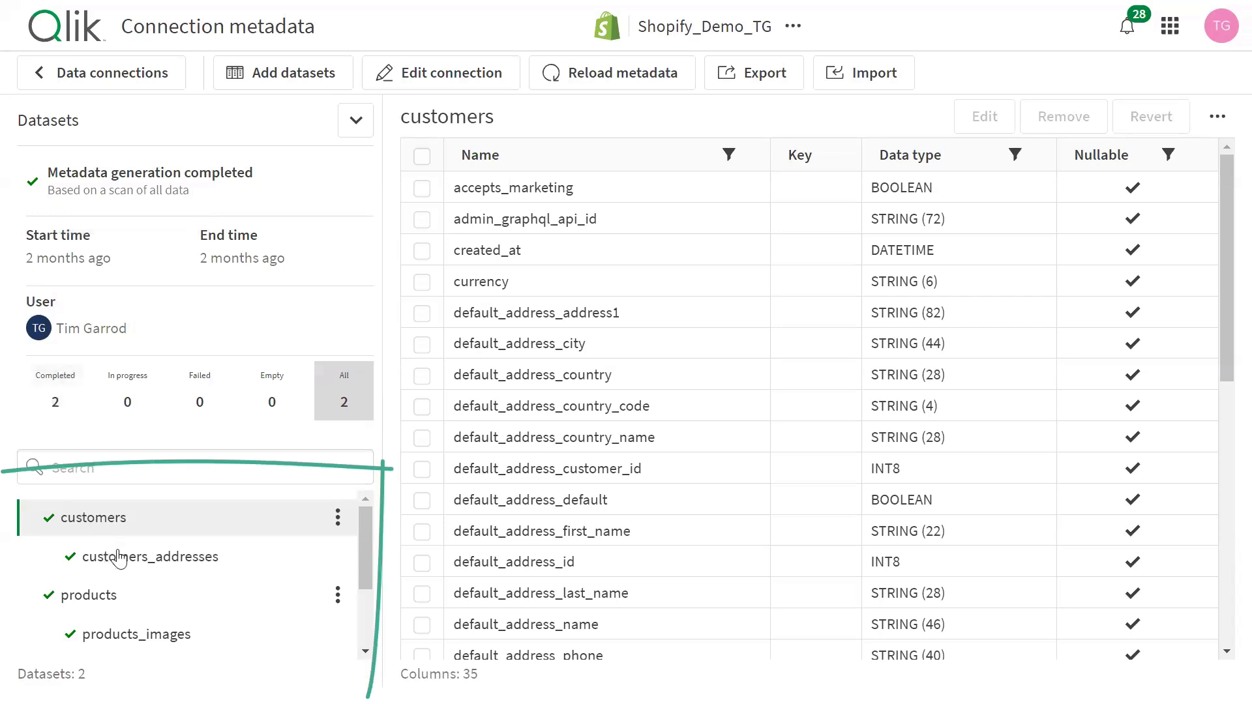
scroll(131, 576, down, 2)
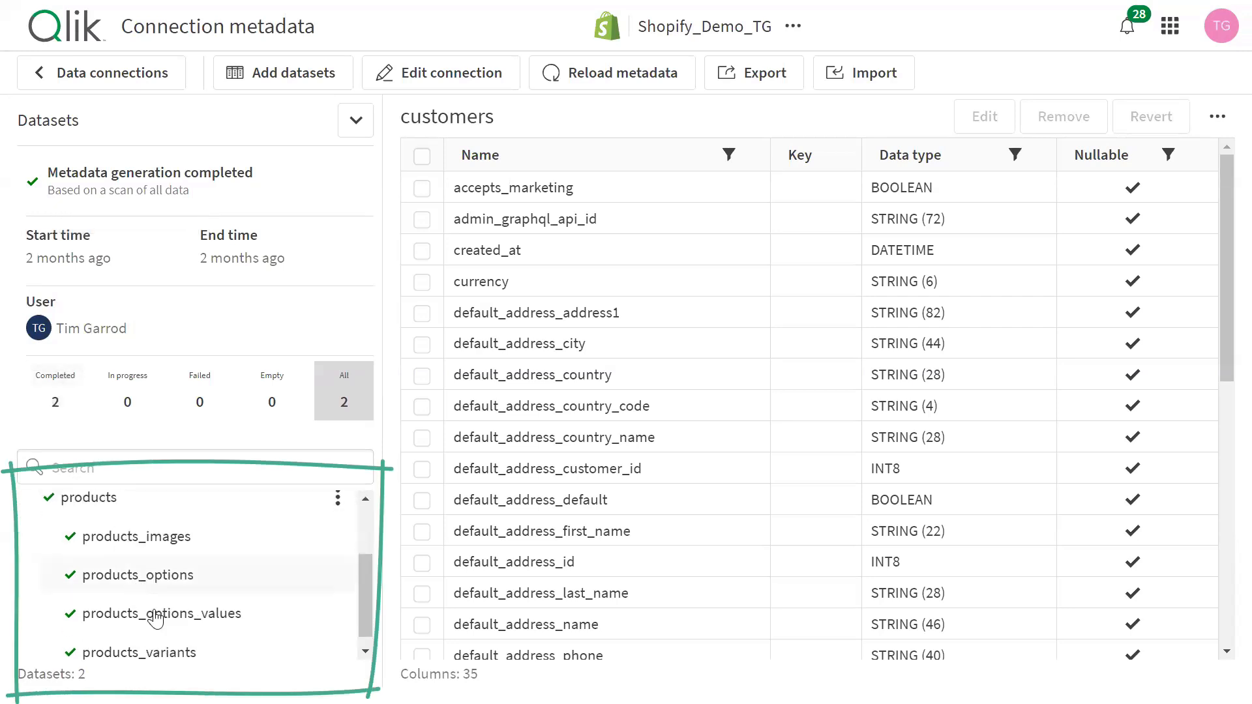
mouse_move(156, 619)
scroll(155, 618, up, 2)
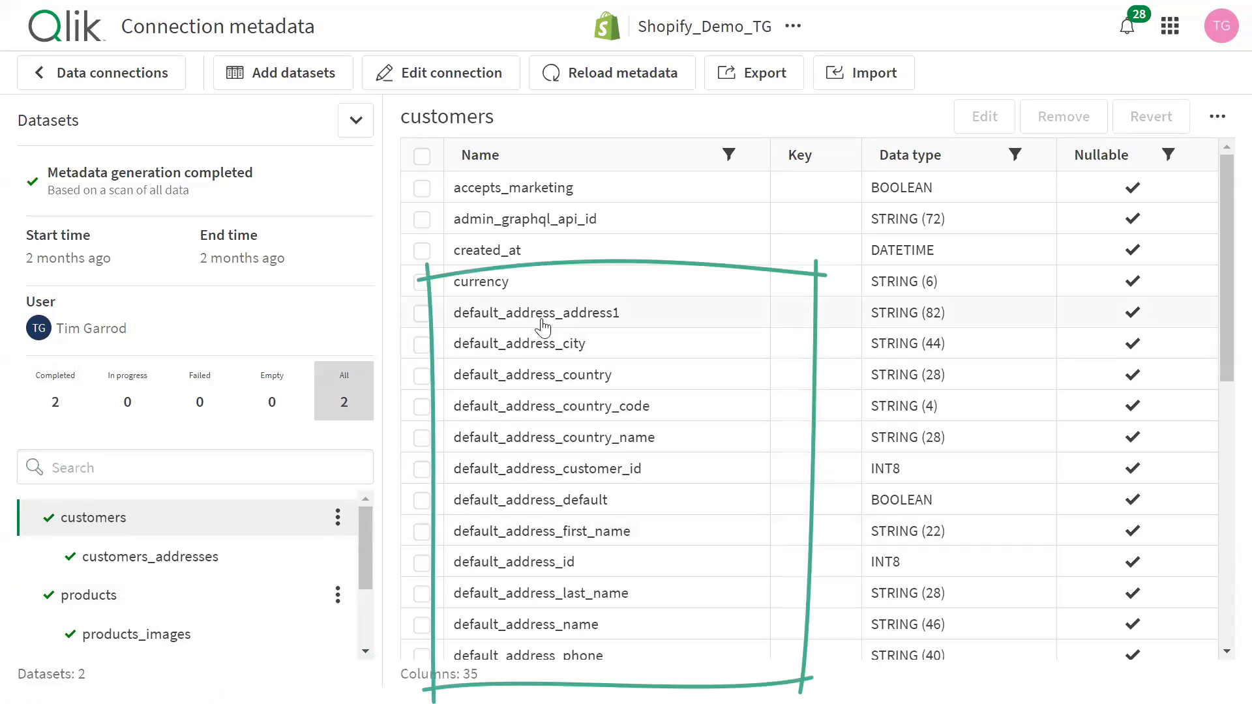
Step: Compare the columns, keys and data types of the customers_addresses child dataset with those of the parent customers dataset
click(186, 562)
scroll(587, 509, down, 1)
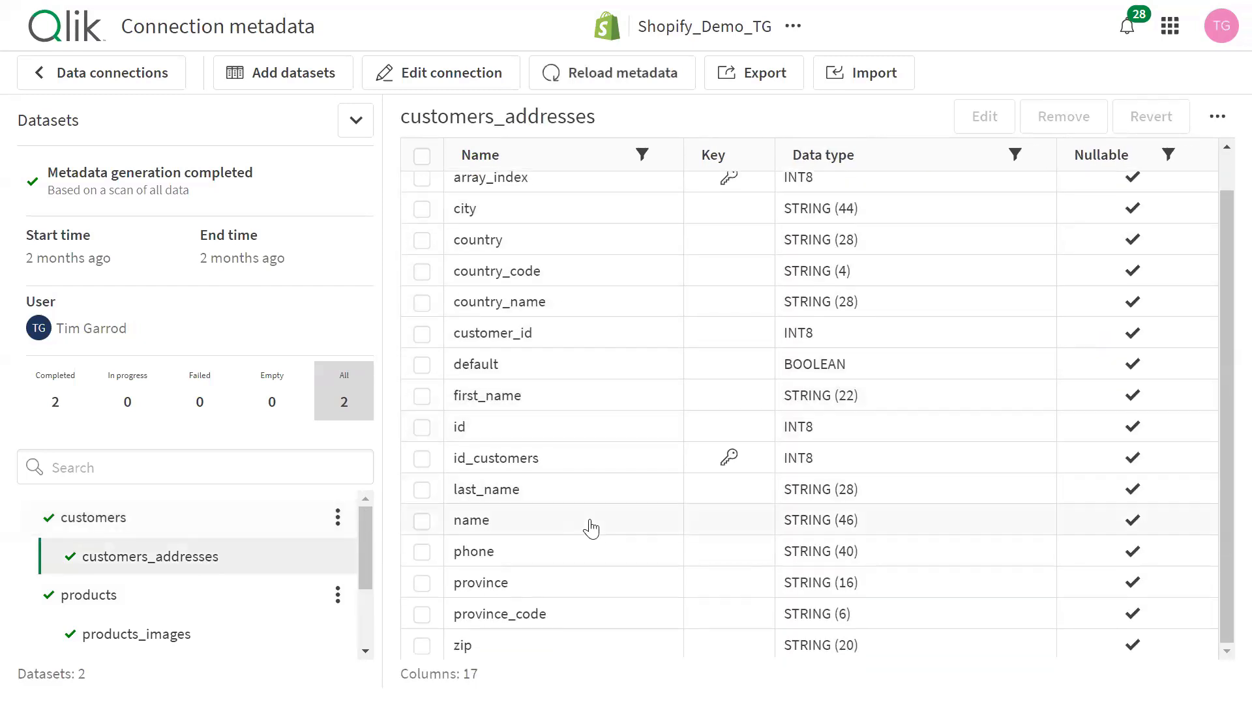
scroll(590, 542, up, 1)
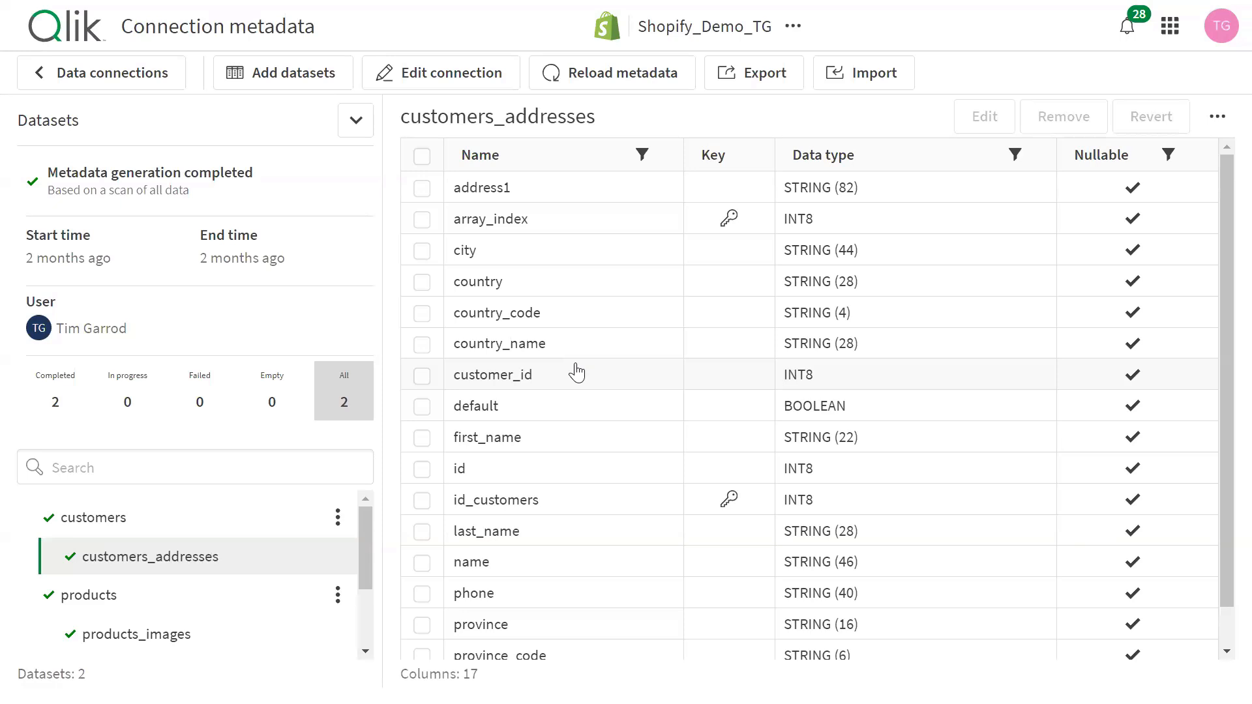
click(104, 517)
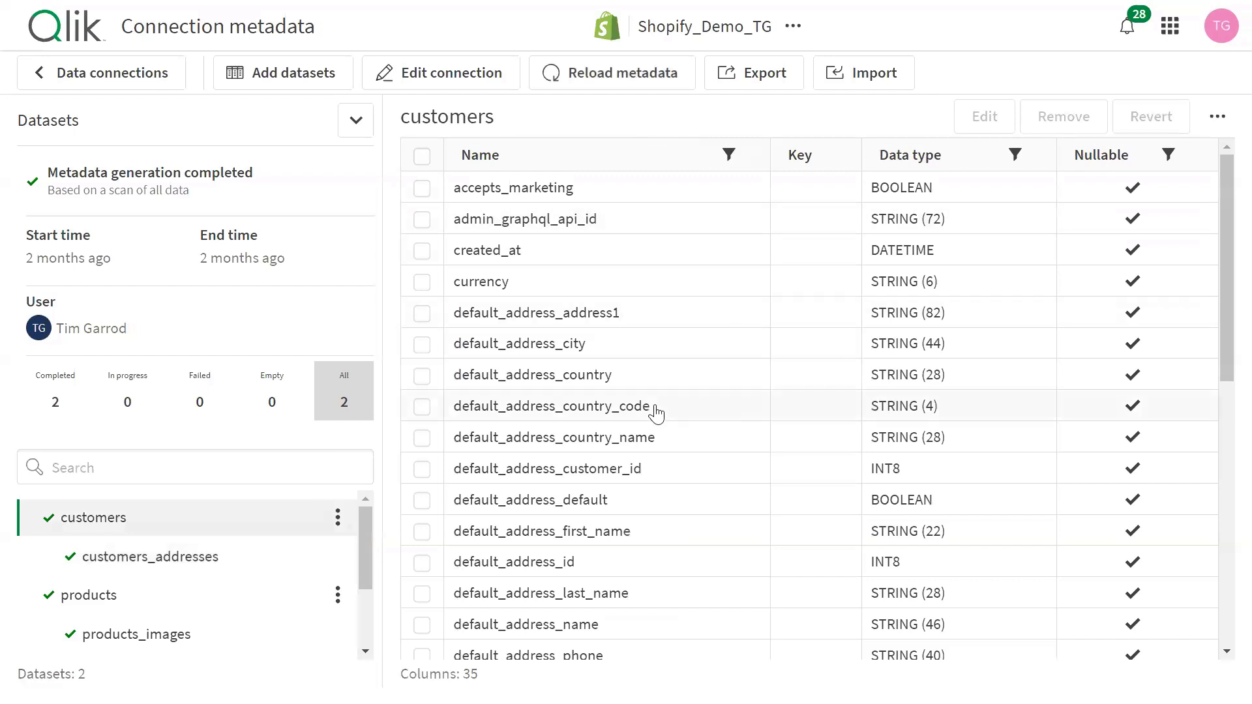
mouse_move(171, 568)
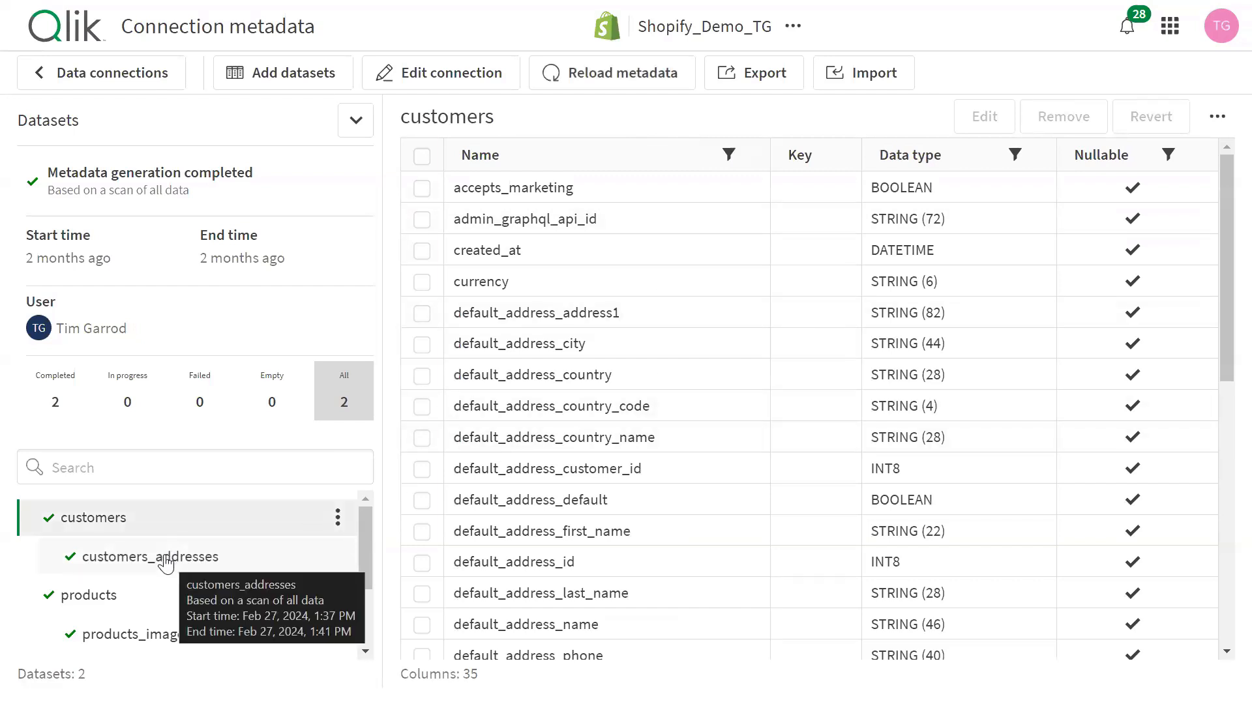
click(168, 562)
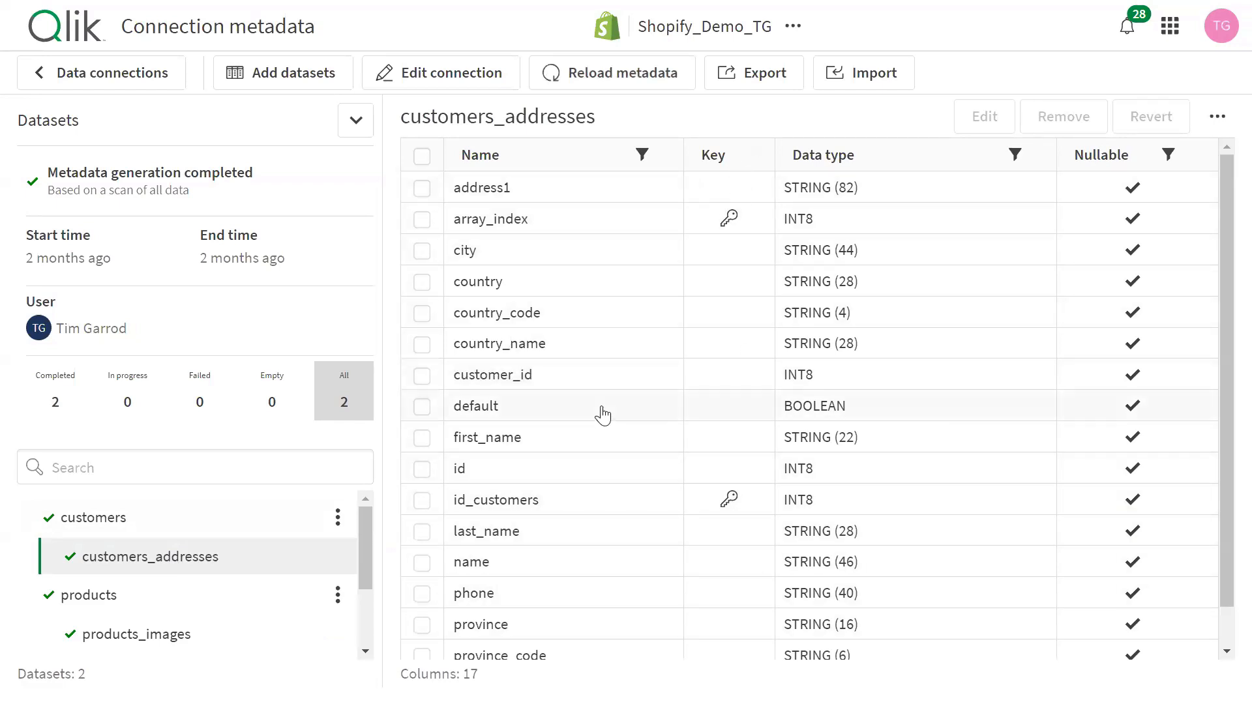
scroll(597, 456, down, 1)
scroll(565, 621, up, 1)
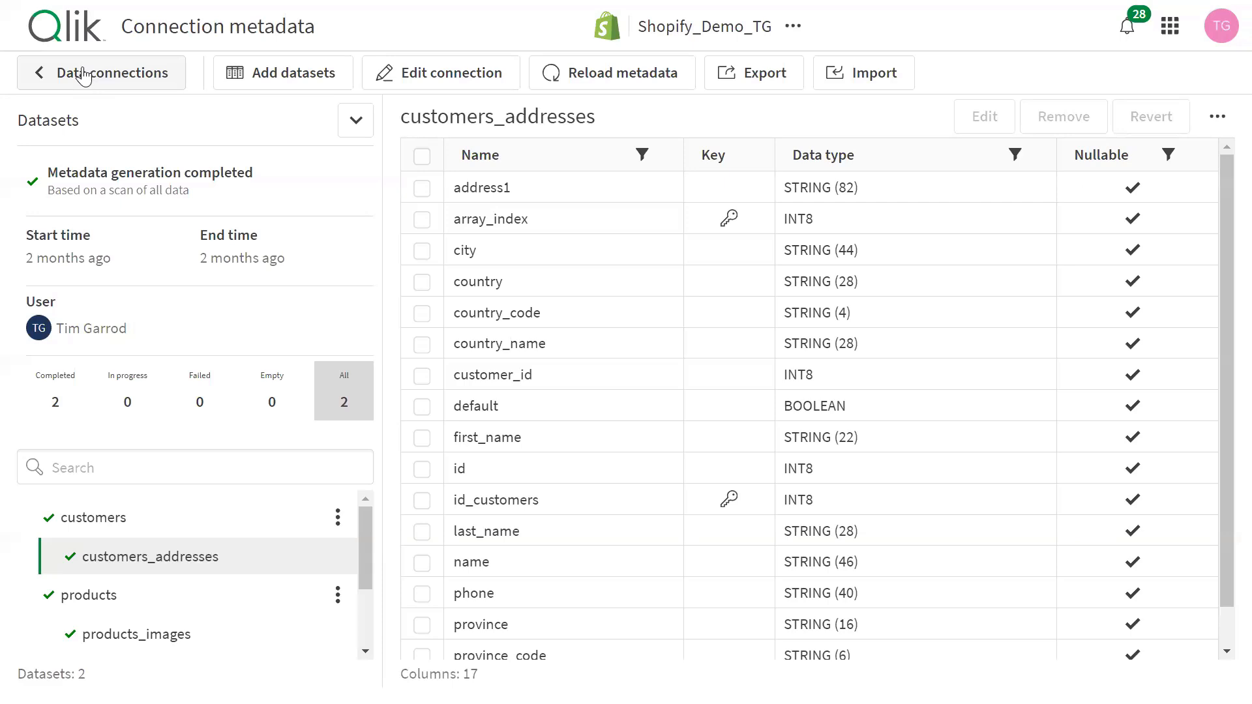
Step: Leave the connection metadata and filter the monitor views to those owned by you
click(83, 77)
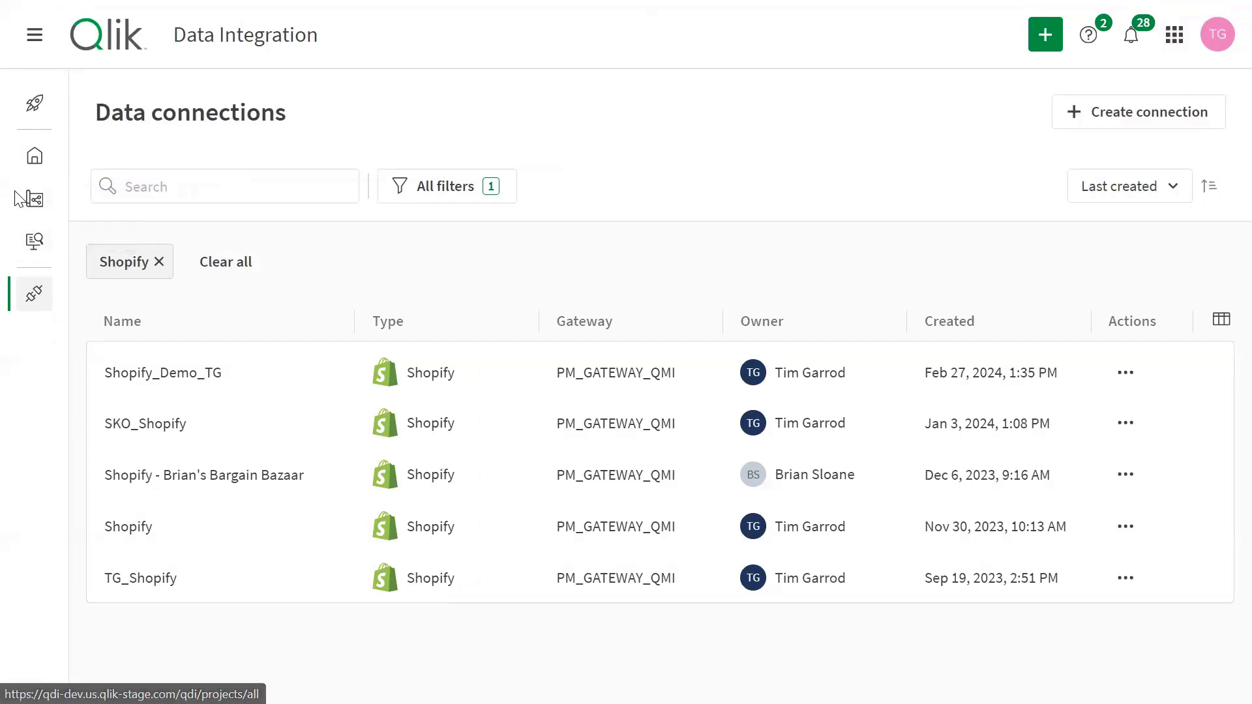
click(32, 248)
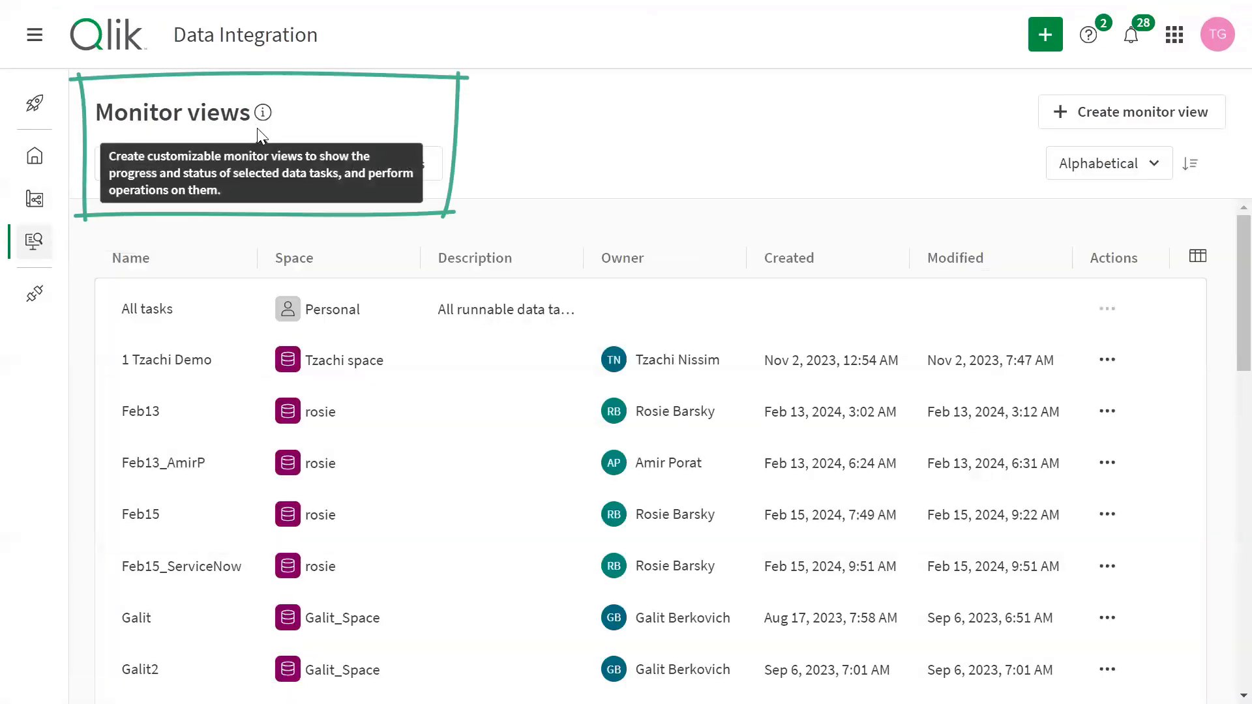
click(392, 166)
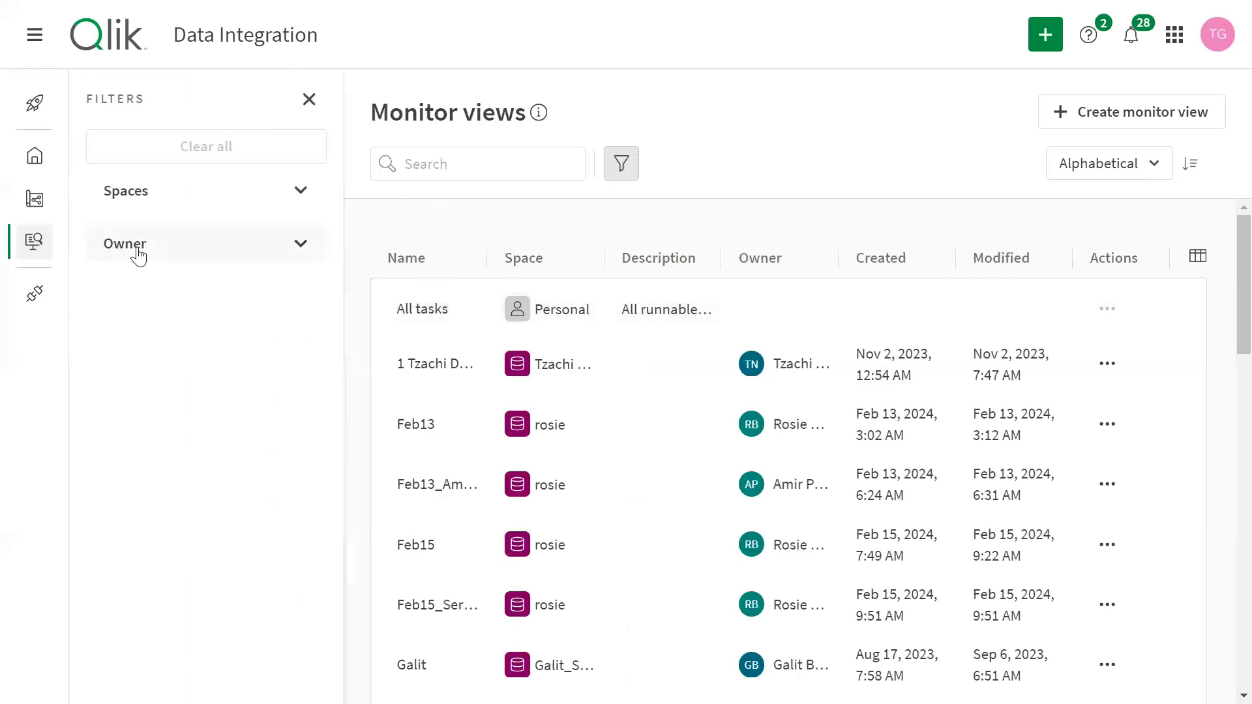
click(131, 248)
click(118, 389)
click(639, 171)
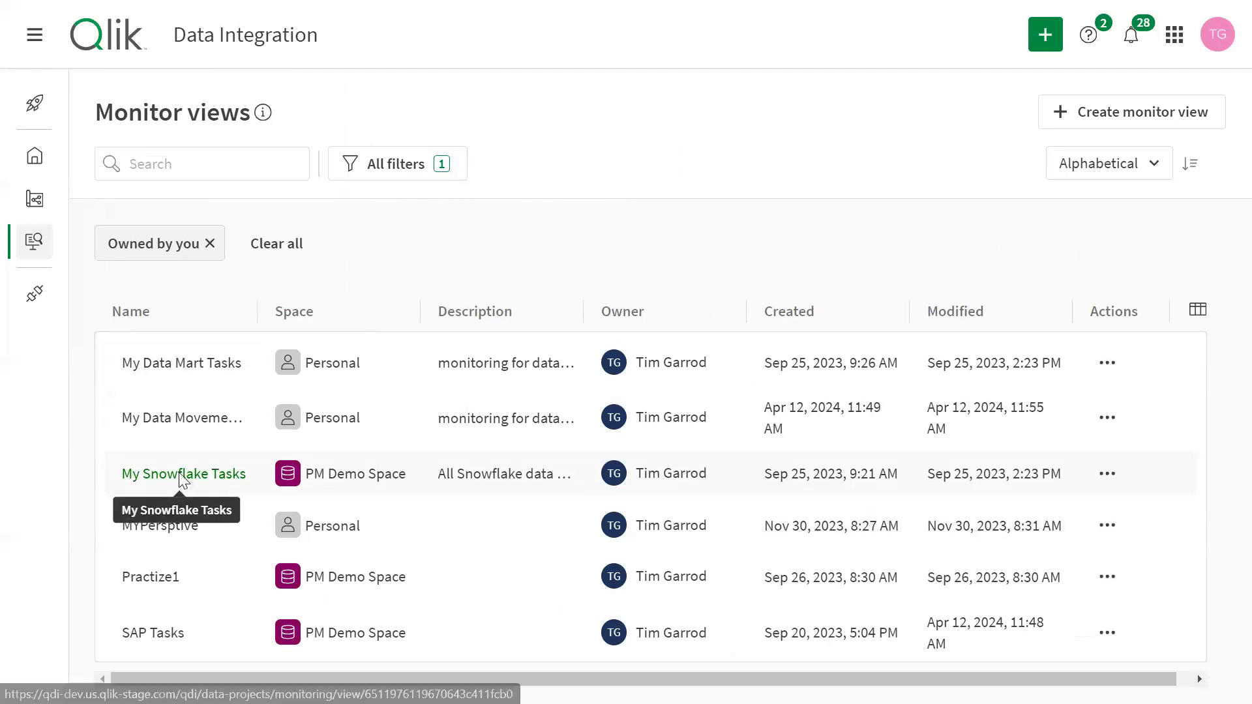
Step: Open the My Snowflake Tasks monitor view and examine its filter options, including data projects and task types, without changing them
click(181, 480)
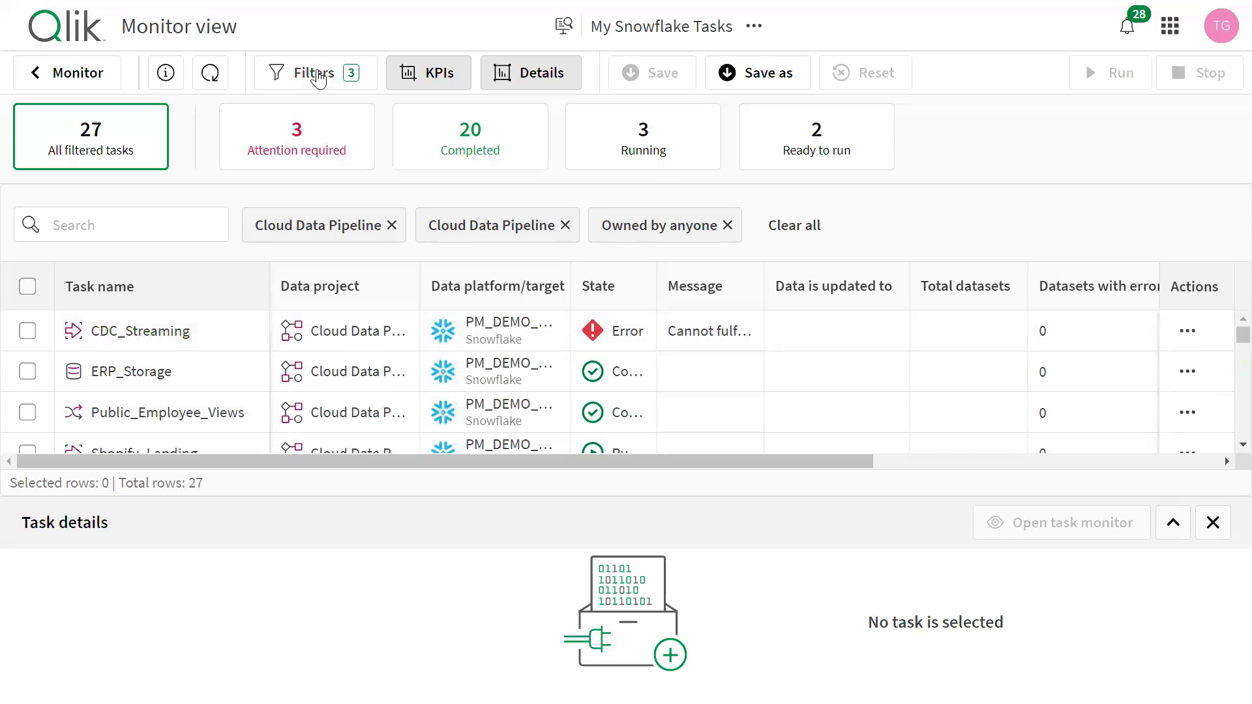
click(316, 74)
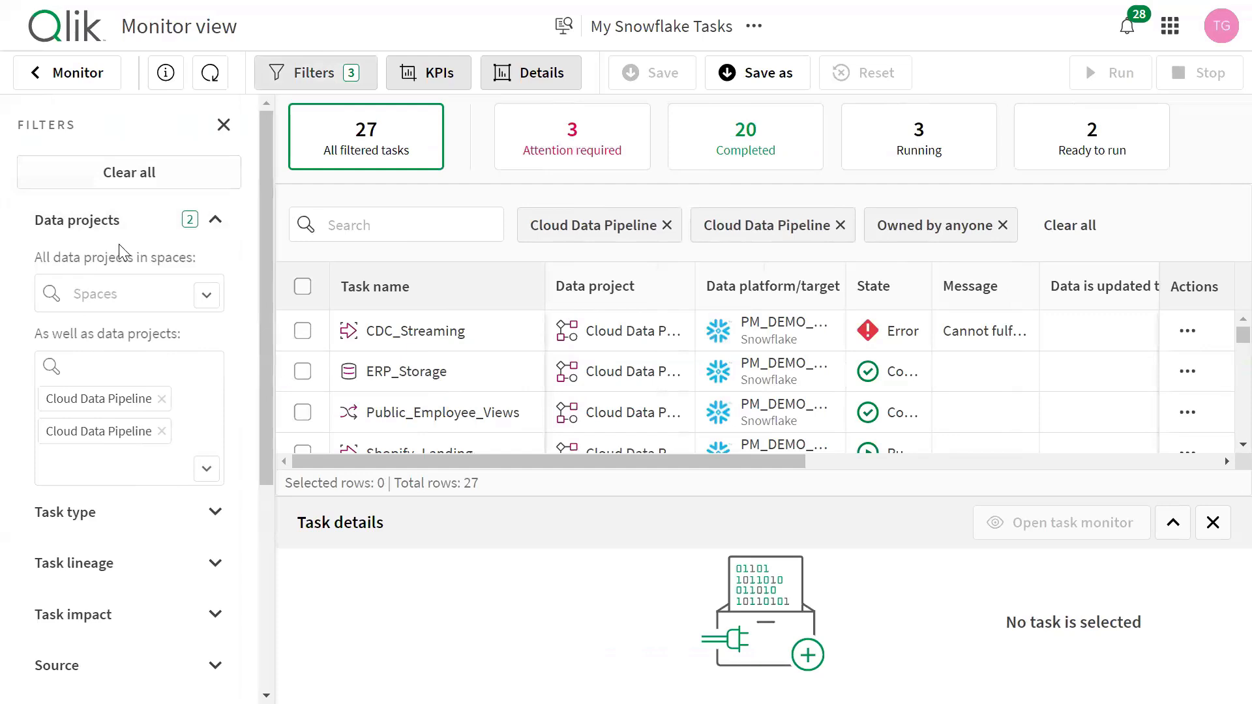
scroll(111, 364, down, 2)
click(131, 416)
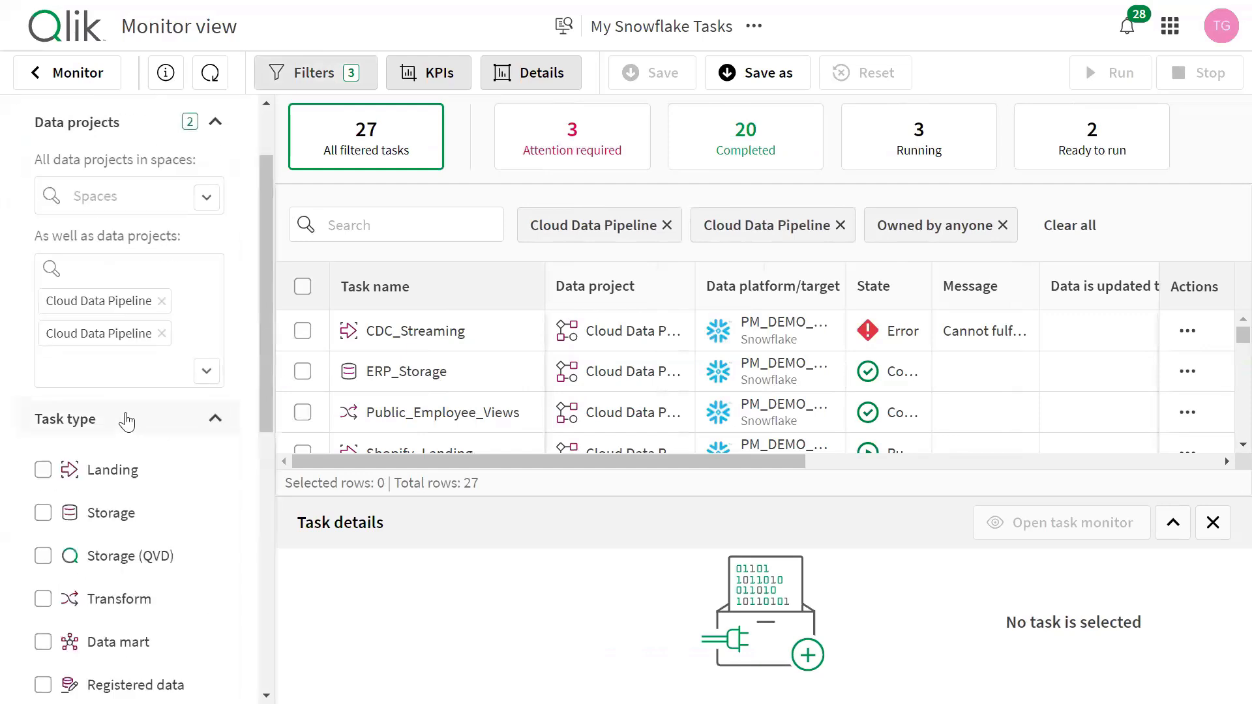
scroll(133, 425, down, 2)
scroll(154, 442, down, 6)
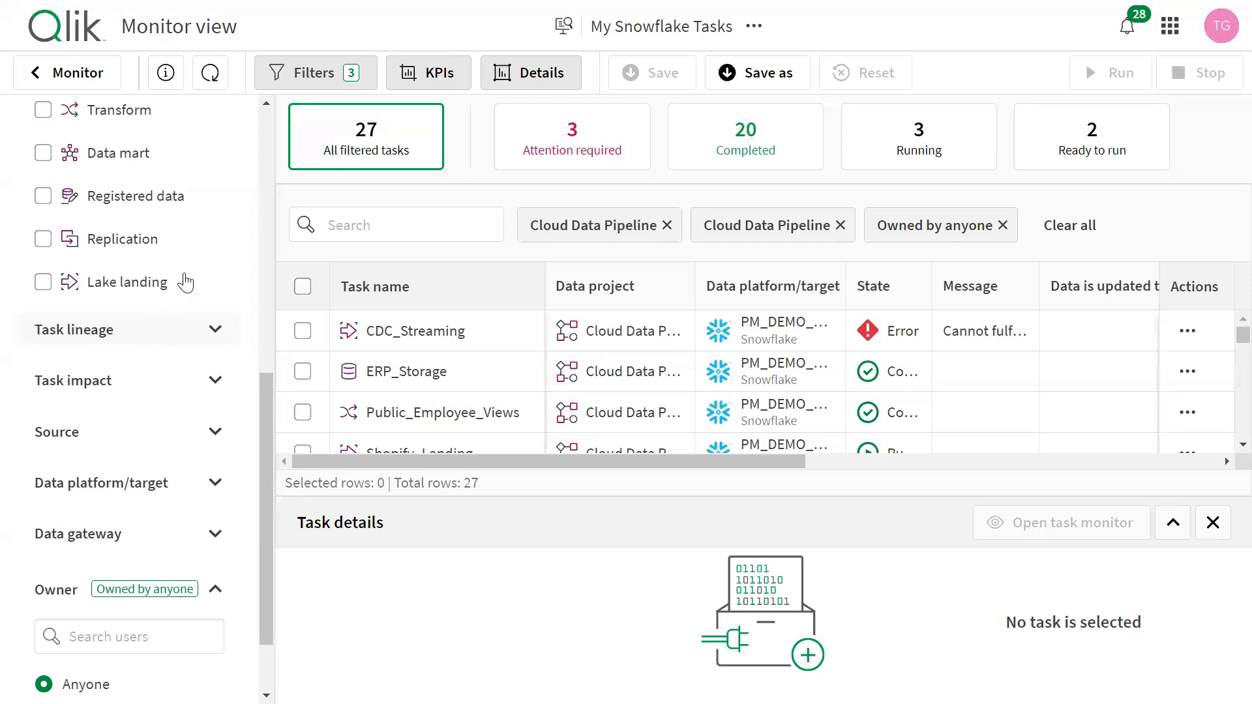
click(303, 72)
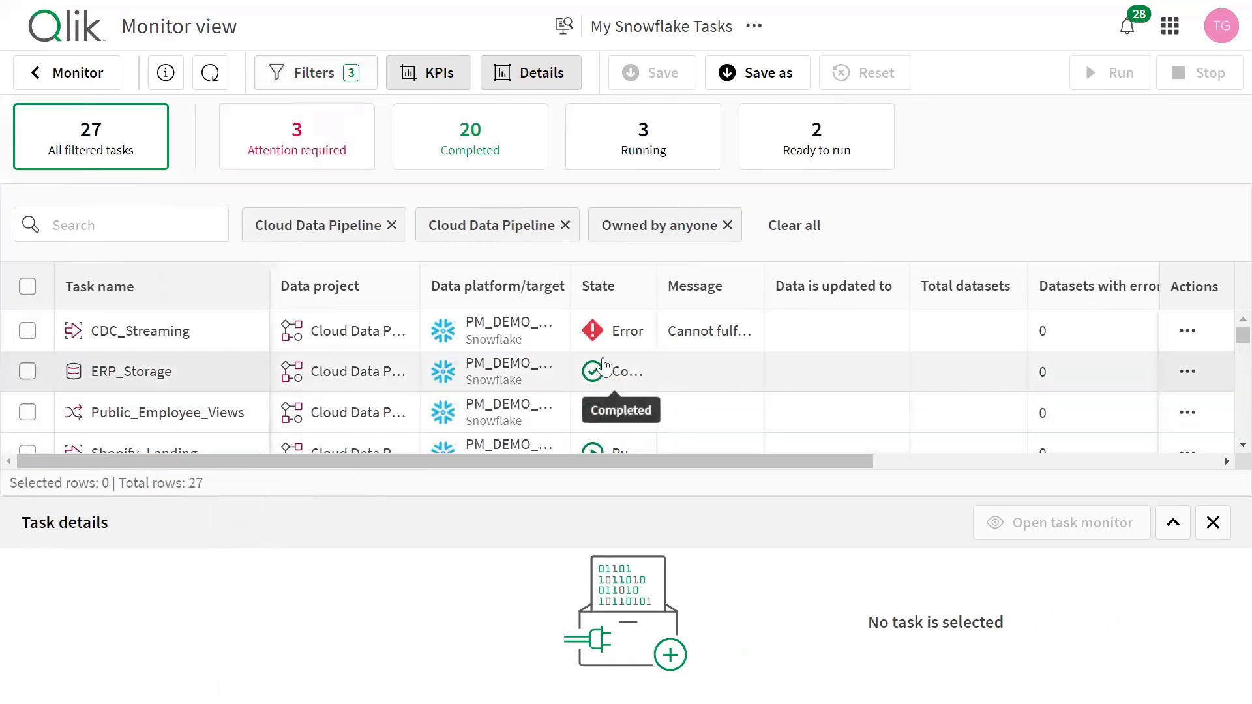
Step: Examine the states of the tasks listed in the My Snowflake Tasks monitor view
scroll(450, 357, down, 1)
scroll(481, 357, down, 3)
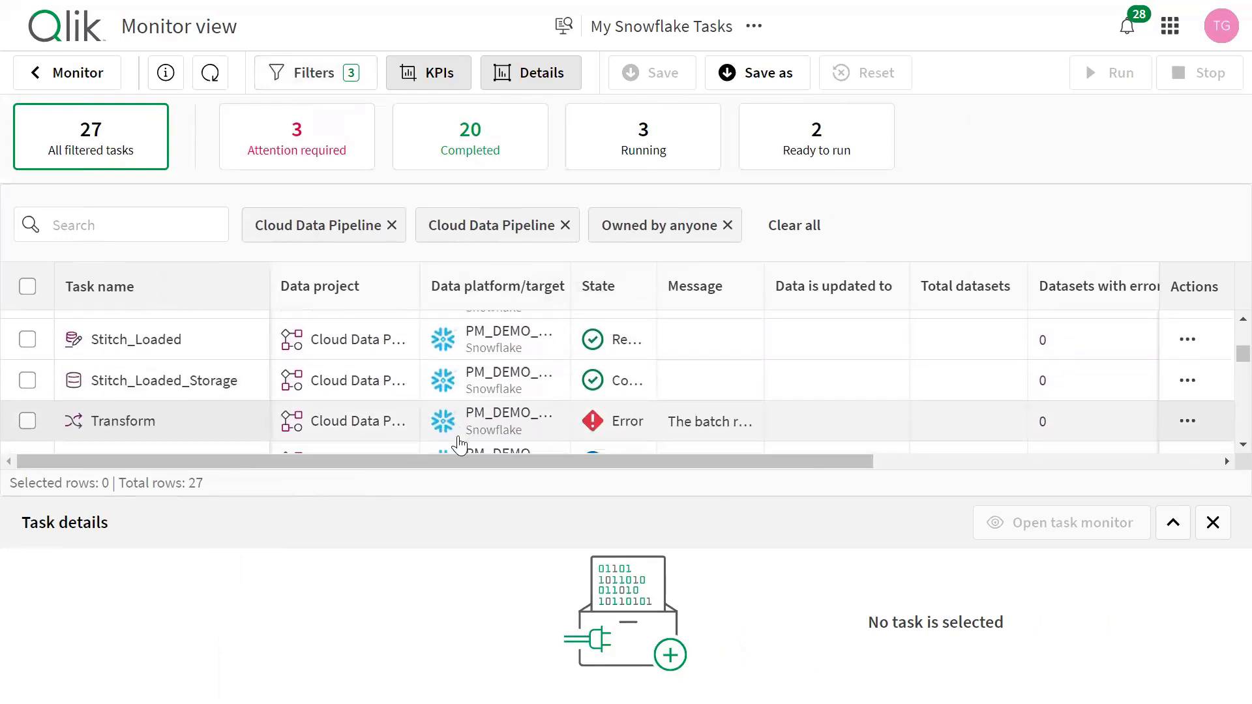
scroll(460, 431, up, 4)
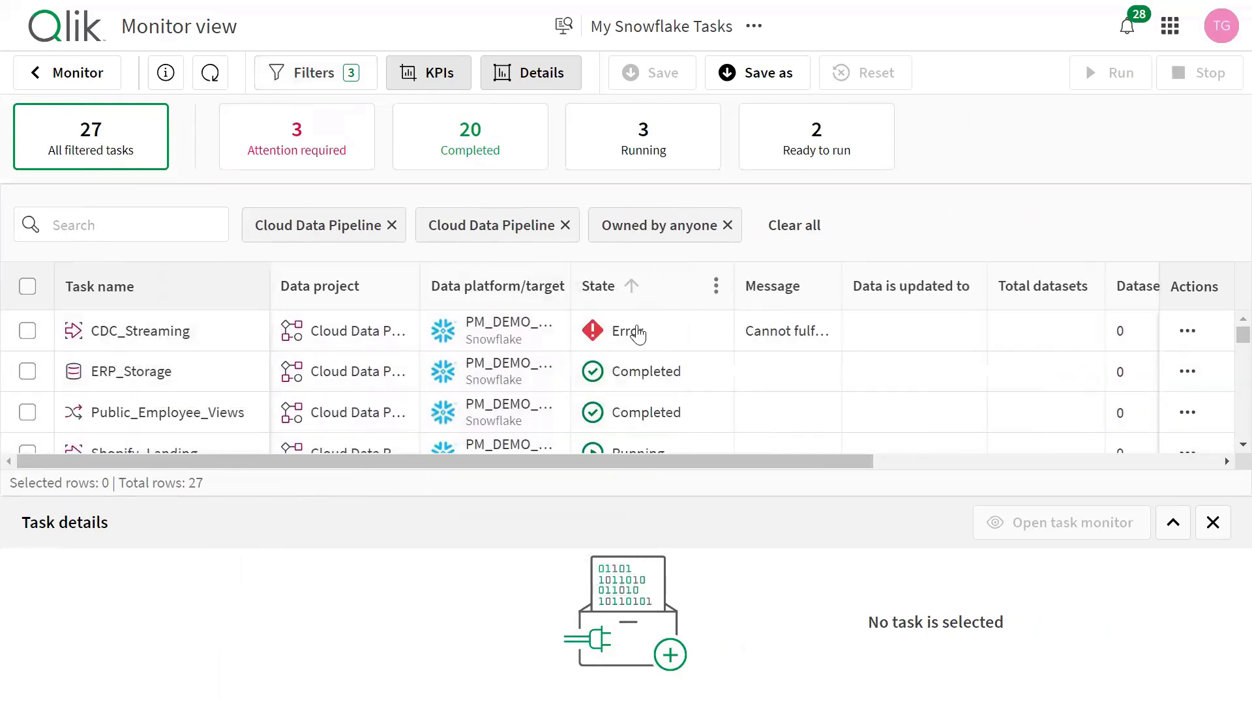
Step: Examine the upstream and downstream lineage of the CDC_Streaming task in an expanded task details view, then restore the task list
click(366, 336)
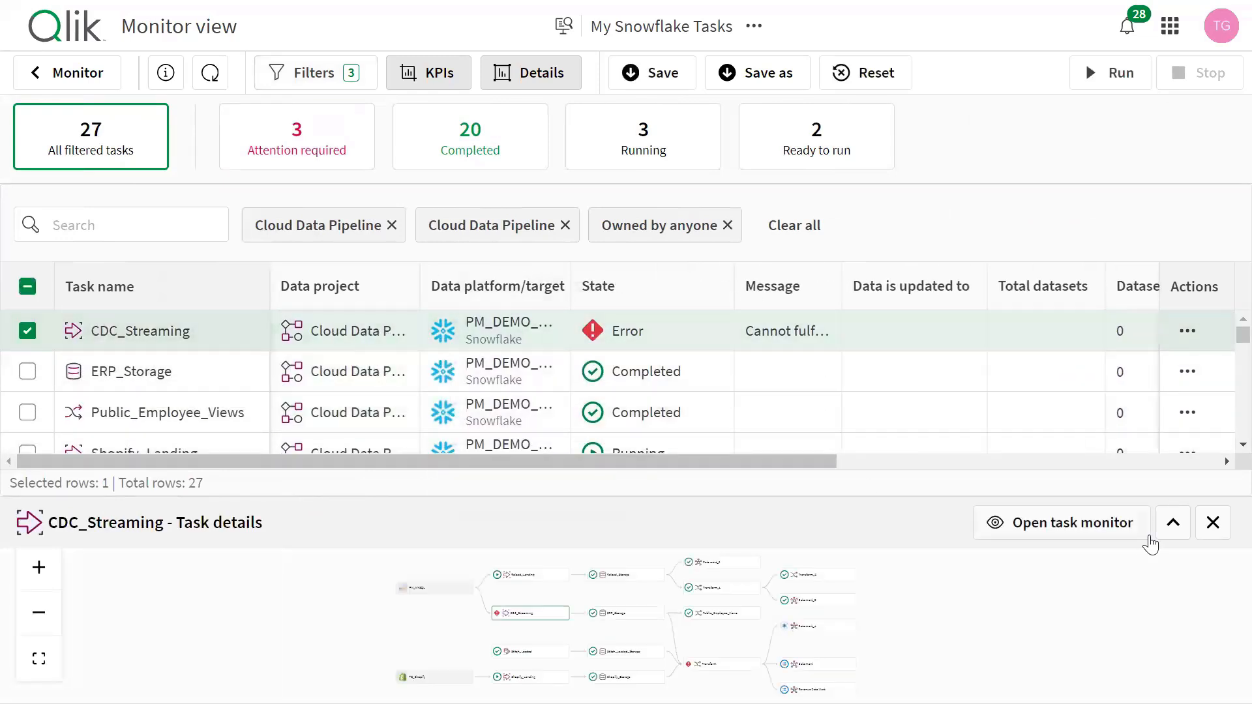
click(1173, 522)
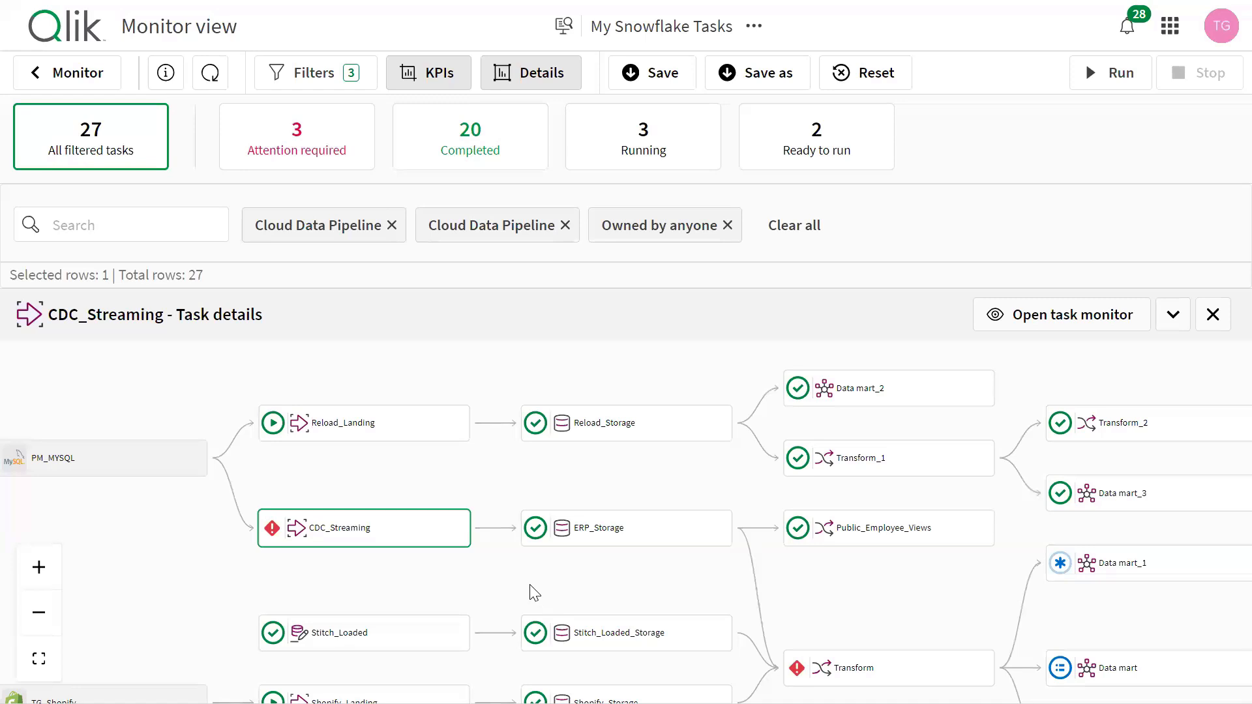
drag(531, 590, 520, 557)
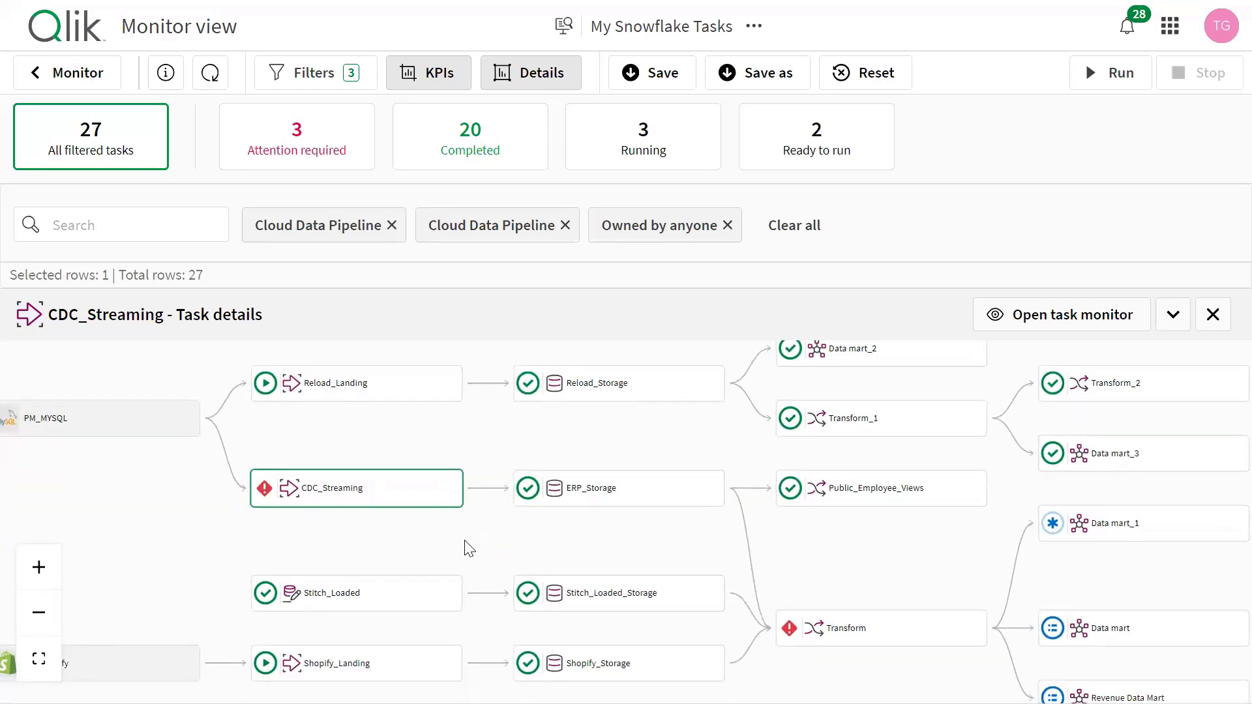
drag(450, 559, 336, 616)
drag(683, 640, 643, 510)
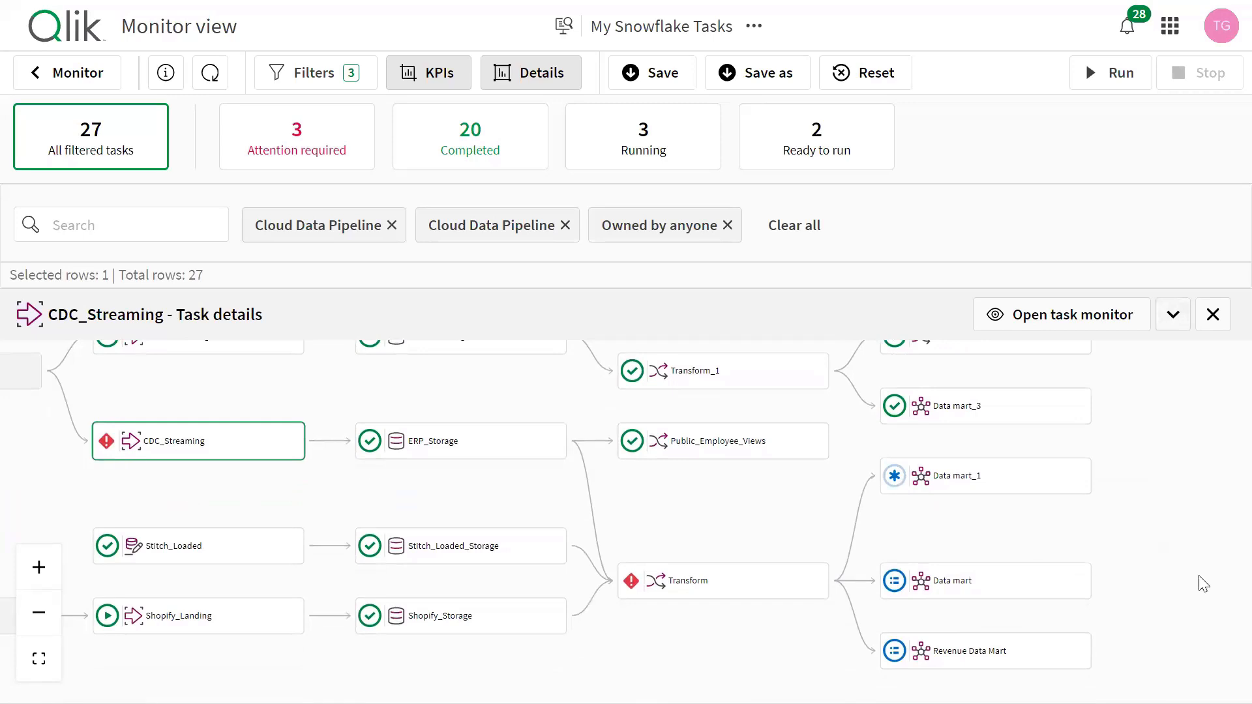
click(1174, 315)
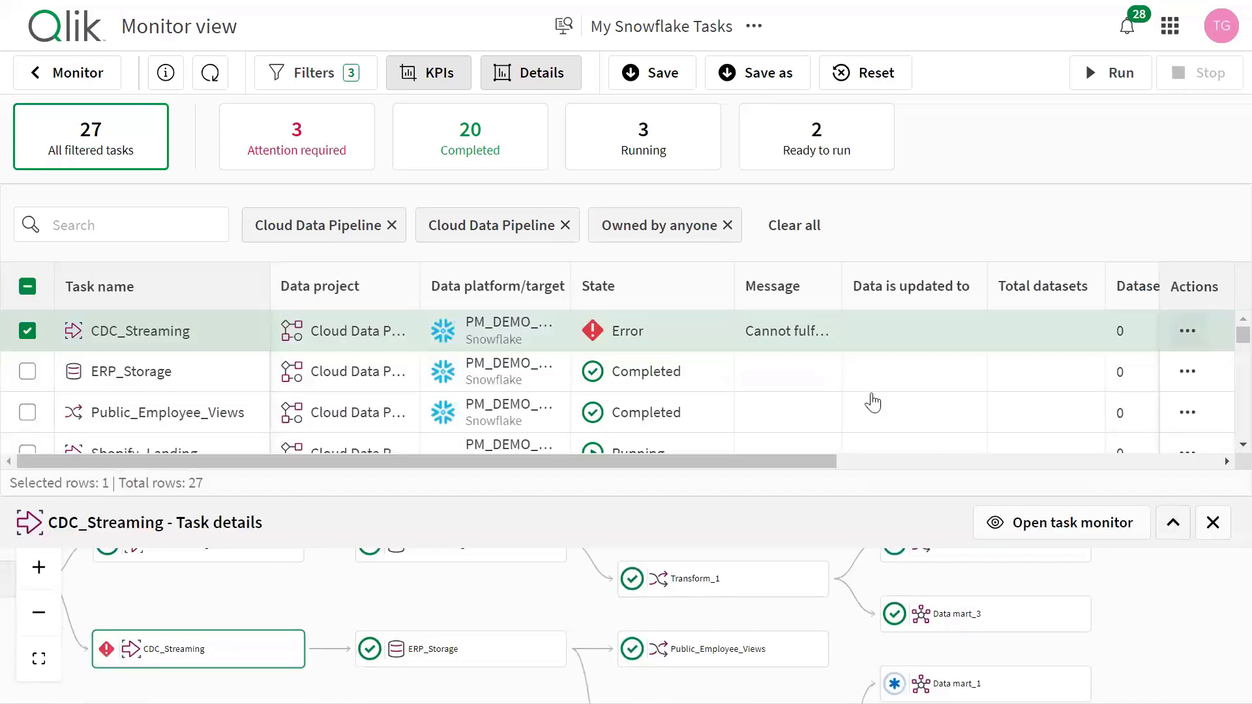
Step: Set the CDC_Streaming task as an impact filter and review the tasks in the filtered list
click(1189, 330)
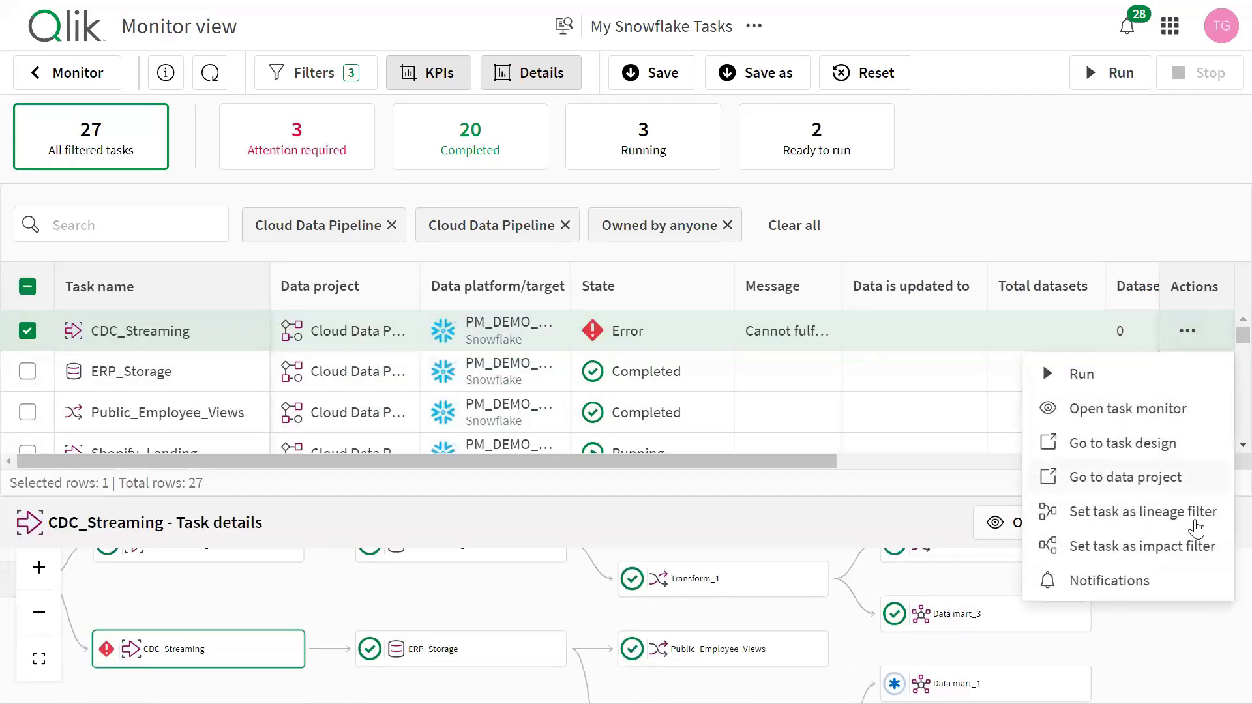
click(1112, 553)
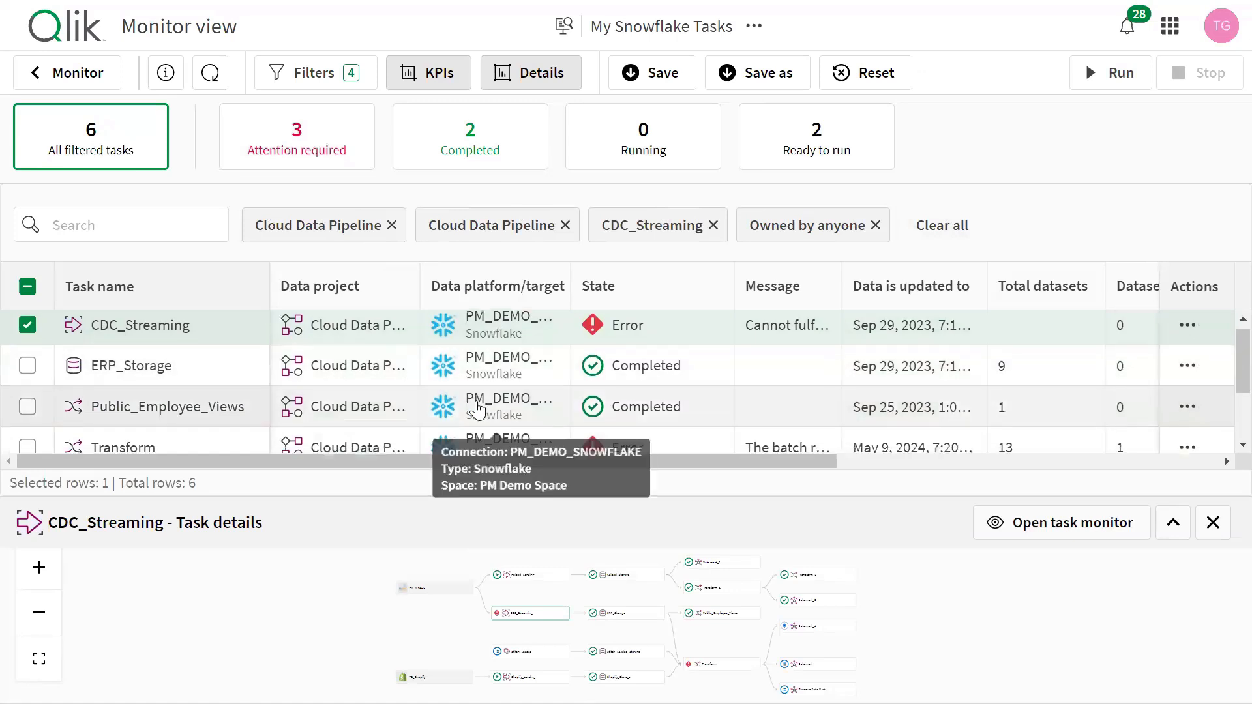
scroll(456, 391, down, 2)
scroll(463, 392, up, 2)
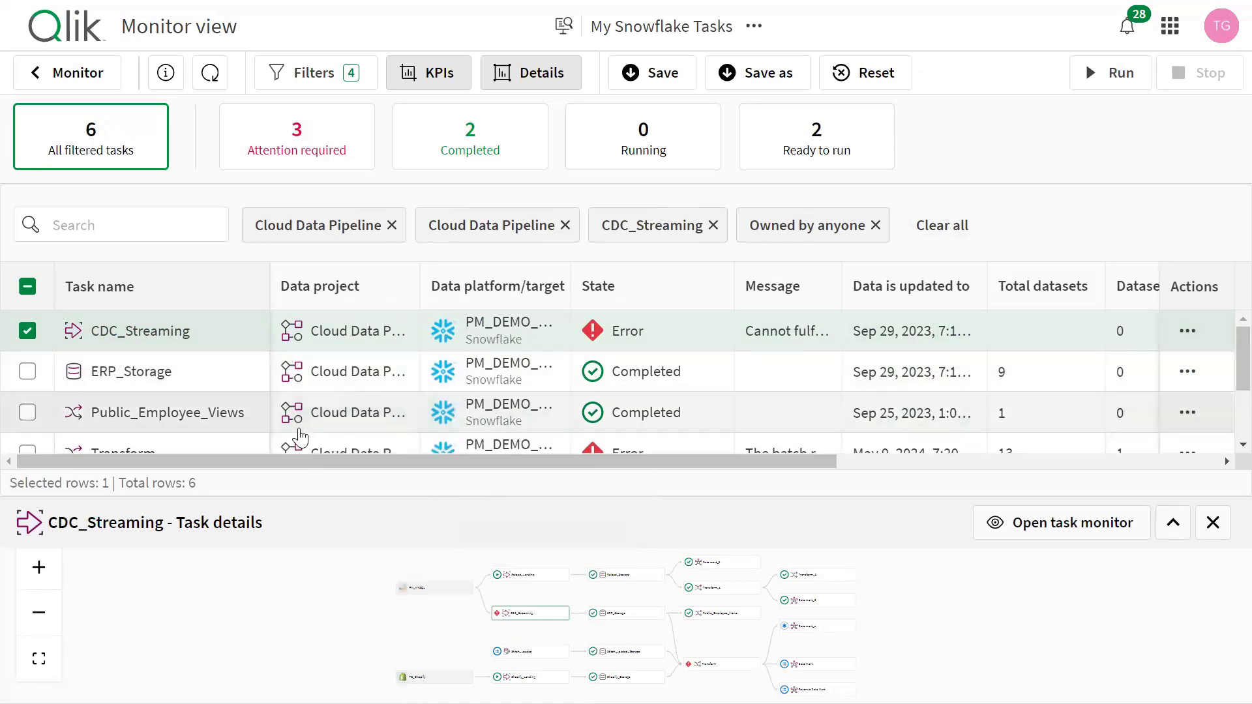
scroll(365, 404, down, 2)
scroll(365, 404, up, 2)
click(764, 80)
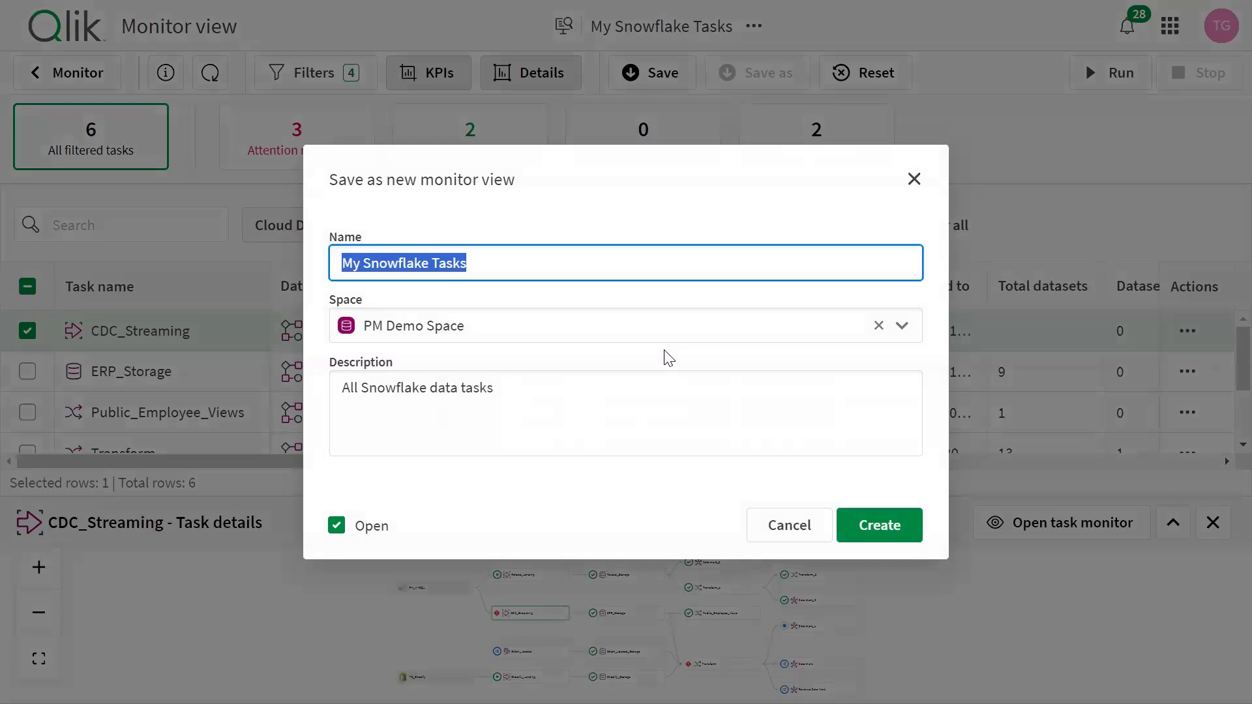
text(CDC Impact)
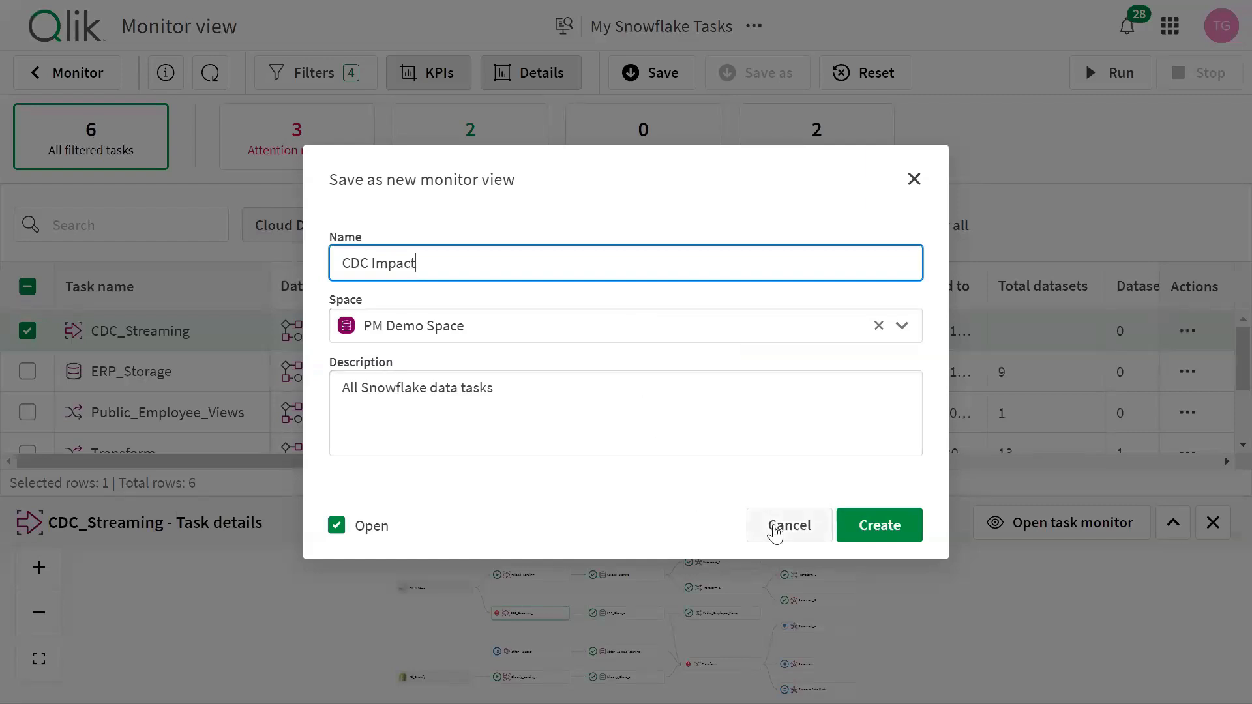
click(776, 530)
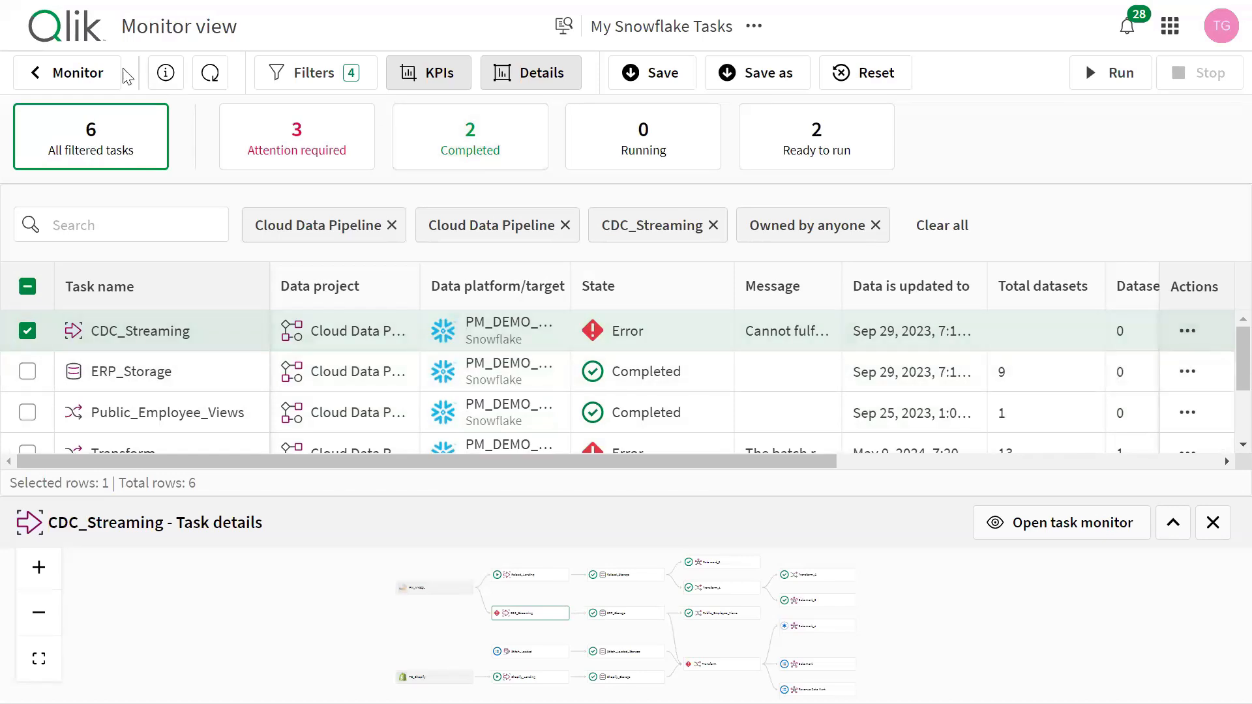
Step: Leave the monitor view and filter the data connections by the Techspert space instead of the Shopify type
click(77, 75)
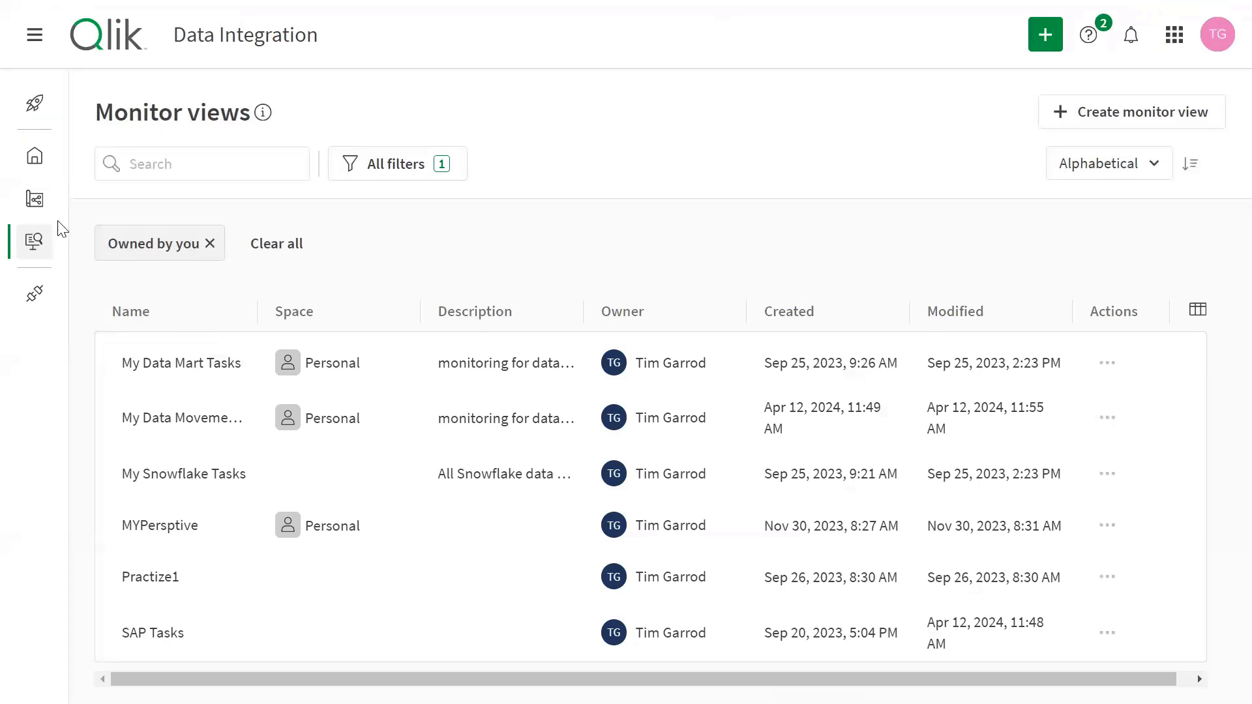
click(30, 295)
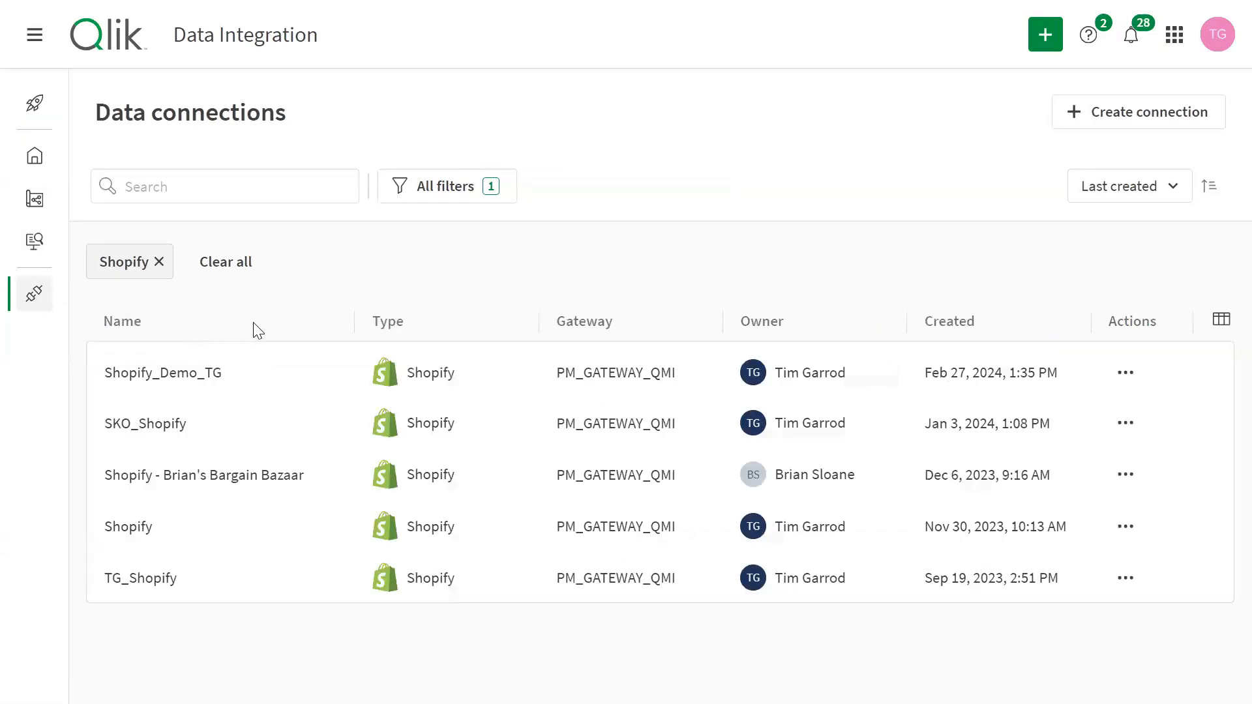
click(159, 262)
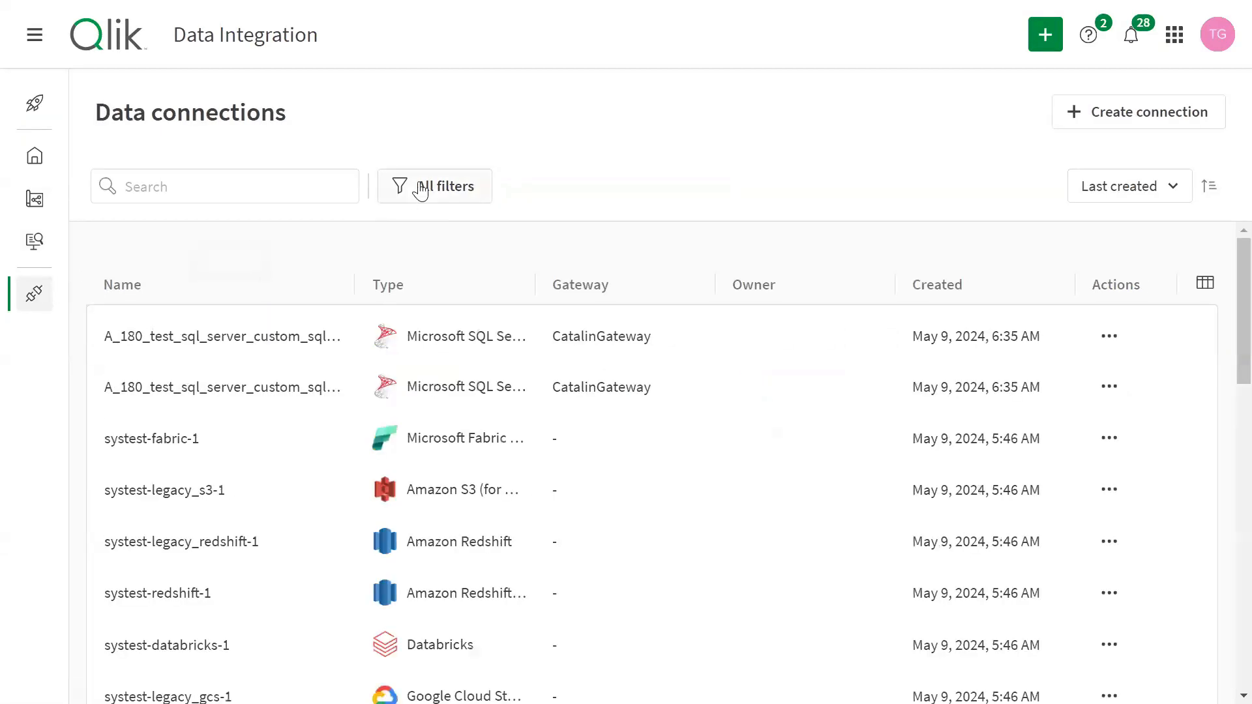
click(421, 186)
click(287, 300)
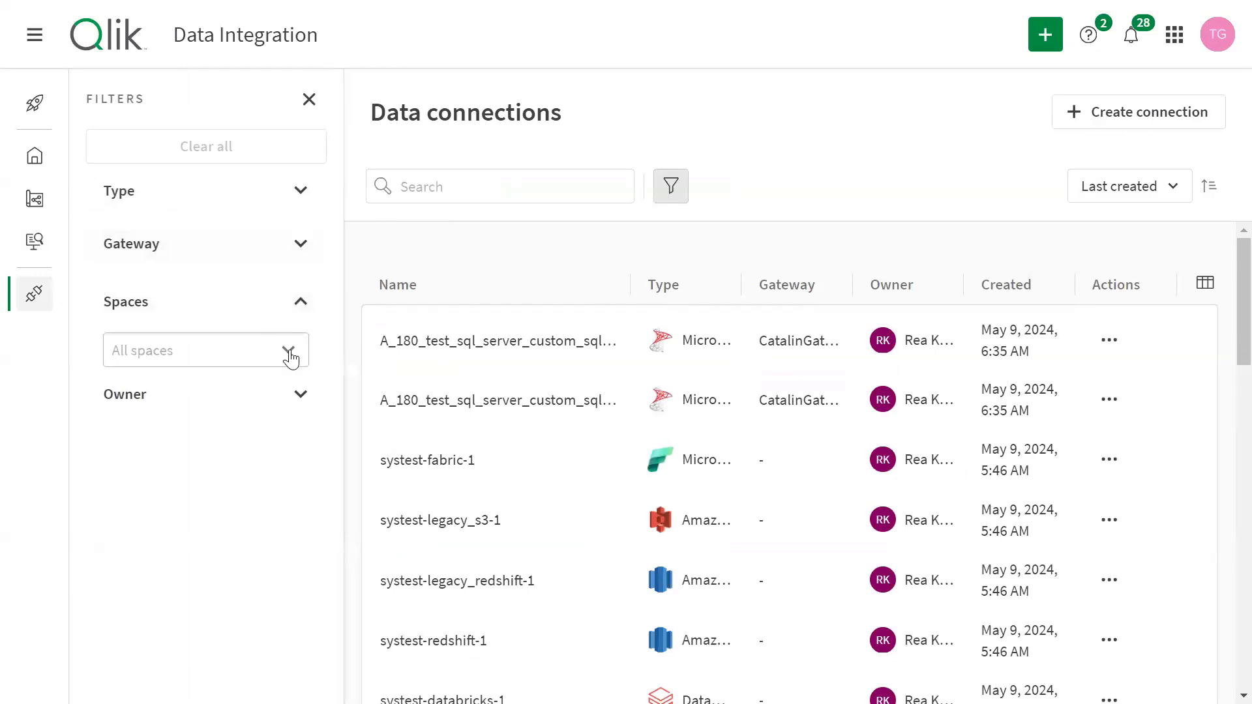
click(289, 354)
text(Tech)
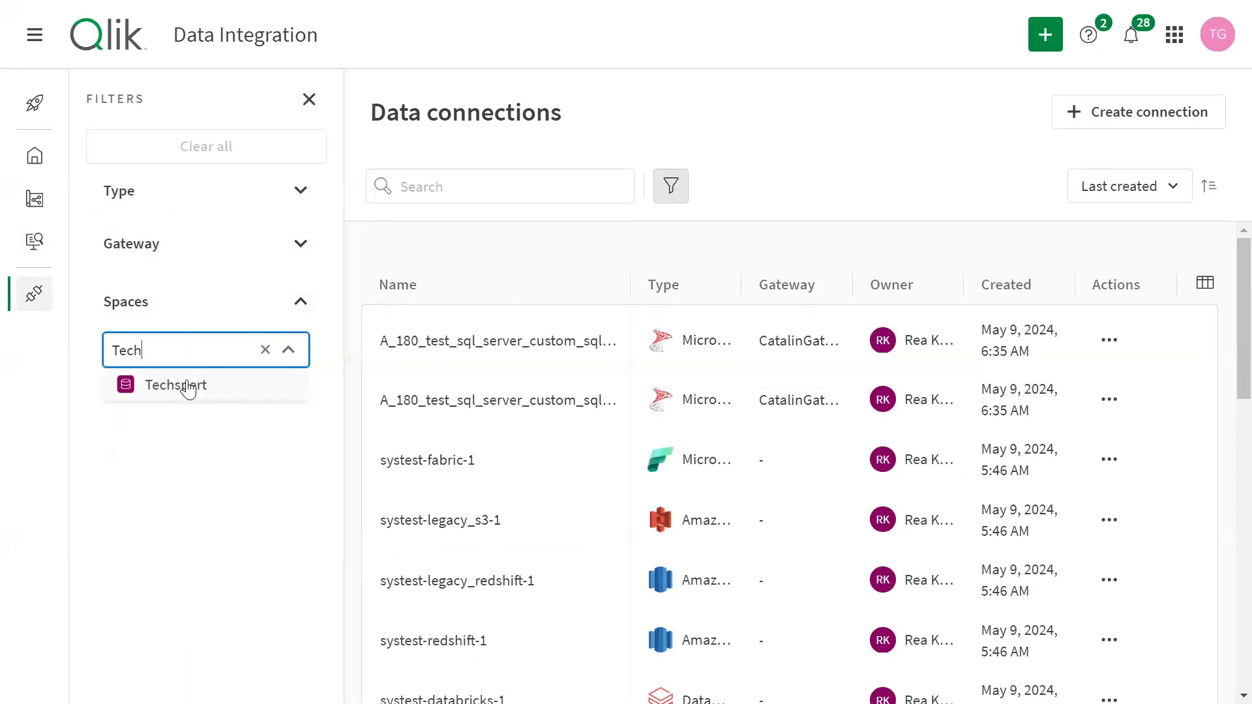
click(189, 386)
Step: Open the members of the Techspert space and examine the roles that can be assigned to the owner, leaving them unchanged
click(1132, 261)
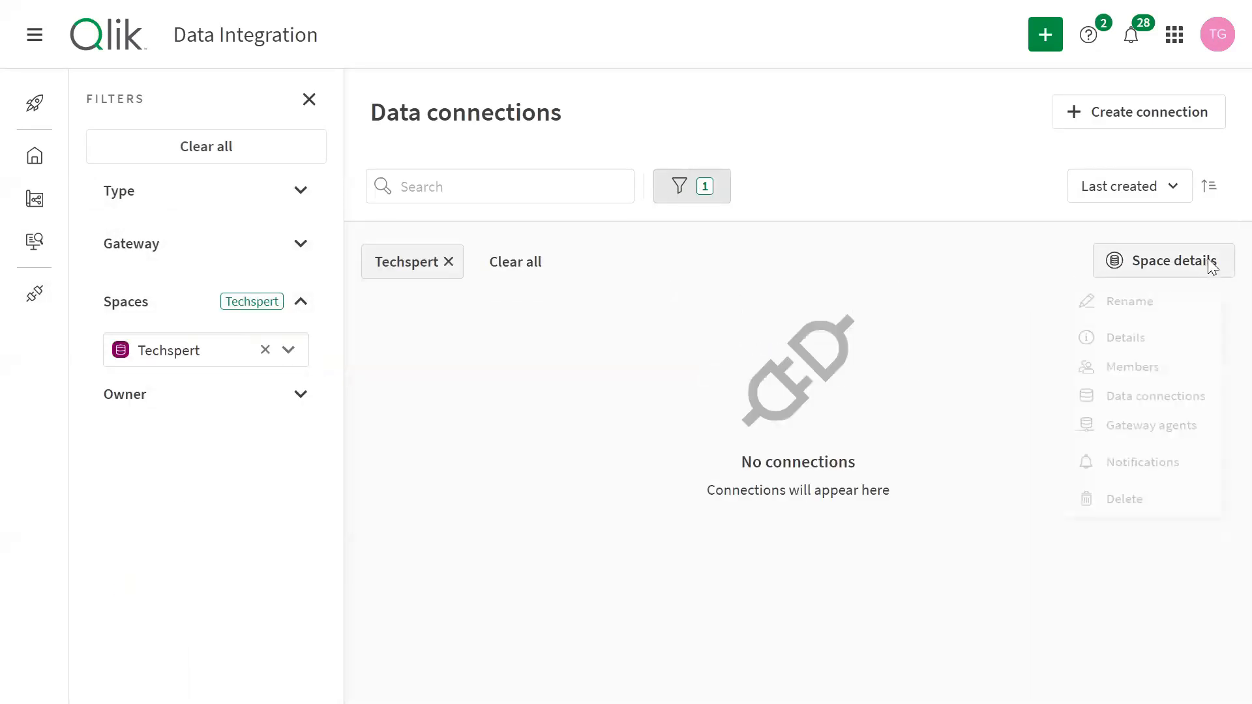
click(1137, 385)
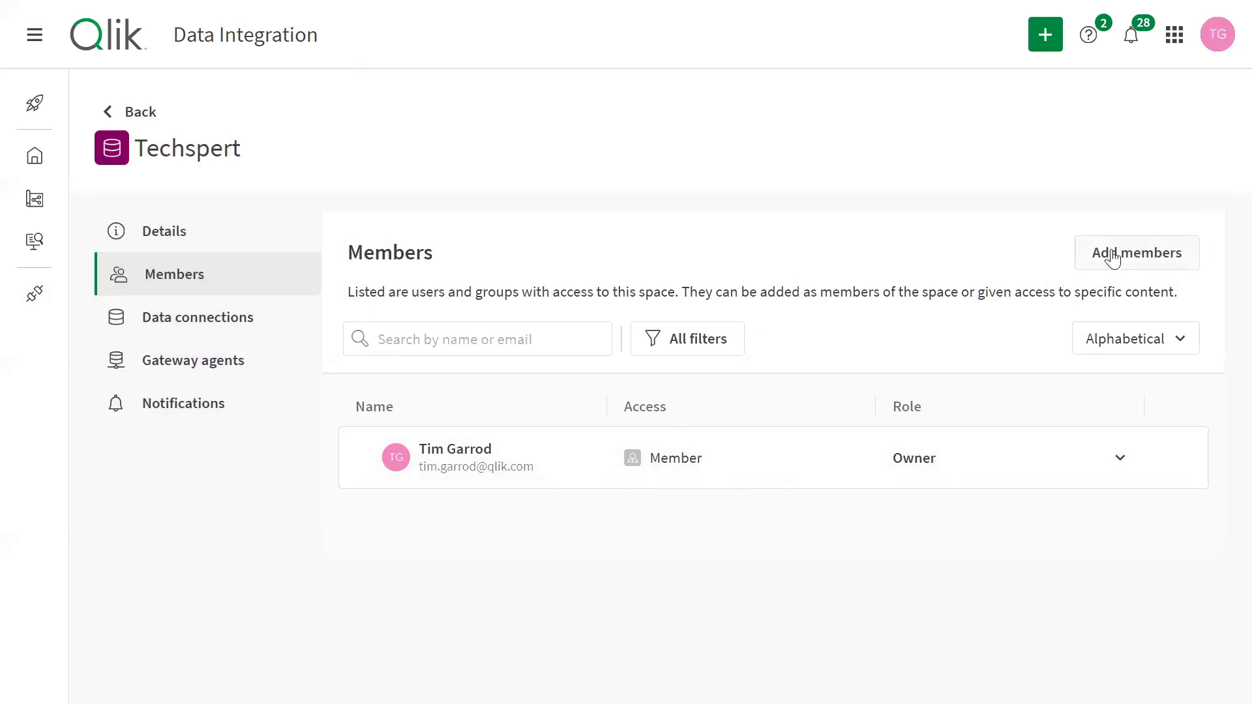
click(1120, 458)
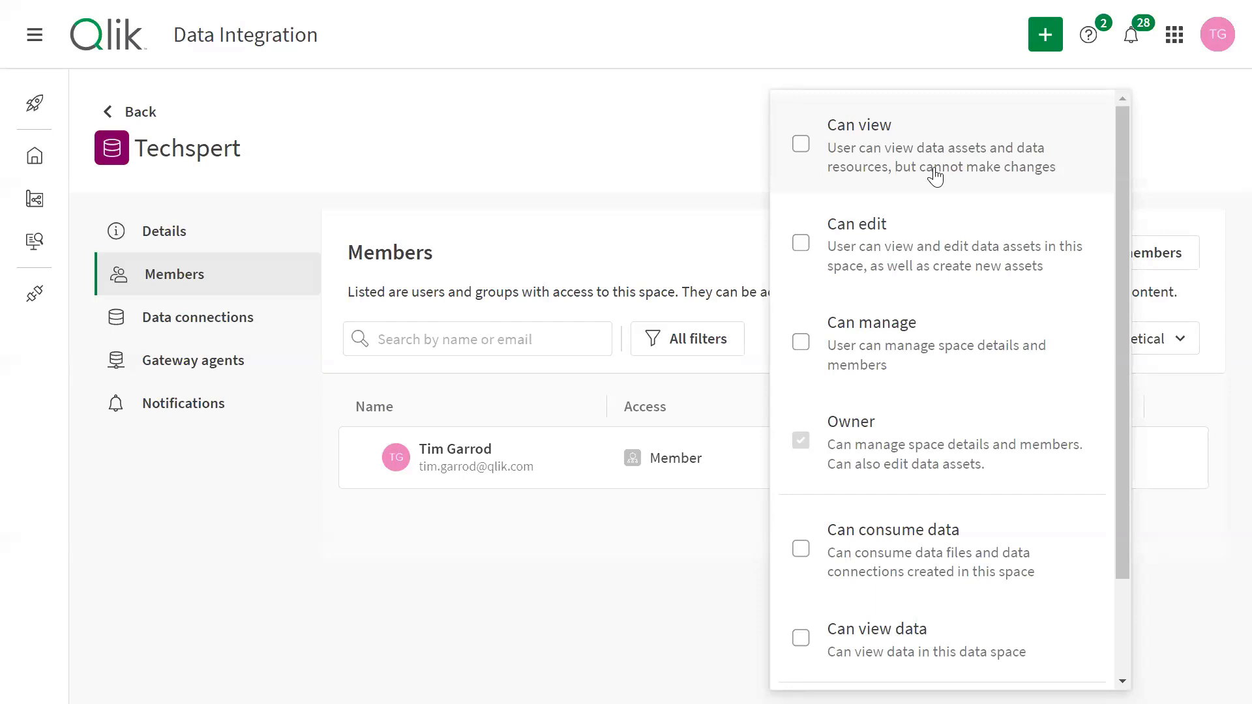
scroll(909, 411, down, 3)
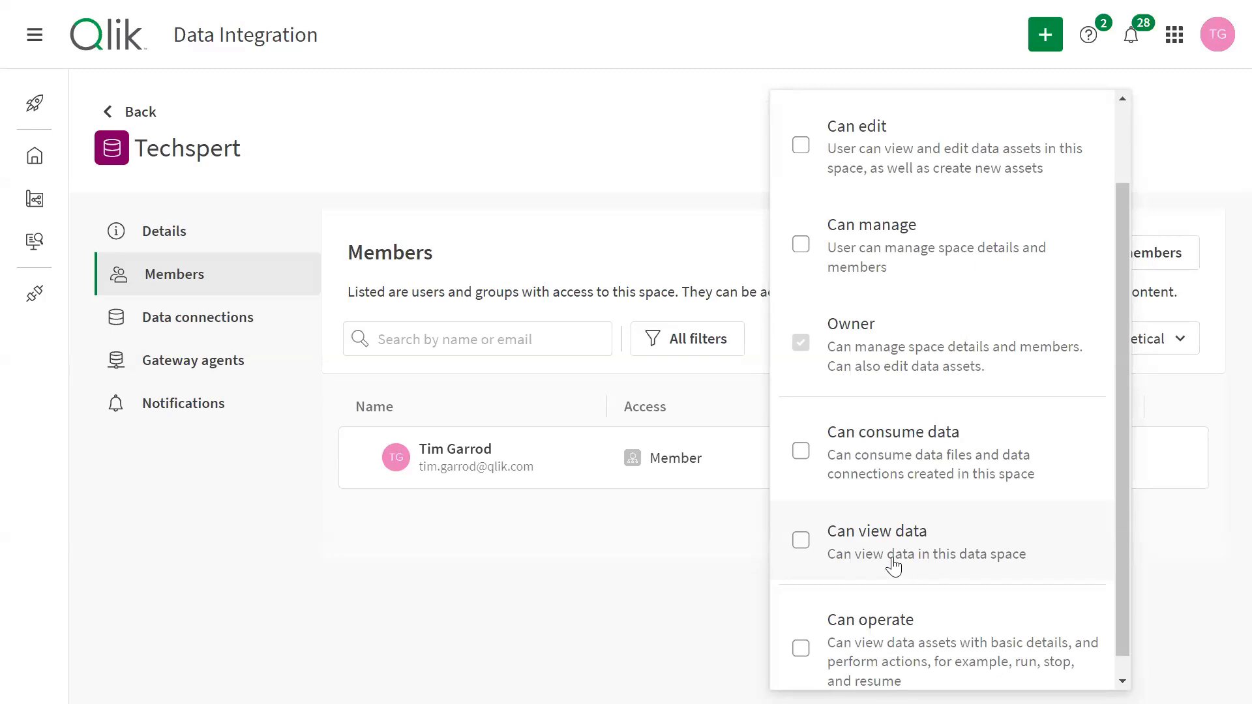
click(34, 160)
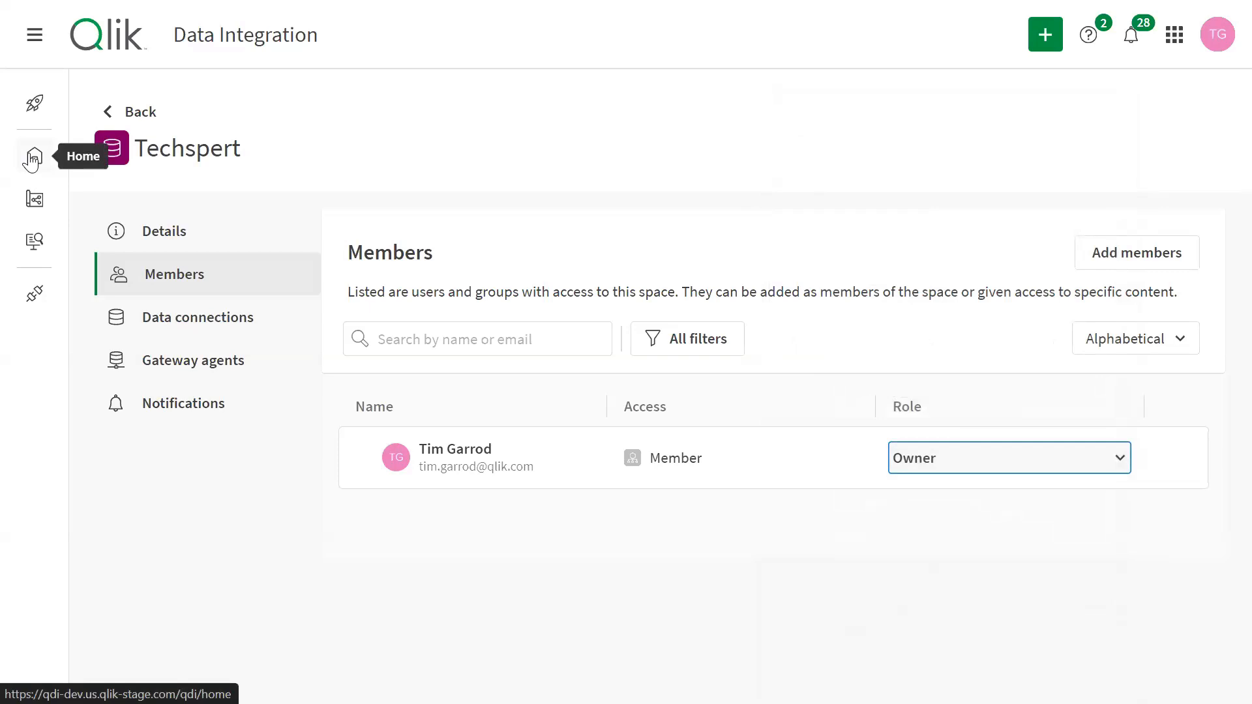
Step: Open the Cloud Data Pipeline project in the Qlik Connect space and select its Transform task feeding Order Delivery Mart
click(34, 198)
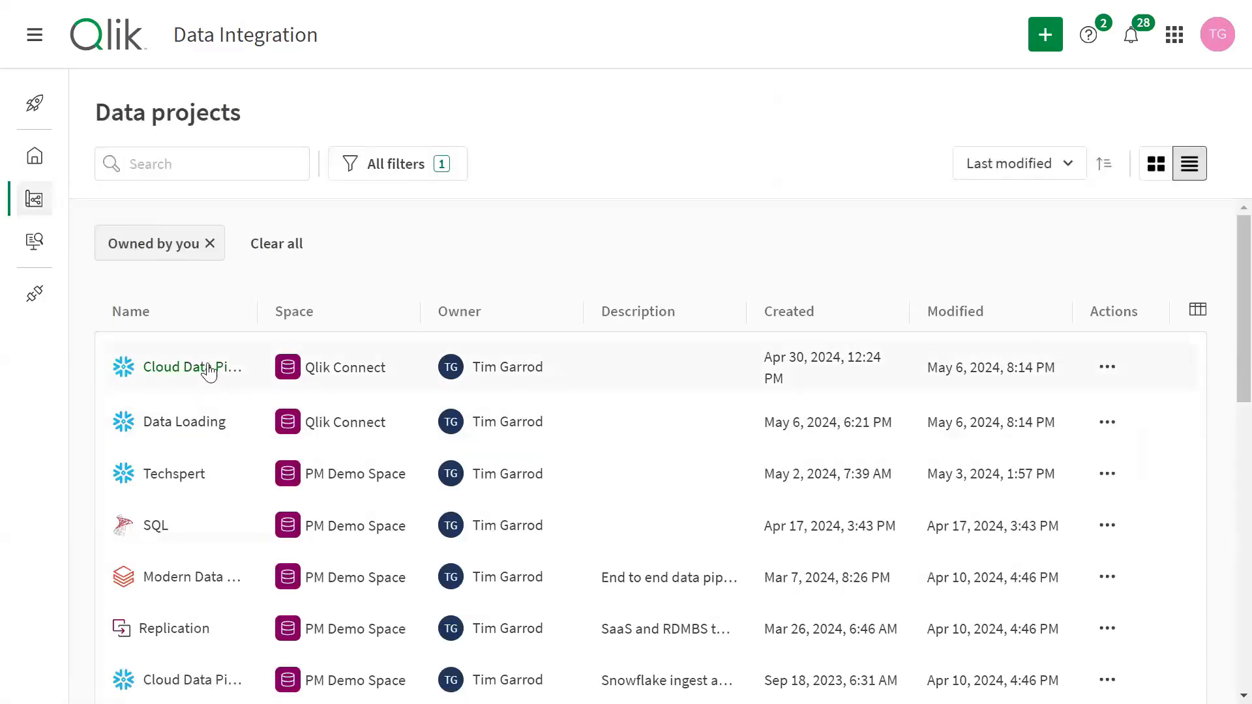
click(209, 369)
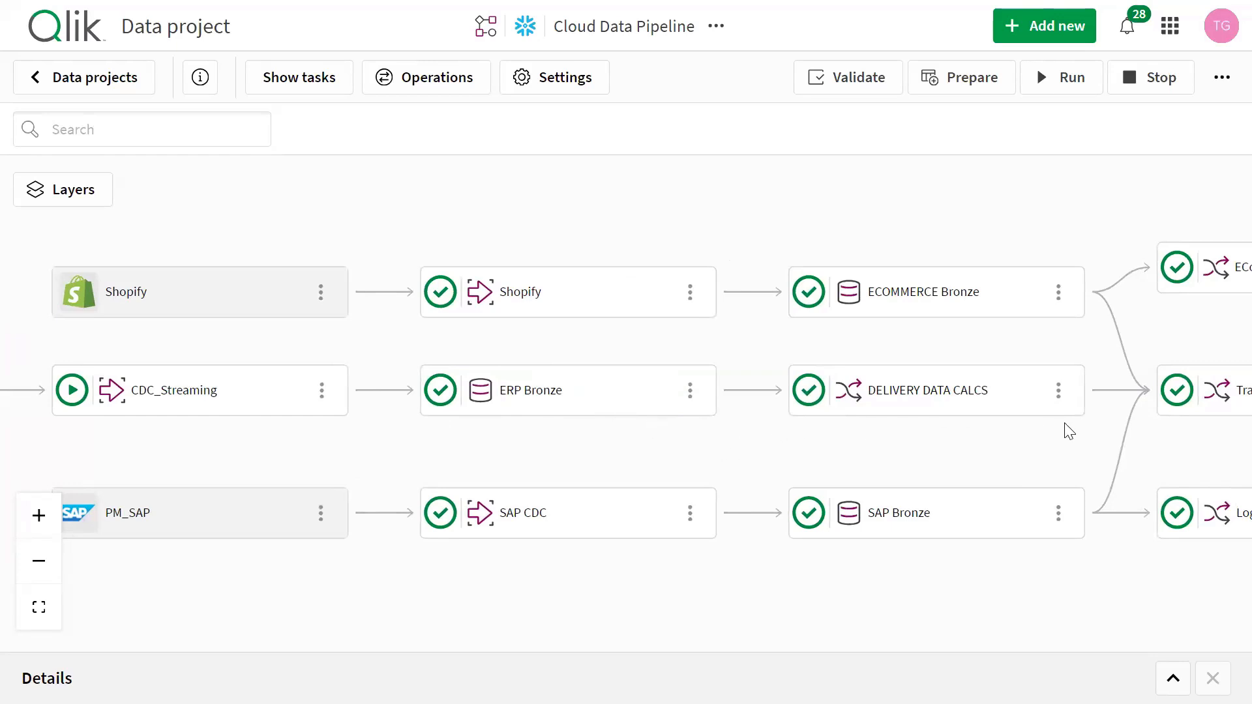
drag(998, 429, 252, 405)
scroll(529, 384, up, 2)
click(520, 361)
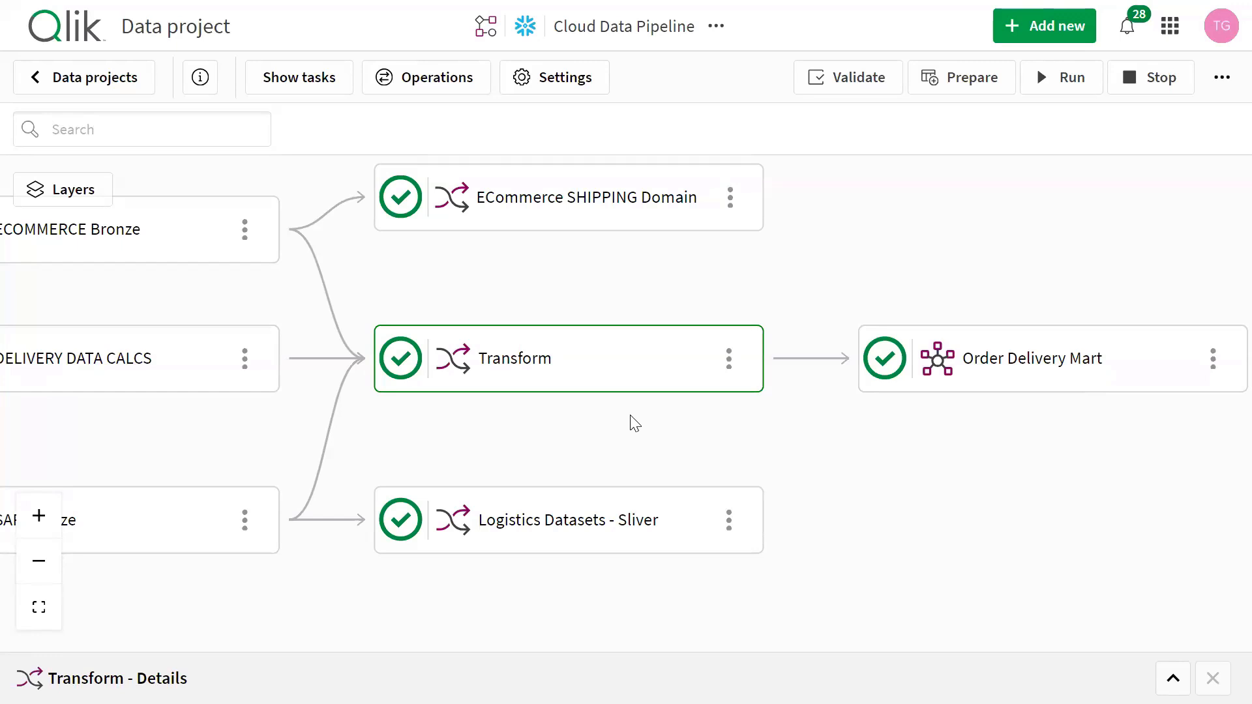
drag(683, 411, 660, 416)
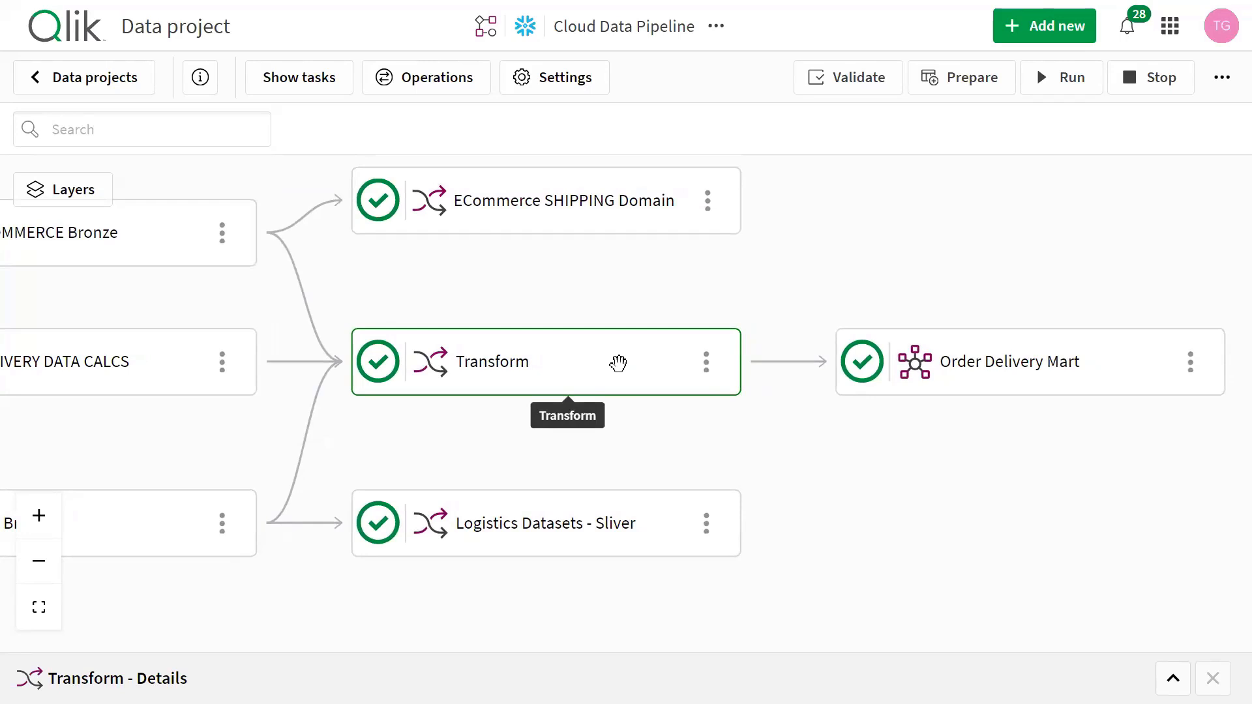
Step: Open the Transform task's TRF_SHIPPING_CALCS transformation flow for editing, hide the data preview and show its input datasets and join
double_click(619, 362)
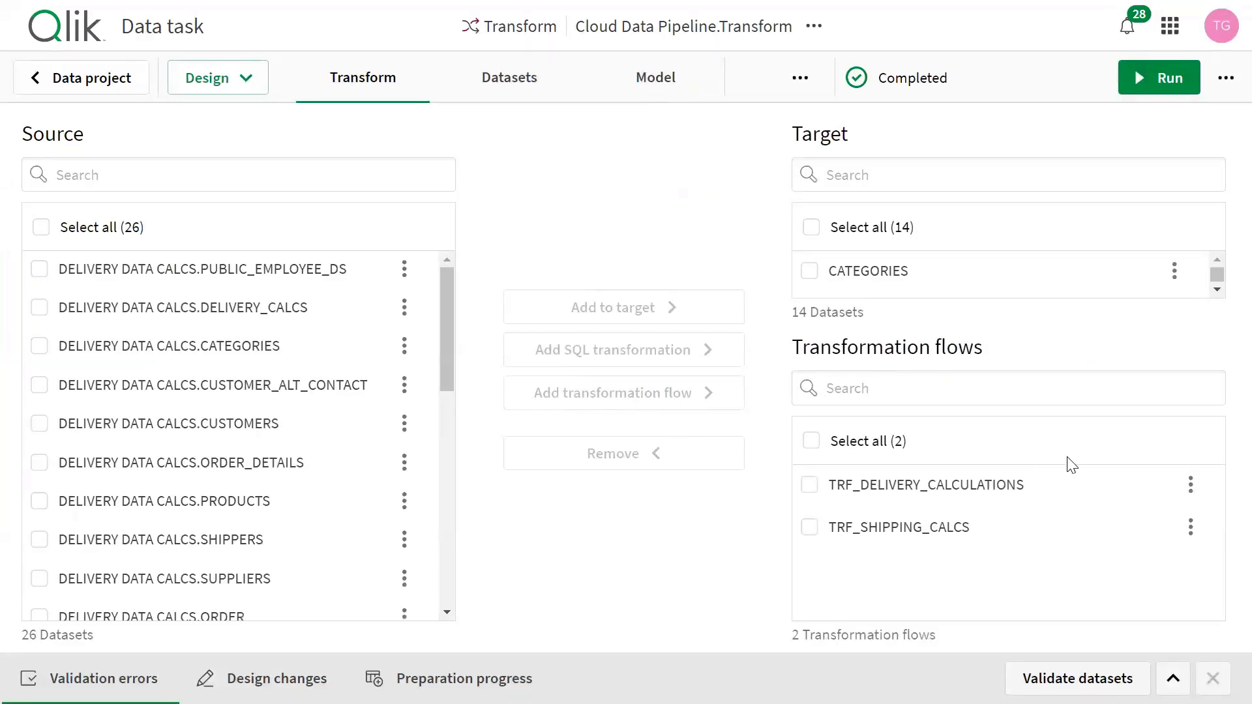
click(1189, 525)
click(1118, 570)
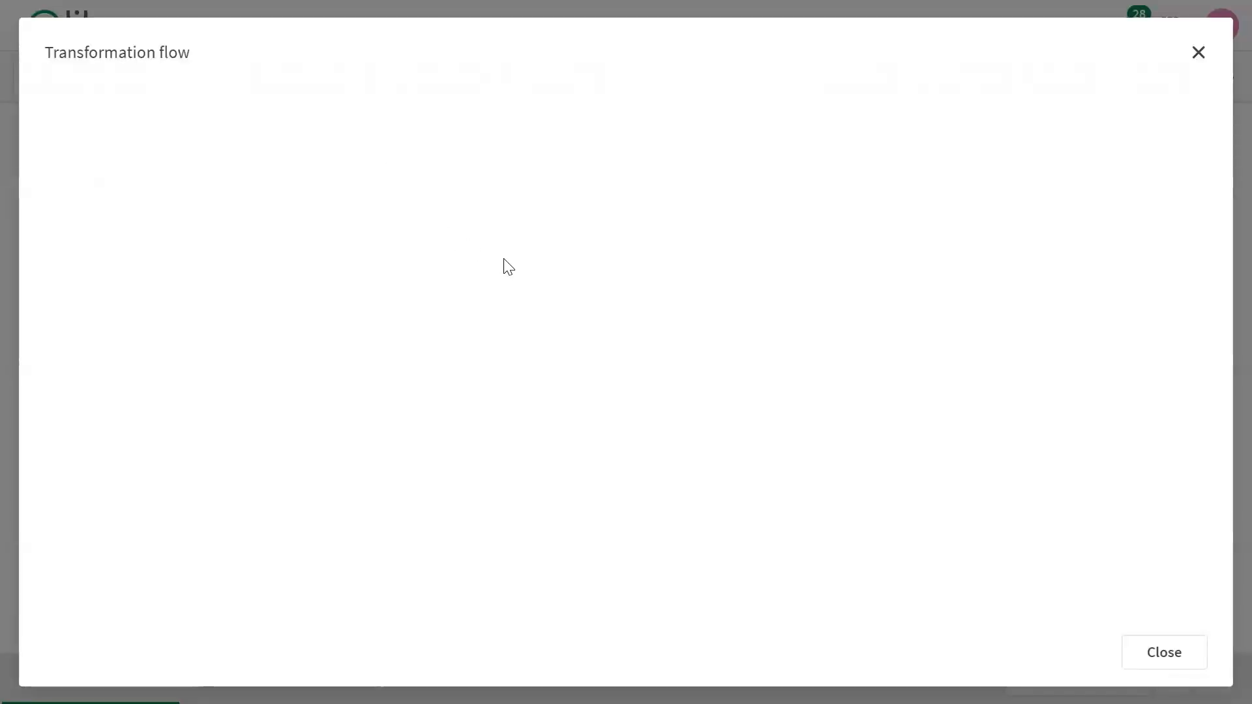
click(1161, 112)
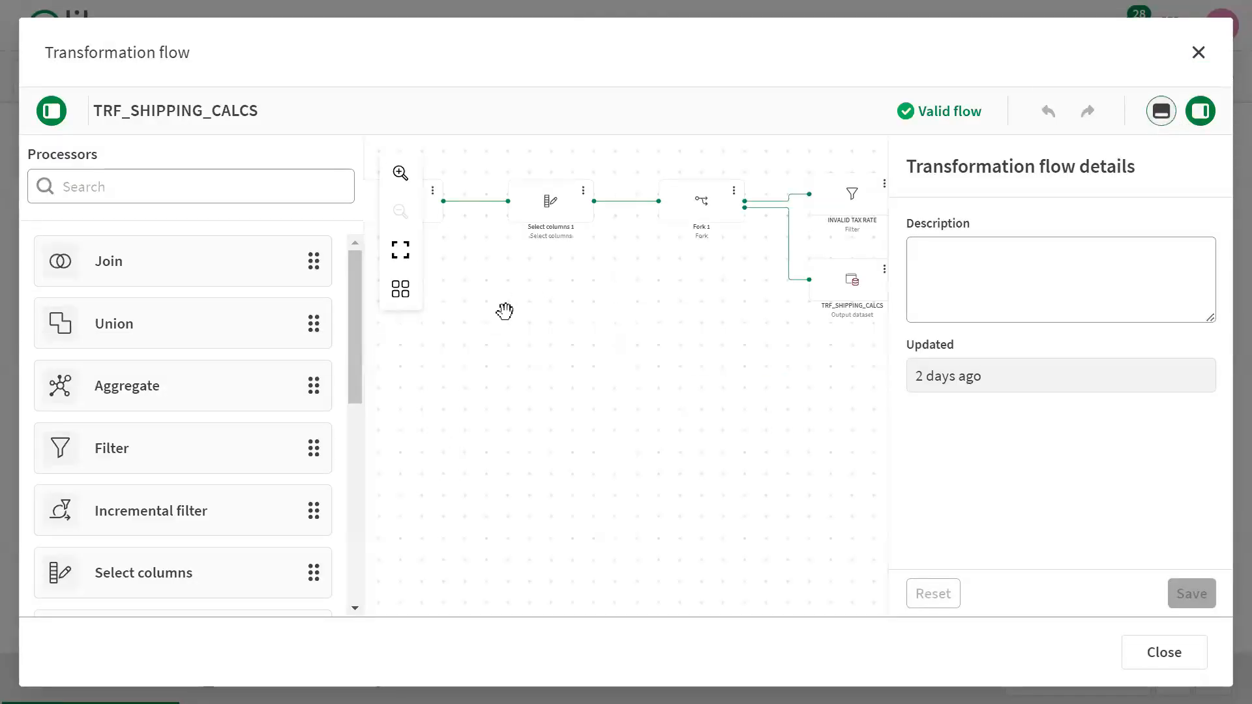
drag(424, 334, 724, 465)
scroll(571, 448, up, 3)
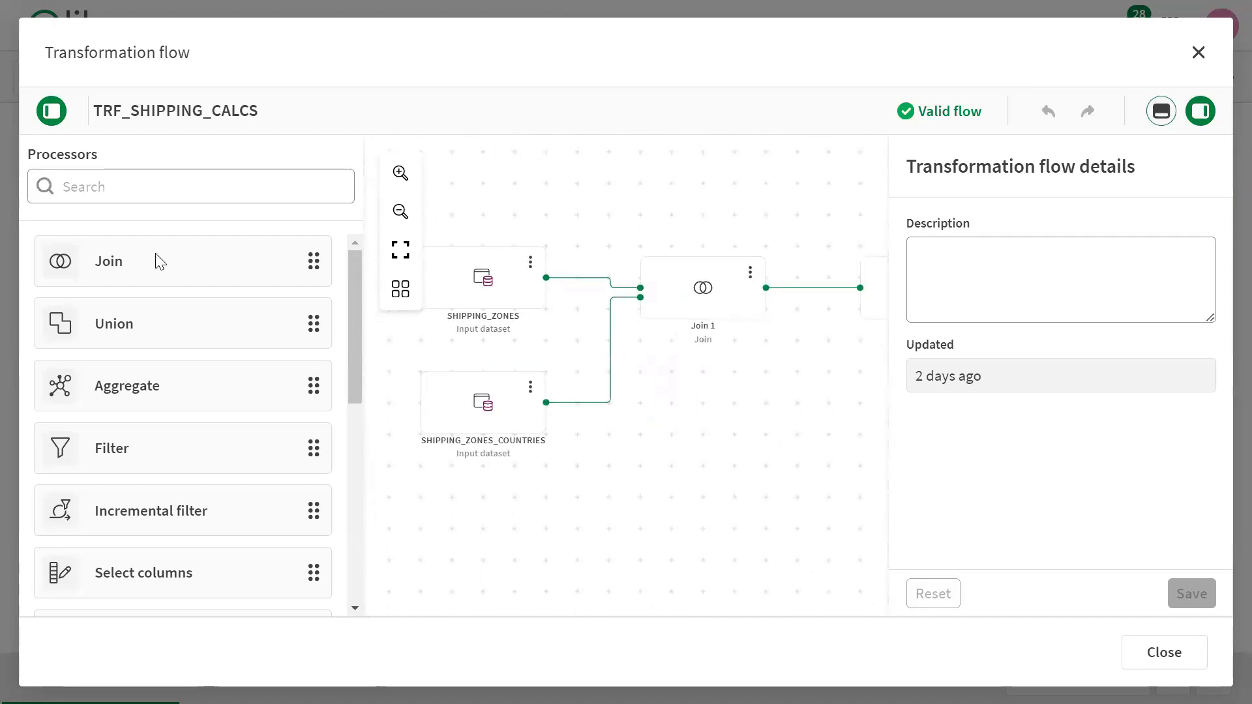
Step: Insert a Filter processor between SHIPPING_ZONES and Join 1, with the condition that the NAME column is not null
drag(140, 447, 601, 282)
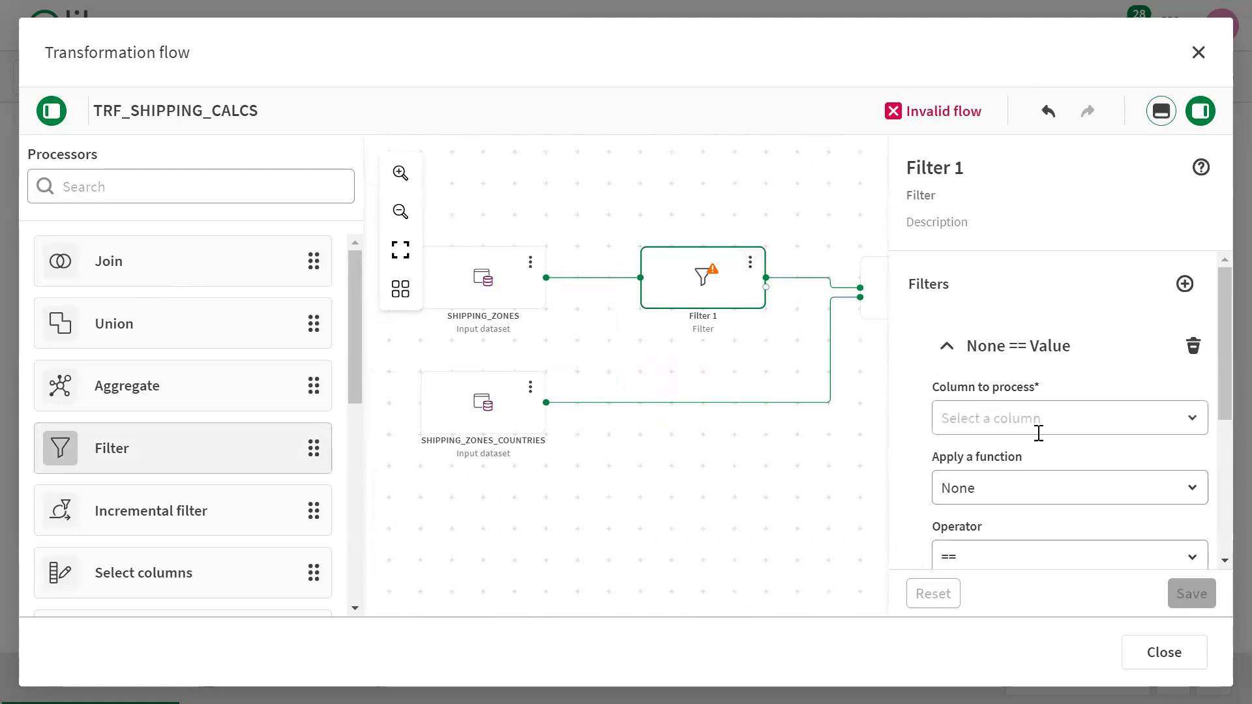
click(1188, 424)
click(974, 594)
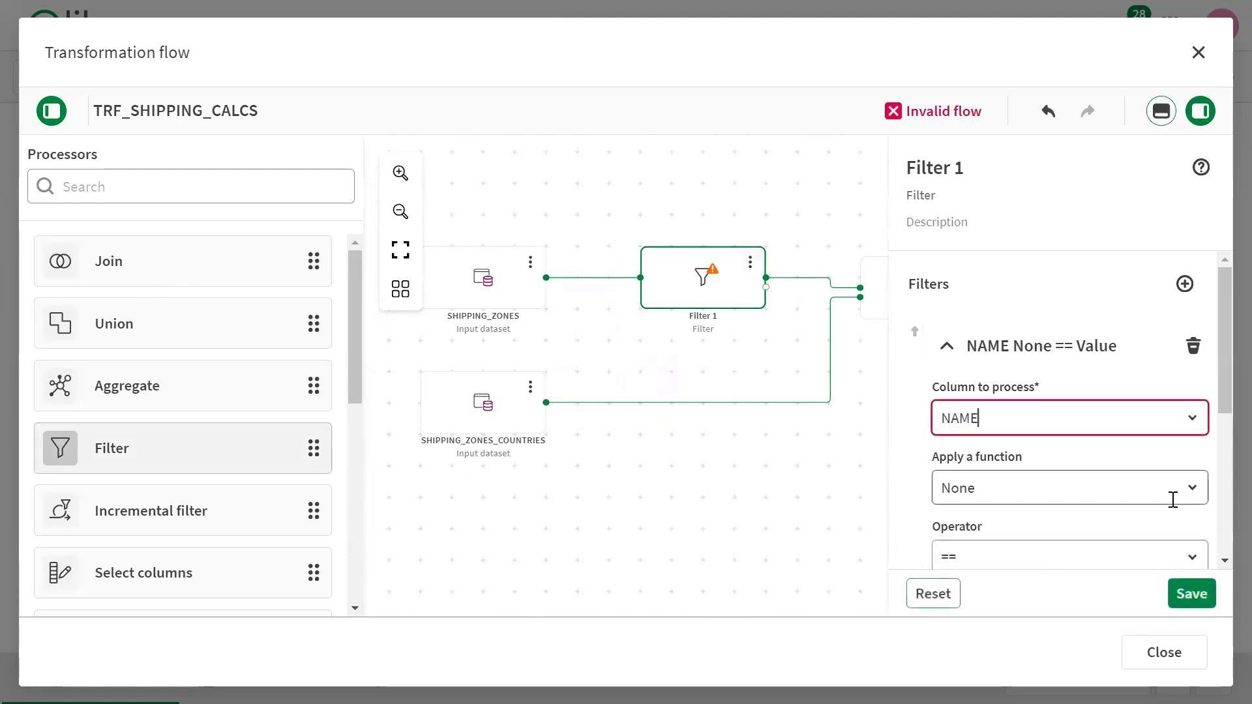
scroll(1222, 405, down, 2)
click(1199, 476)
scroll(1048, 403, down, 3)
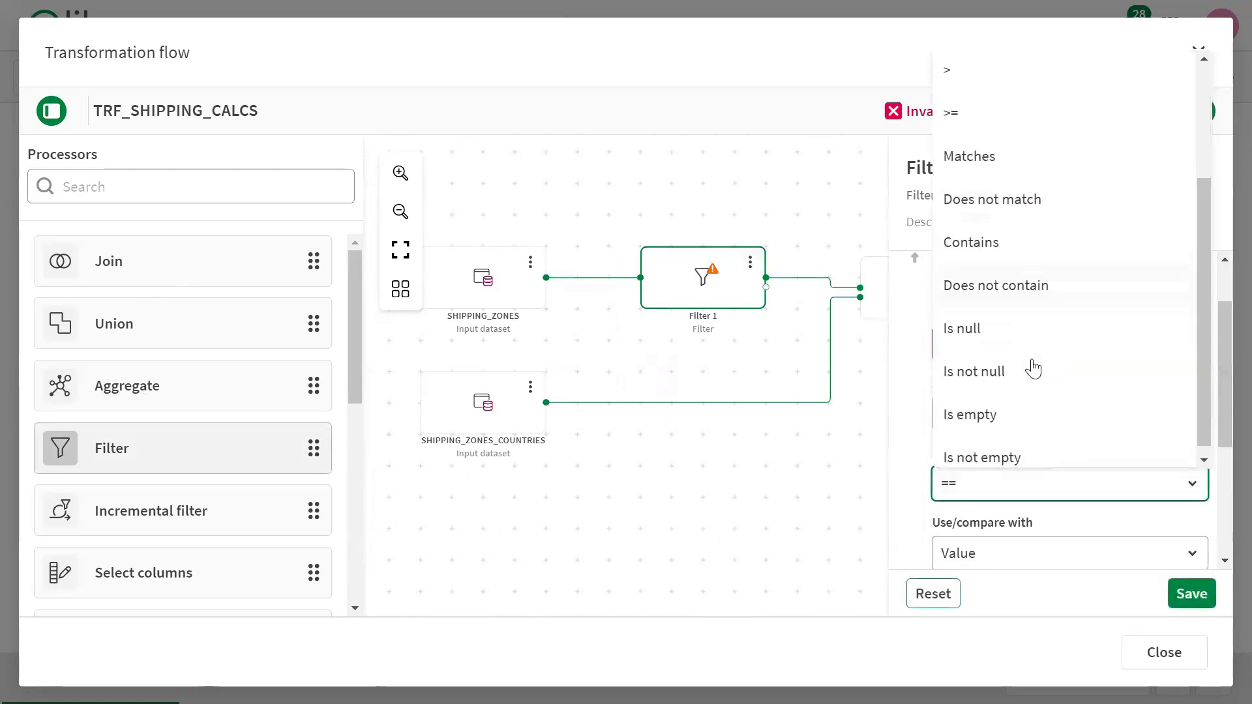
click(1012, 364)
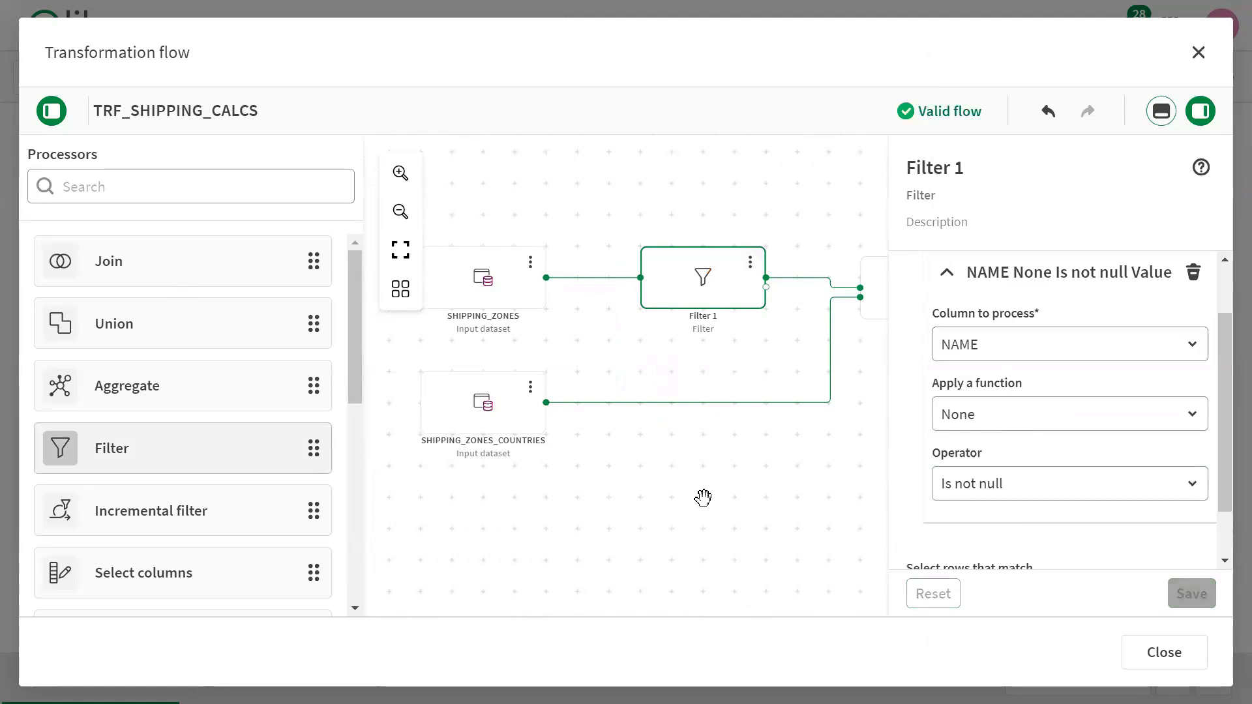
drag(776, 449, 437, 427)
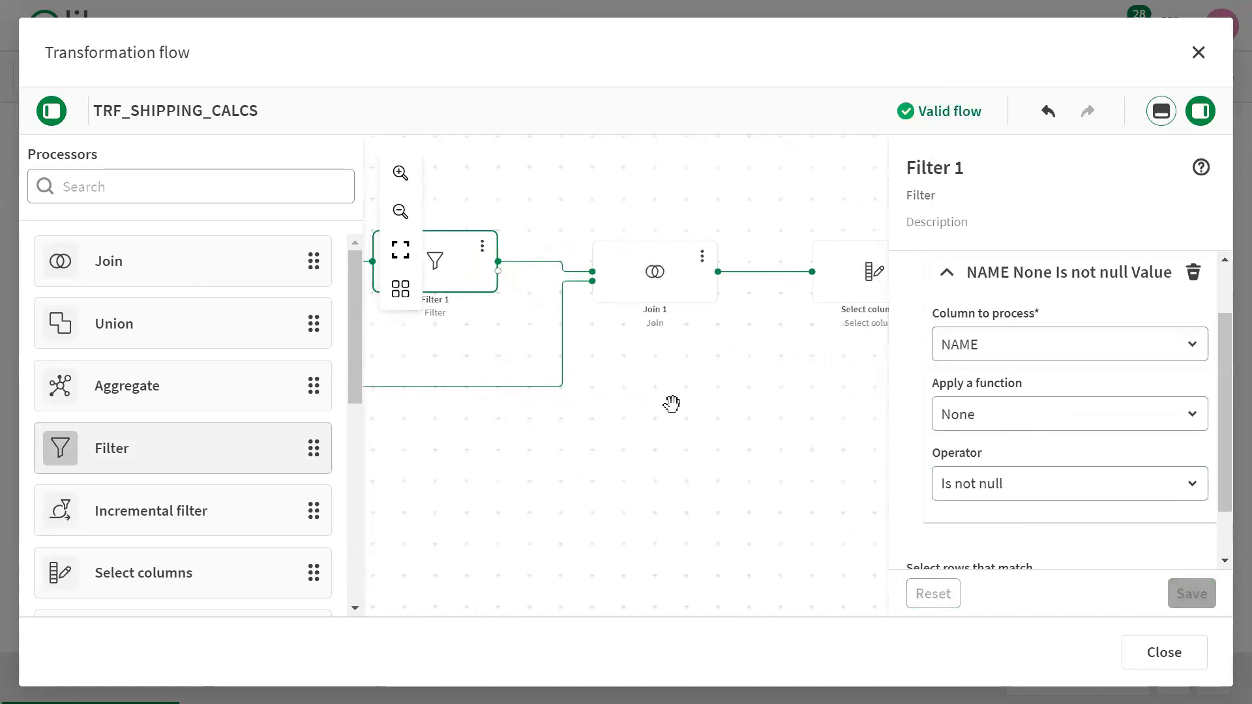
drag(720, 409, 907, 421)
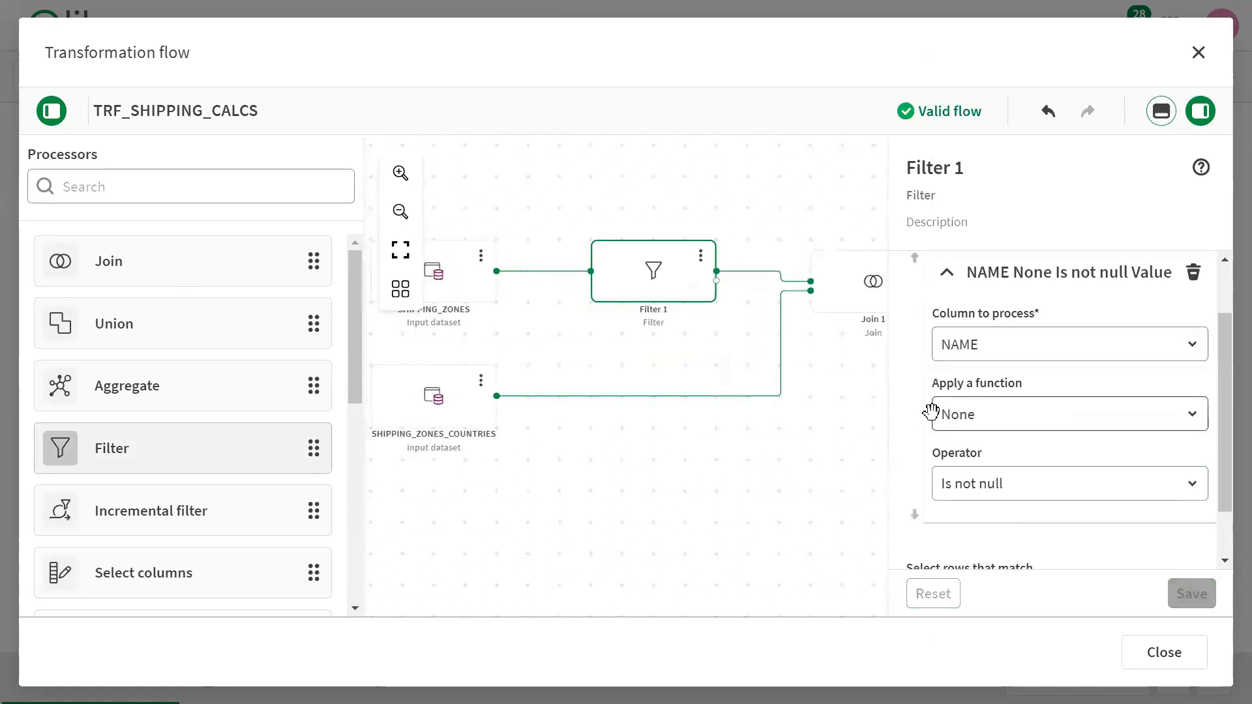
Step: Preview Filter 1's matching records and its SQL statement, and return from the transformation flow to the Cloud Data Pipeline project
click(1162, 113)
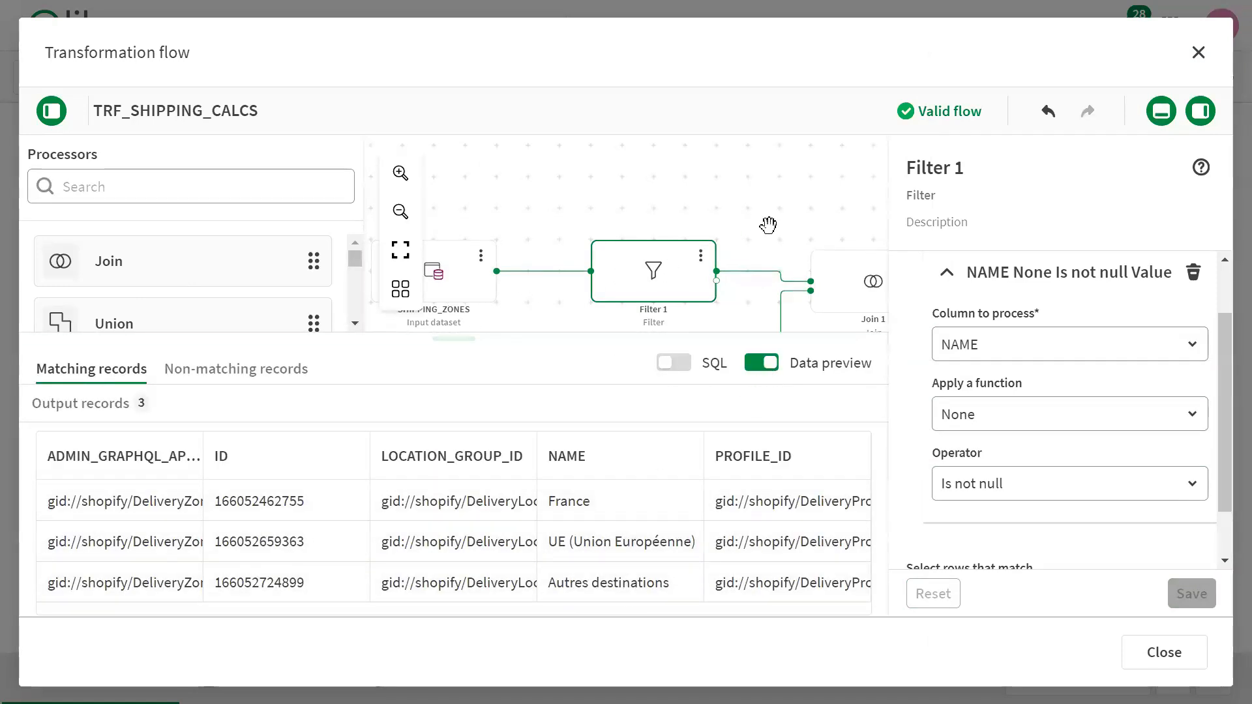
drag(771, 216, 653, 216)
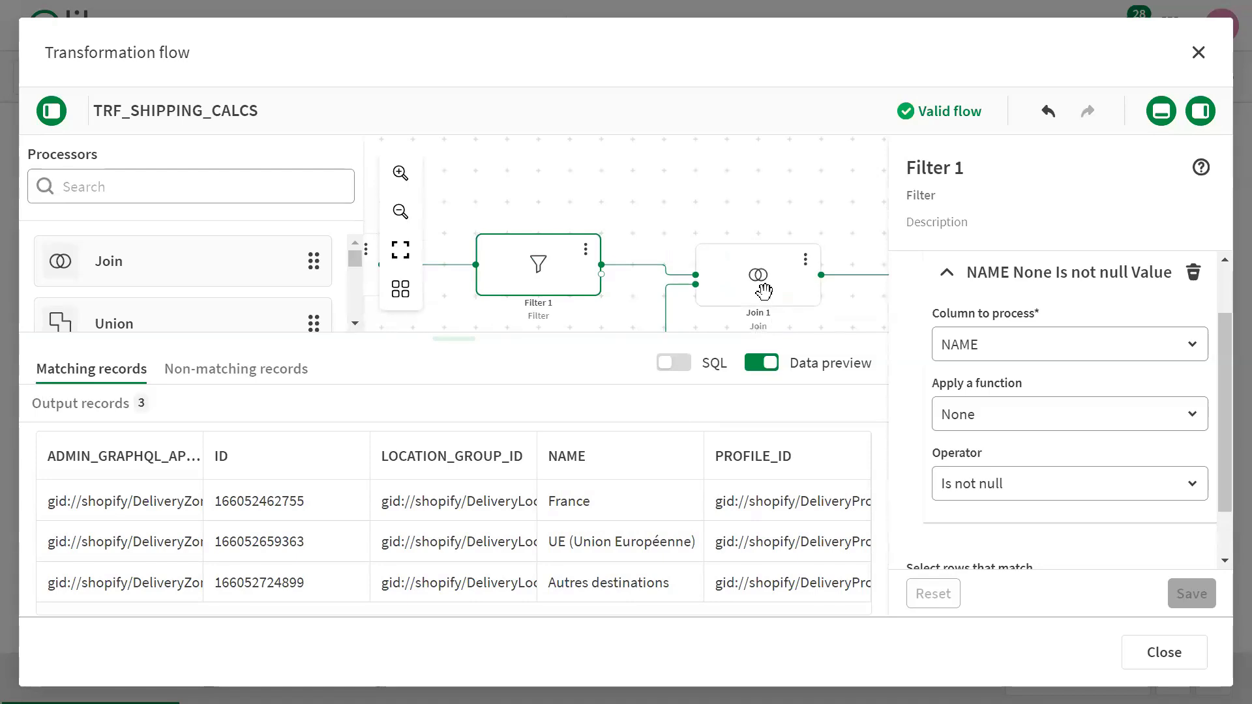
click(673, 367)
click(767, 369)
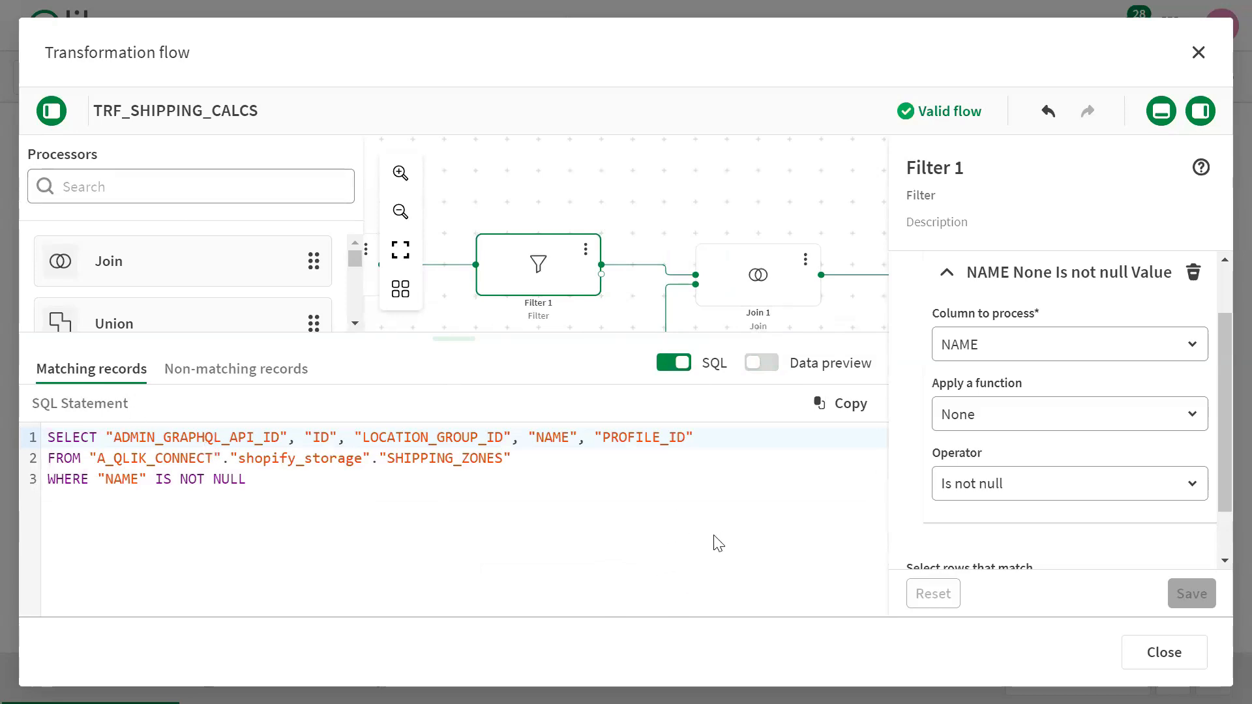
click(1160, 653)
click(39, 78)
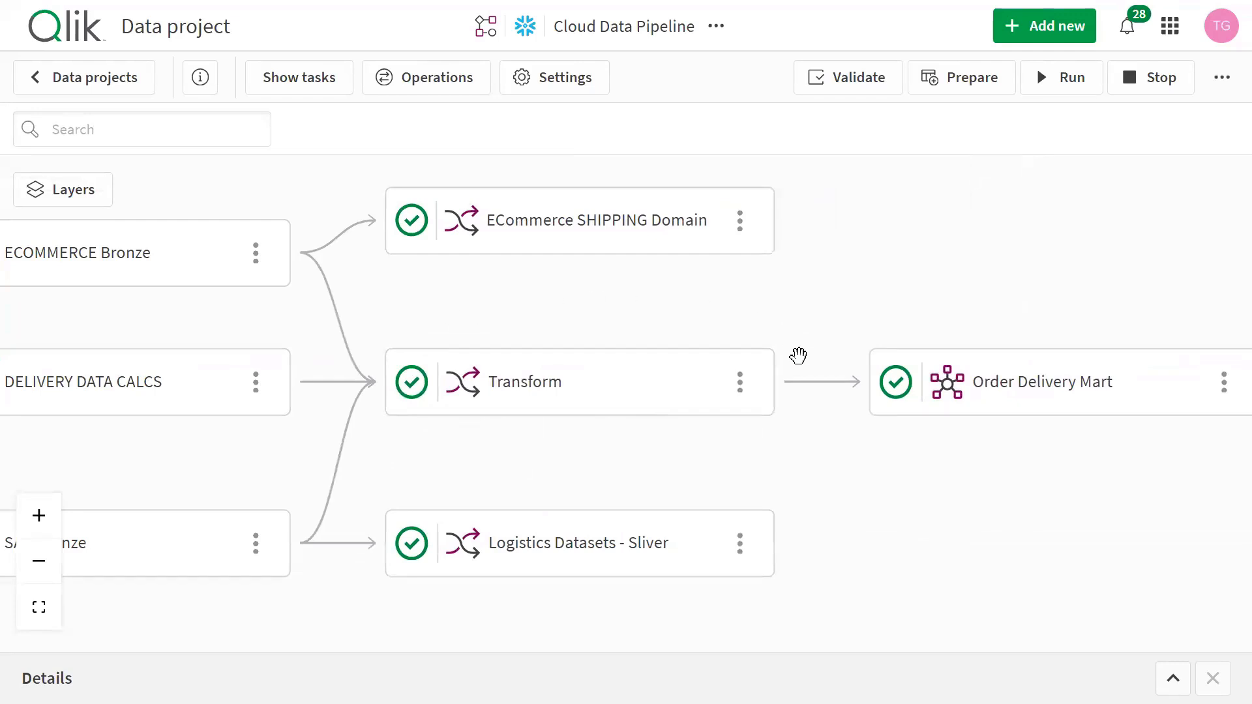
Step: Examine the project's pipeline from Order Delivery Mart back through the transform and bronze tasks to the Shopify, StoreSales and SAP sources
drag(905, 447, 651, 447)
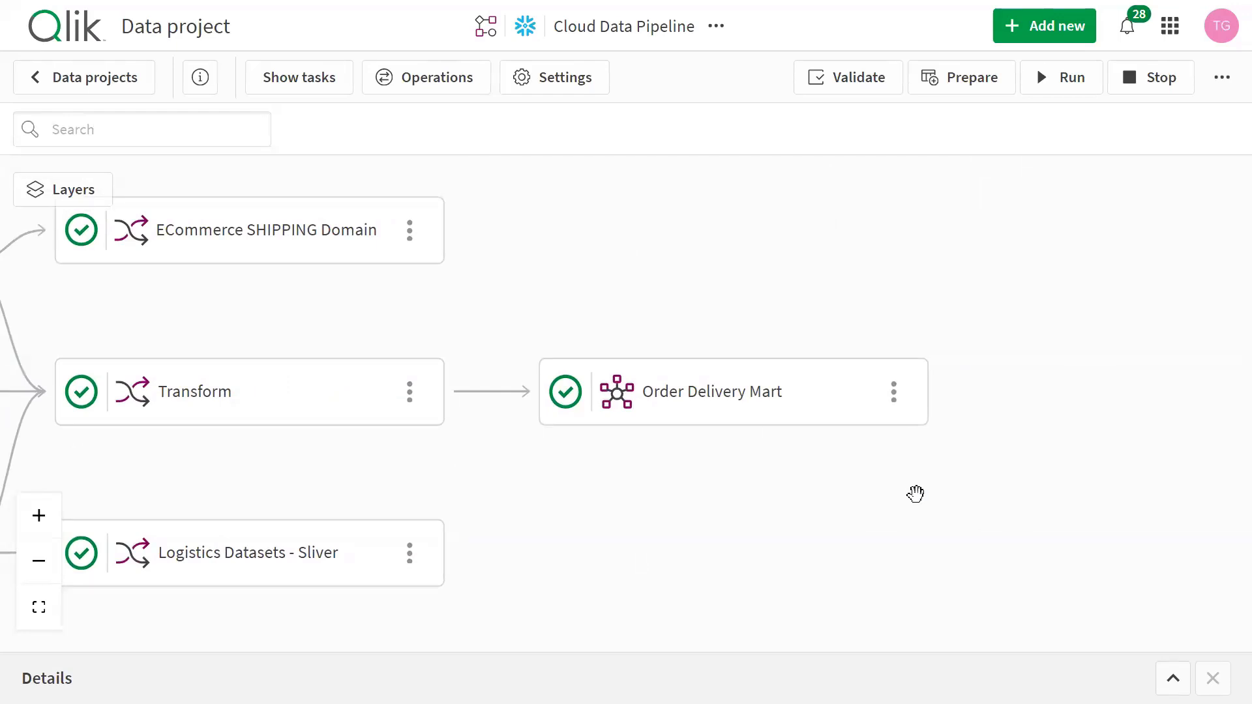
drag(554, 452, 704, 461)
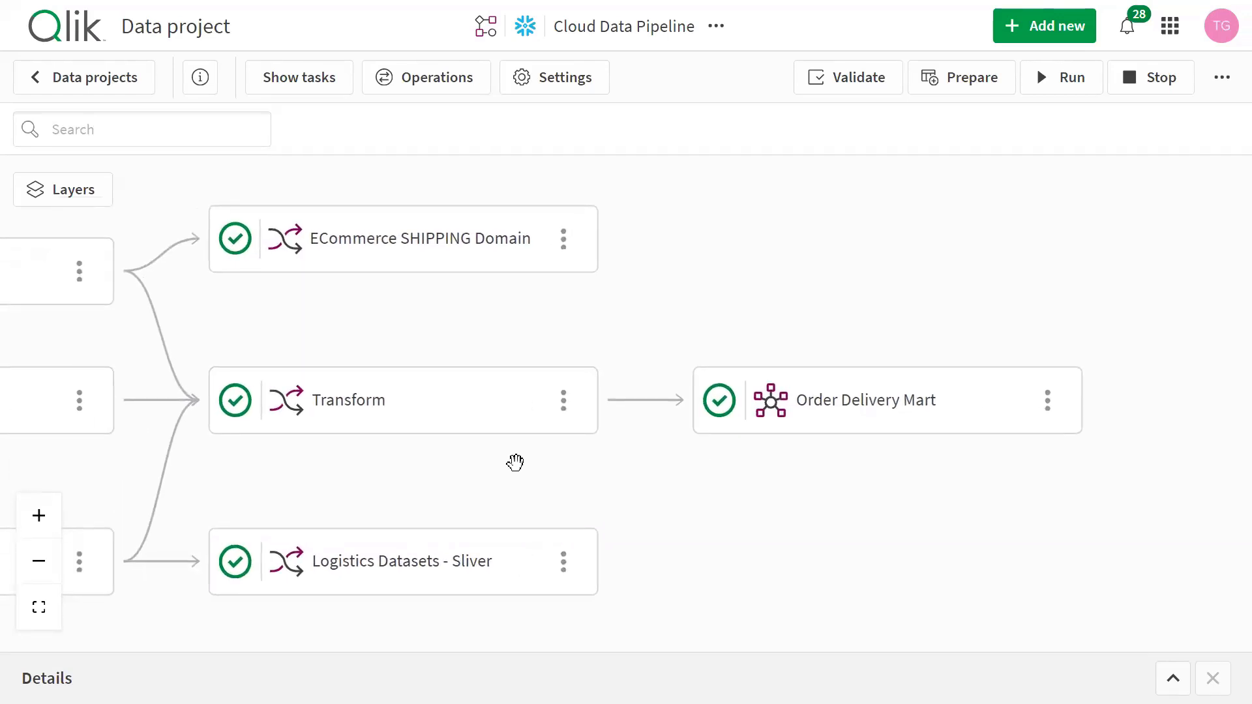
scroll(515, 463, down, 1)
drag(511, 469, 1233, 446)
scroll(1233, 445, down, 1)
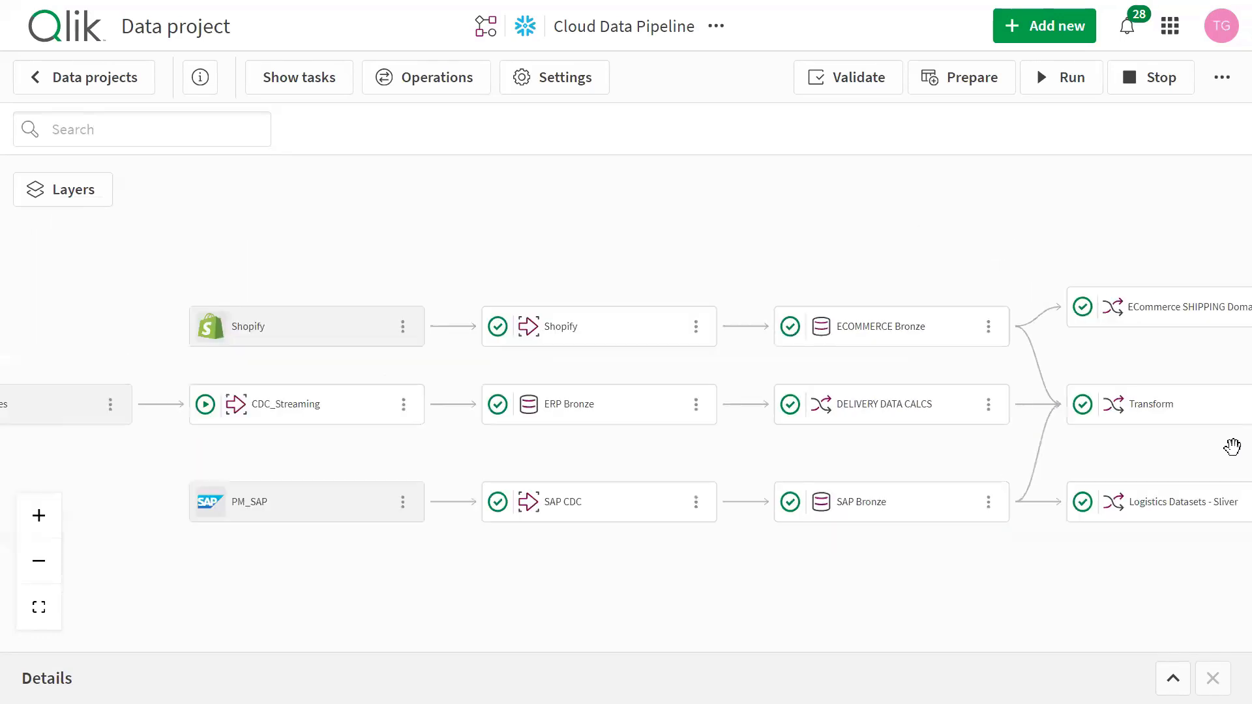
scroll(785, 463, down, 1)
drag(786, 463, 826, 424)
scroll(826, 424, up, 1)
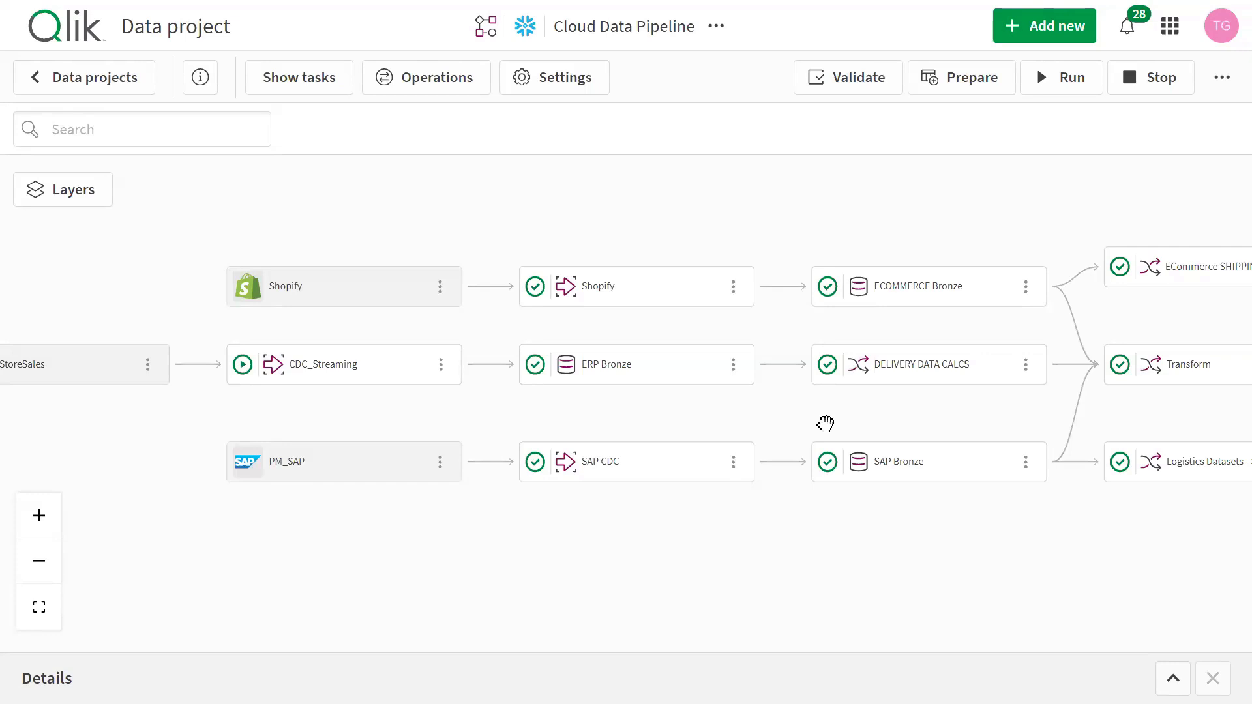